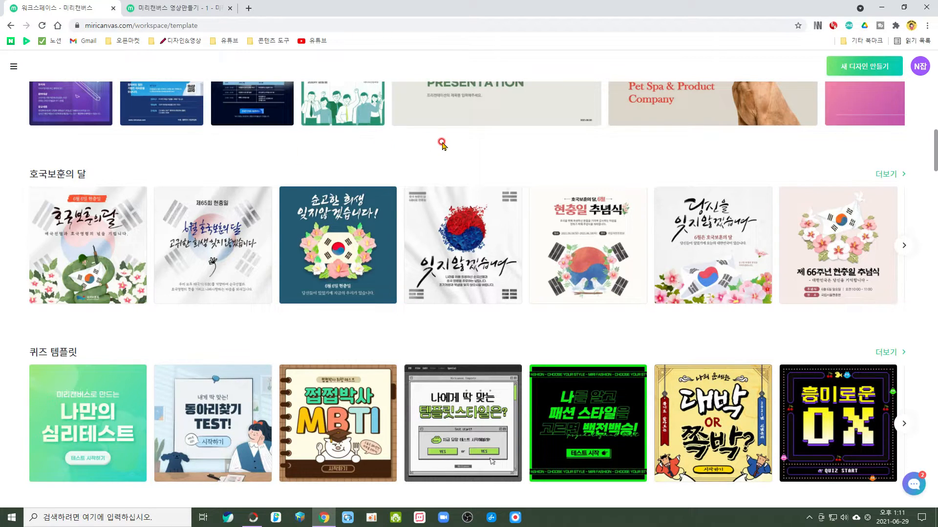
scroll(495, 168, "down", 3)
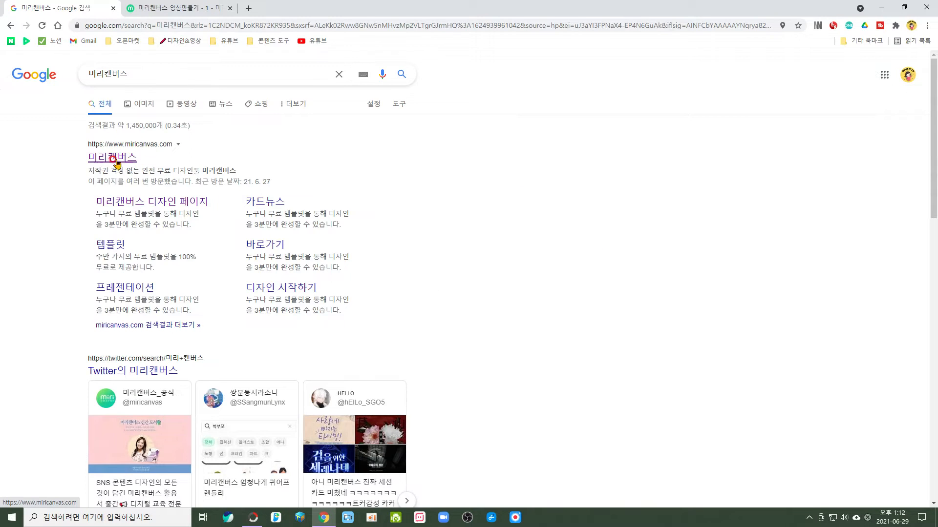
Open the Miricanvas website from the search results and sign up with a Google account.
left_click(127, 155)
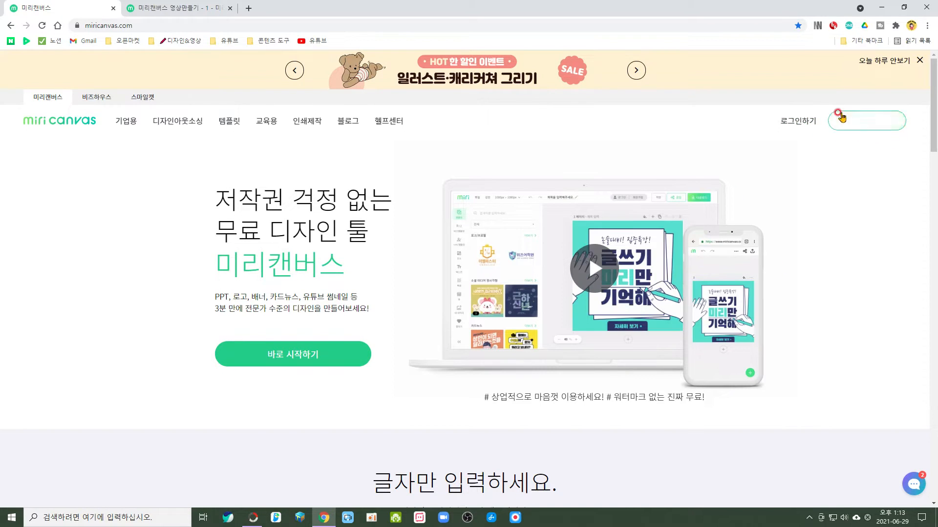
left_click(868, 122)
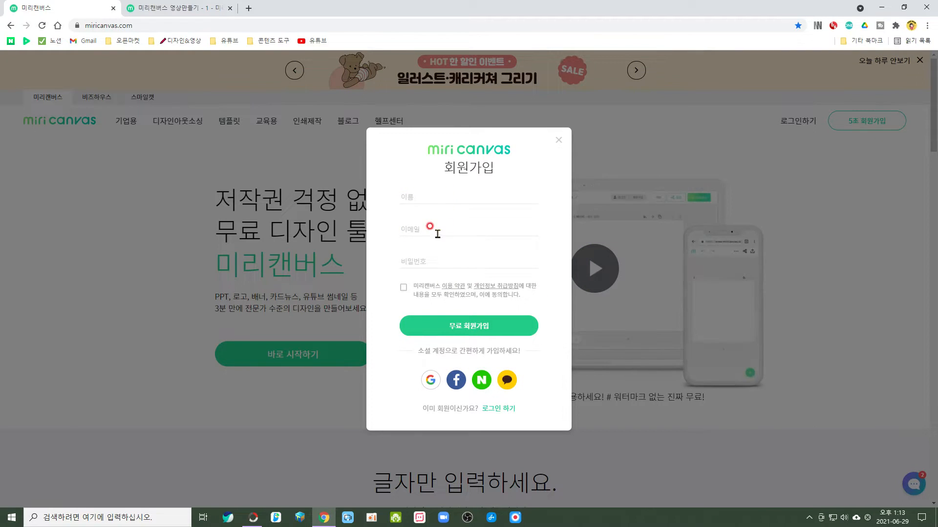
left_click(430, 380)
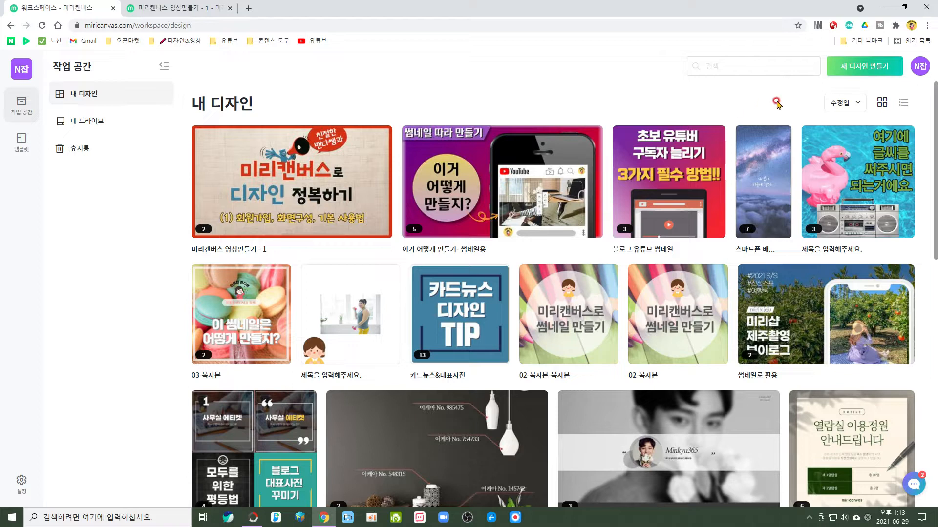
Create a new design with the social media square preset, 1080 px × 1080 px.
left_click(865, 70)
key("ctrl+plus")
key("ctrl+plus")
key("ctrl+plus")
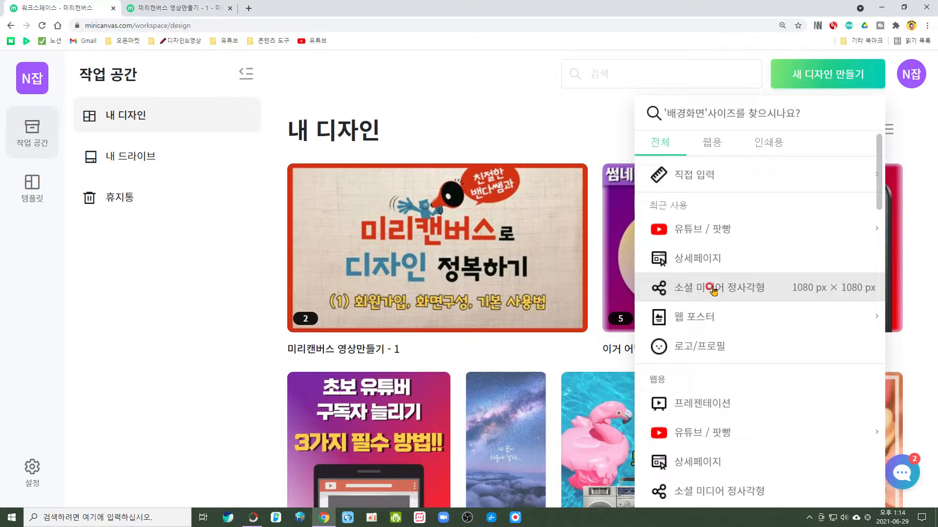
key("ctrl+0")
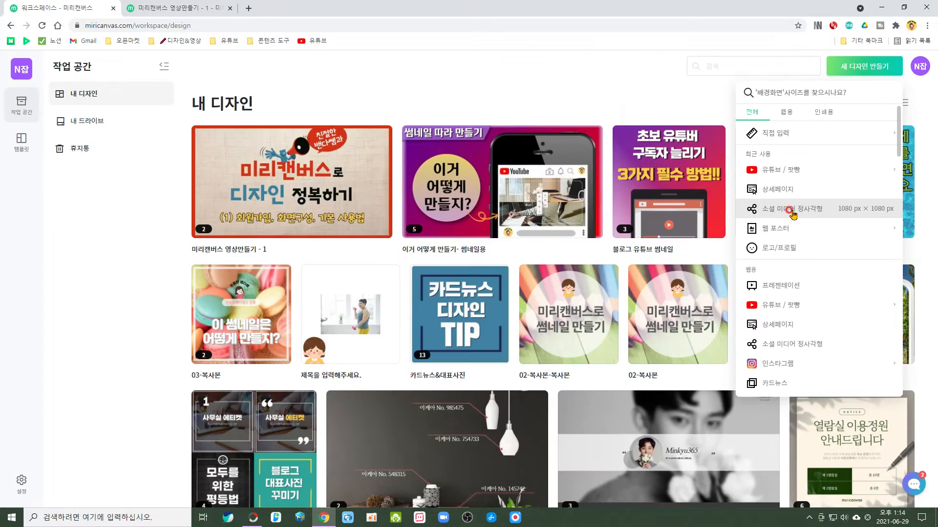
left_click(792, 210)
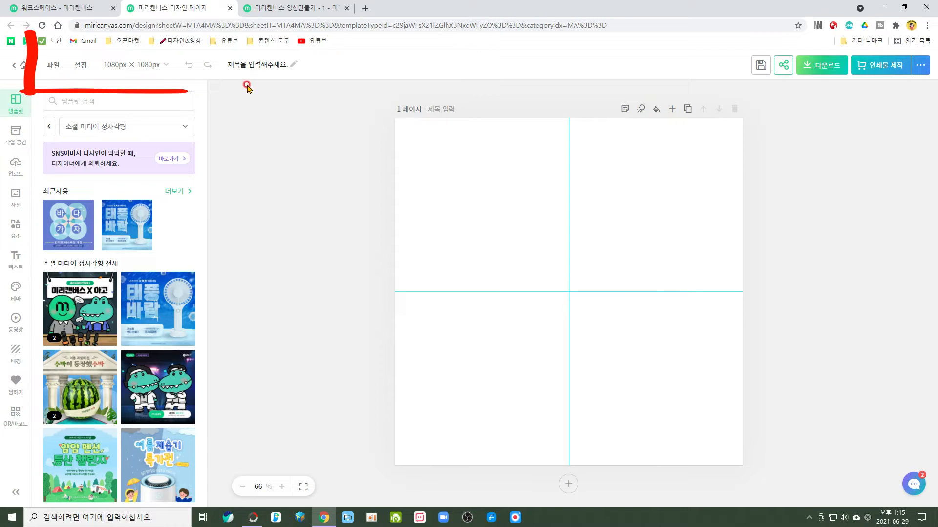
left_click(54, 69)
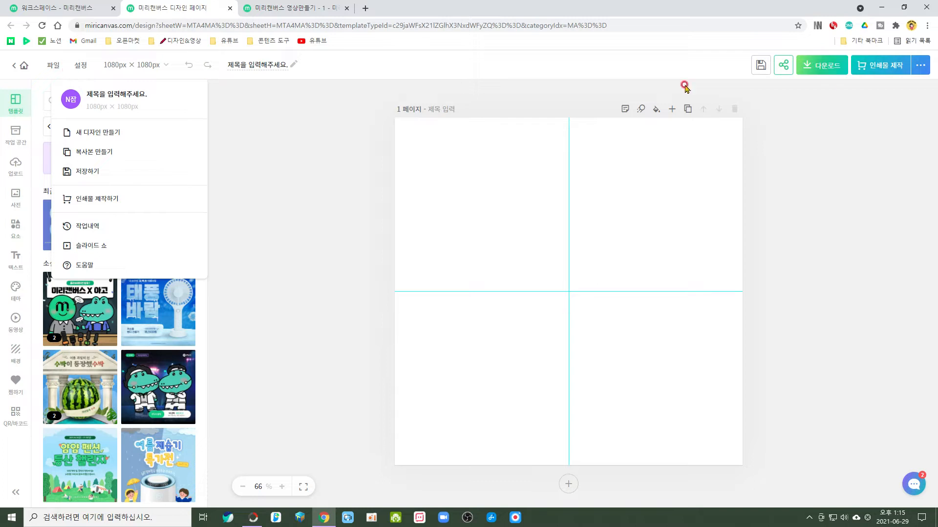
left_click(921, 69)
left_click(921, 69)
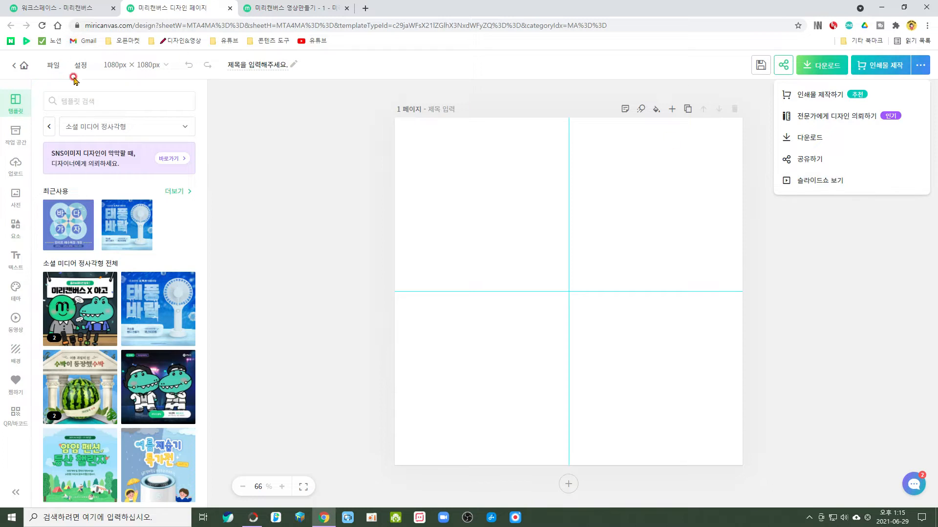
left_click(81, 69)
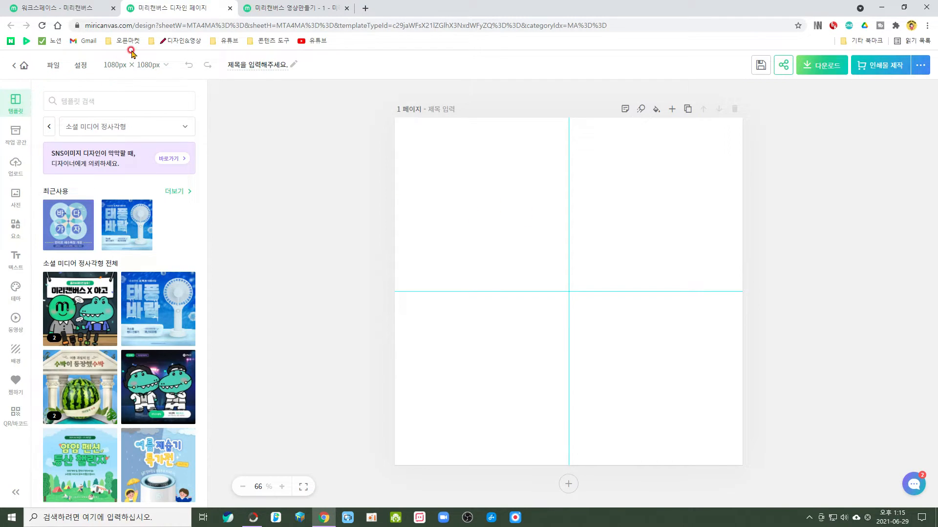
Change the design size to the YouTube / podcast thumbnail preset, 1280 px × 720 px.
left_click(164, 69)
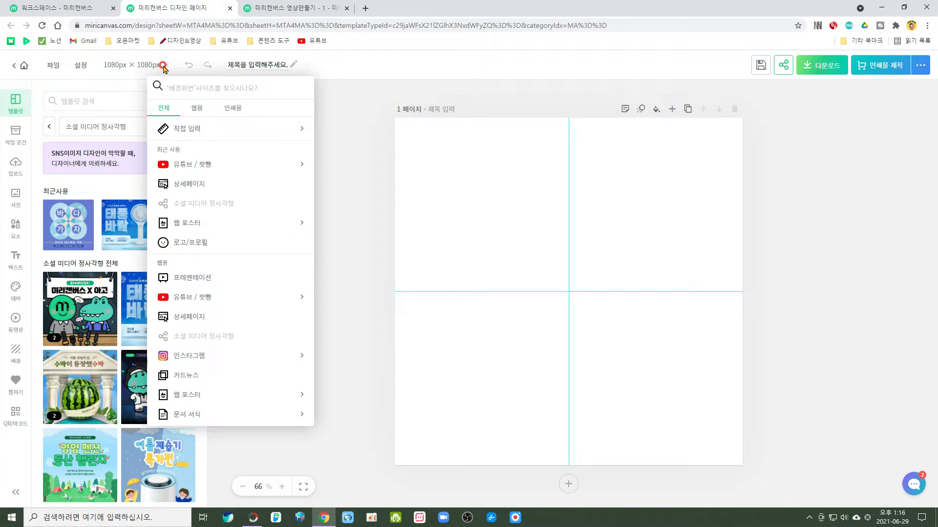
left_click(164, 68)
left_click(164, 67)
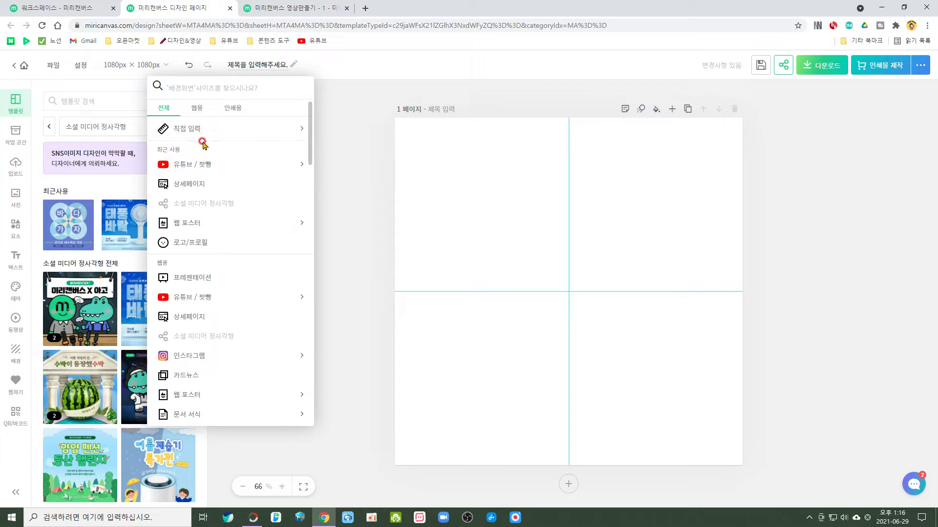
left_click(215, 169)
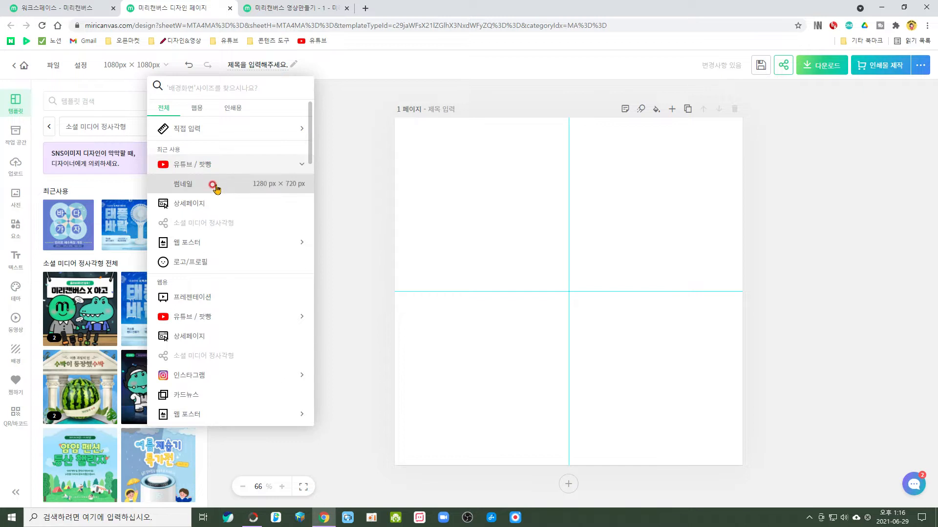
left_click(216, 190)
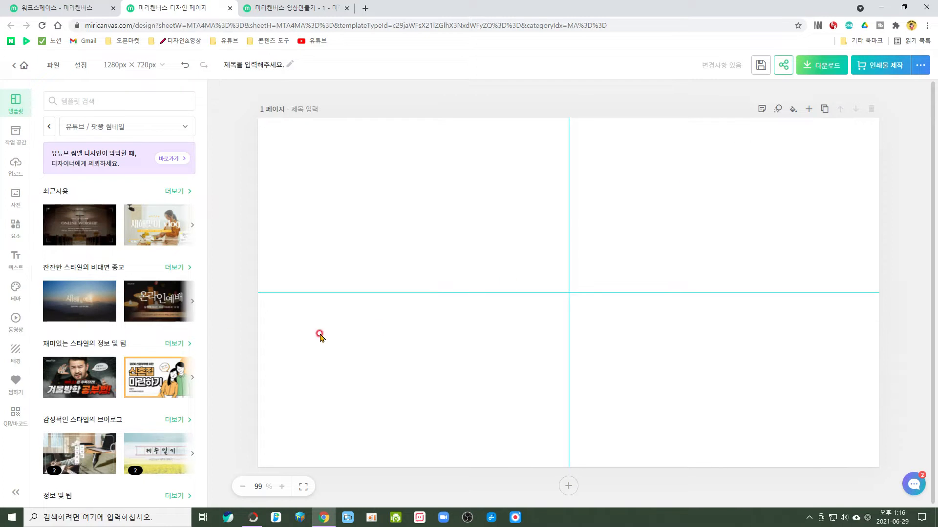
Apply the "겨울방학 공부법!" thumbnail template to the first page.
mouse_move(43, 72)
left_mouse_down()
mouse_move(2, 131)
mouse_move(42, 442)
mouse_move(41, 78)
mouse_move(10, 90)
left_mouse_up()
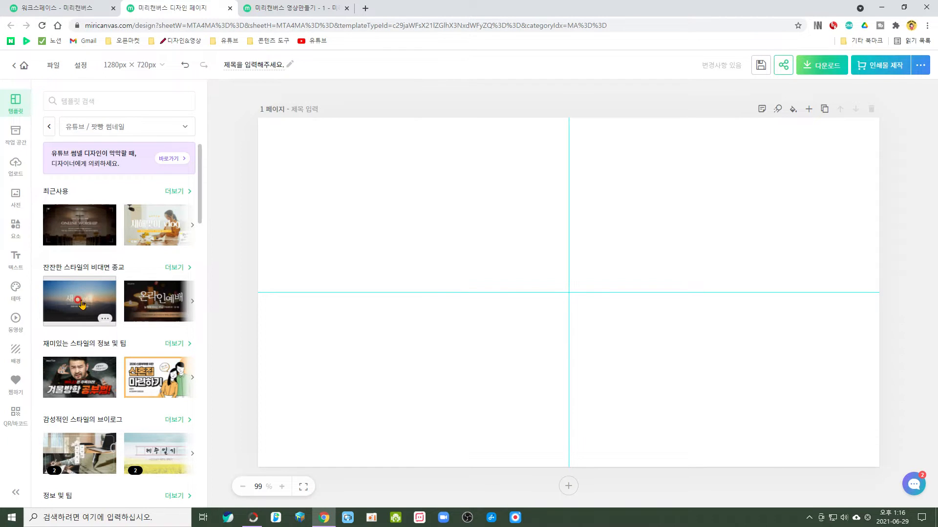
left_click(78, 387)
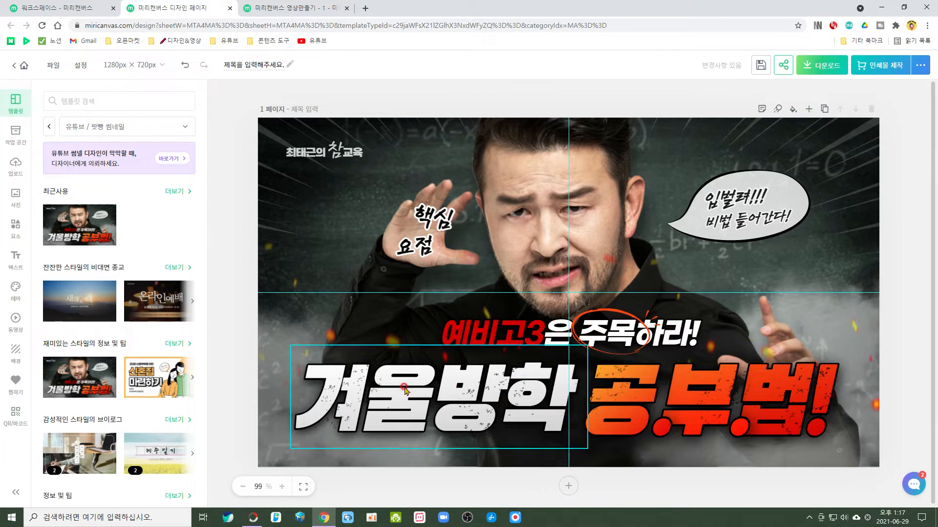
Examine which parts of the template can be edited by selecting its texts, the man's photo and the background line illustration.
left_click(738, 194)
left_click(546, 219)
left_click(415, 246)
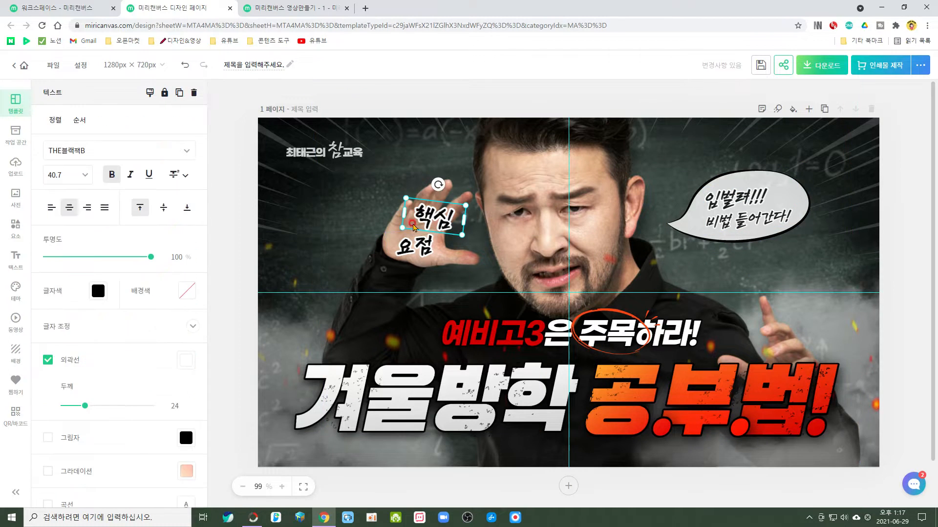
left_click(306, 152)
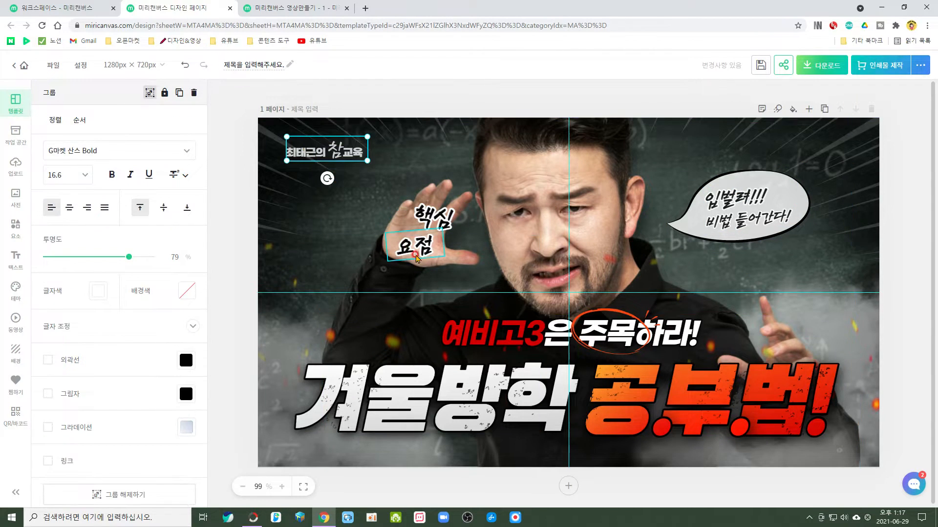
left_click(509, 393)
left_click_drag(509, 393, 478, 388)
left_click(566, 215)
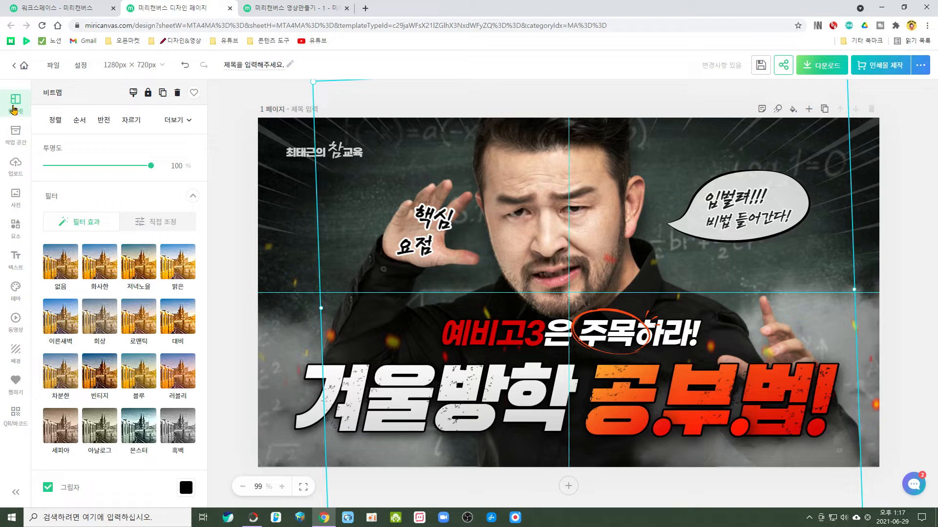
left_click(299, 212)
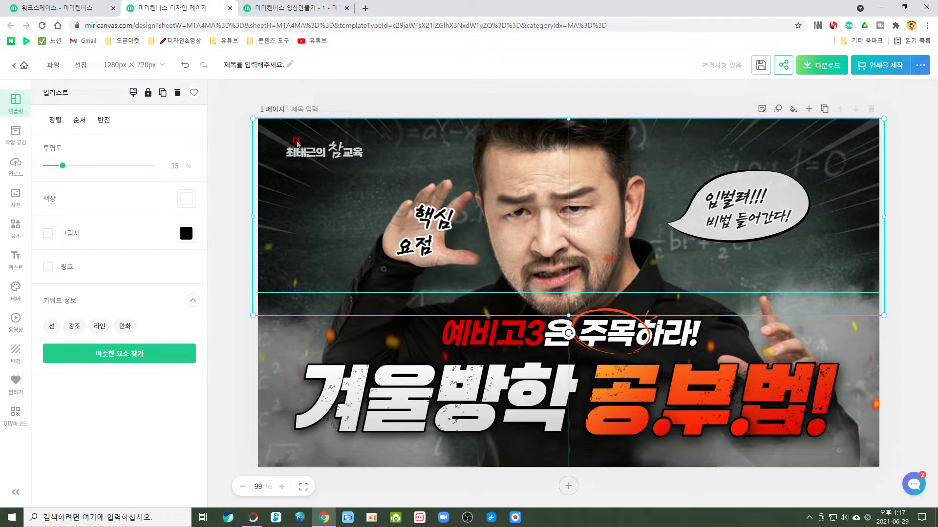
left_click(12, 138)
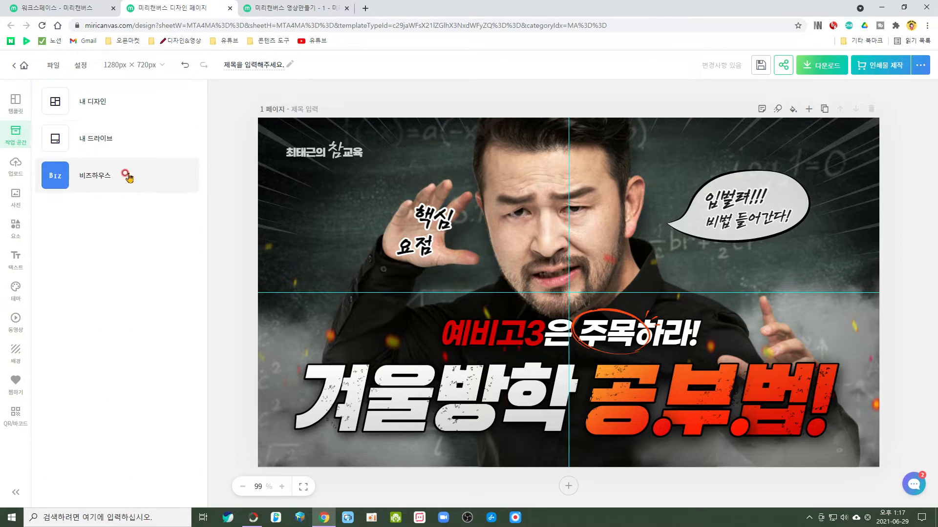
left_click(13, 175)
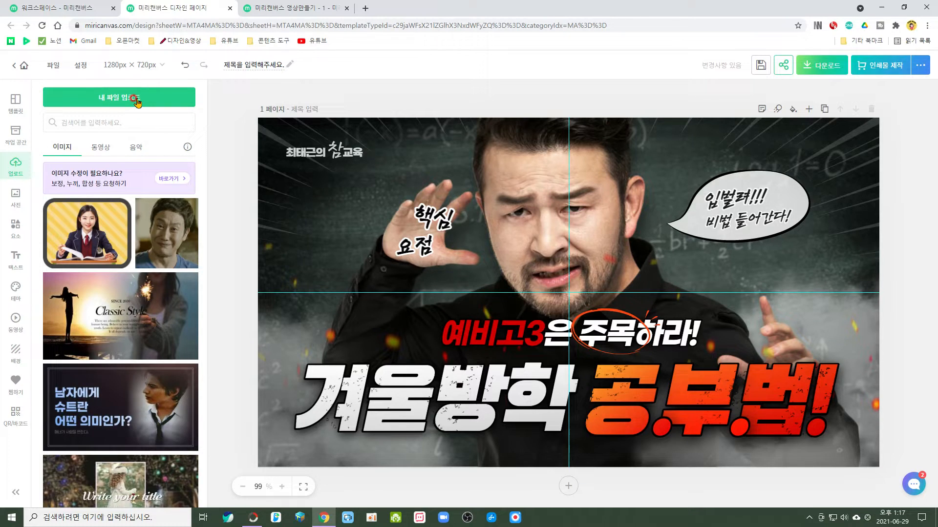
left_click(138, 100)
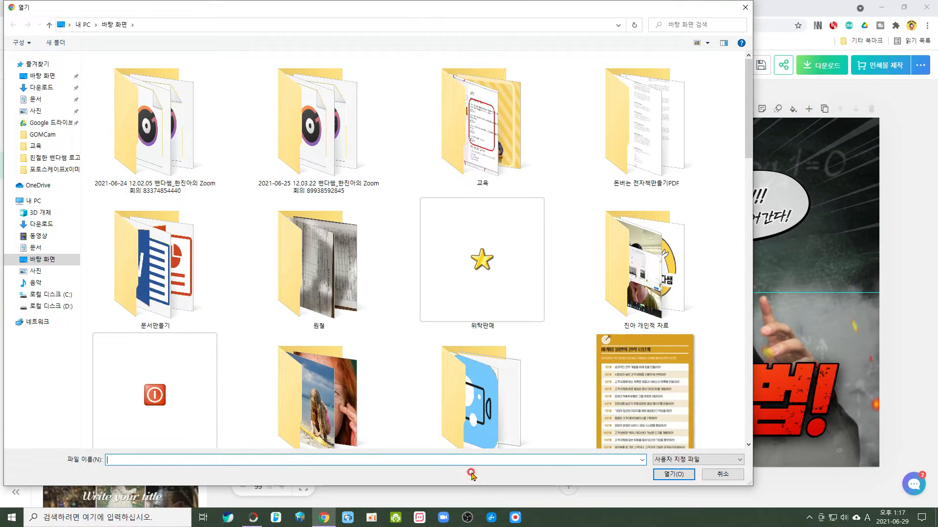
scroll(387, 320, "down", 10)
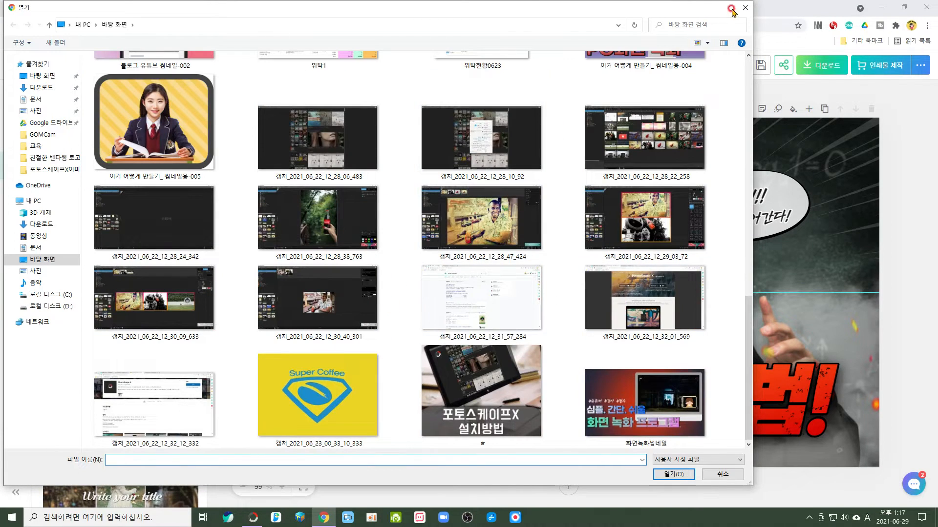
left_click(744, 8)
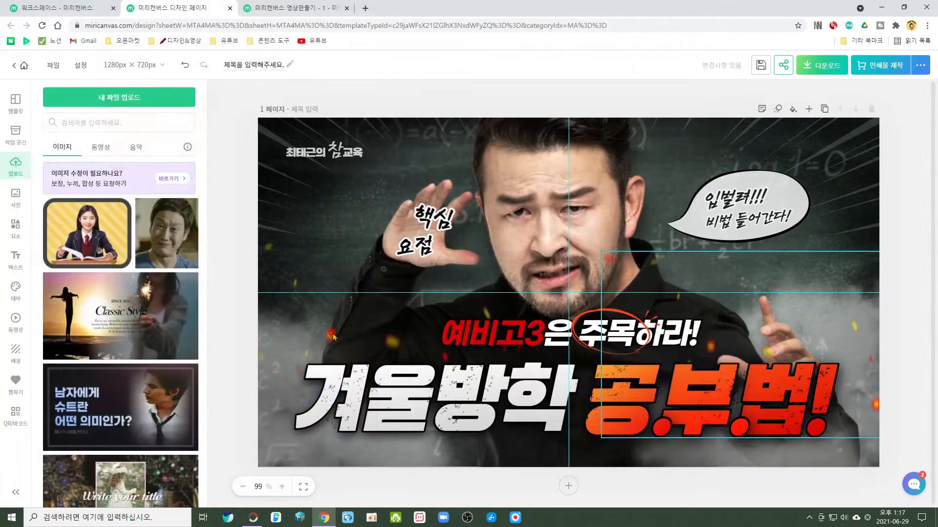
Search the Pixabay and built-in photo libraries for "교육" and add a blank second page.
left_click(18, 201)
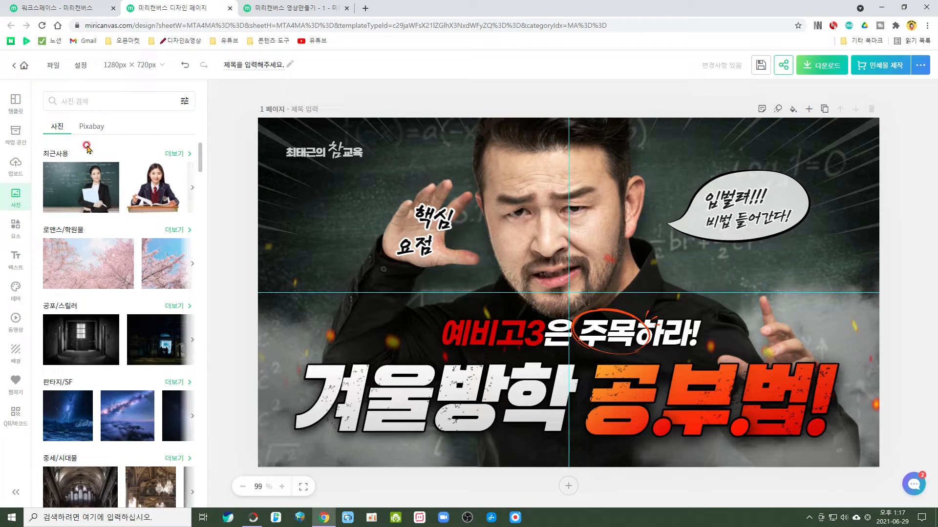
left_click(92, 128)
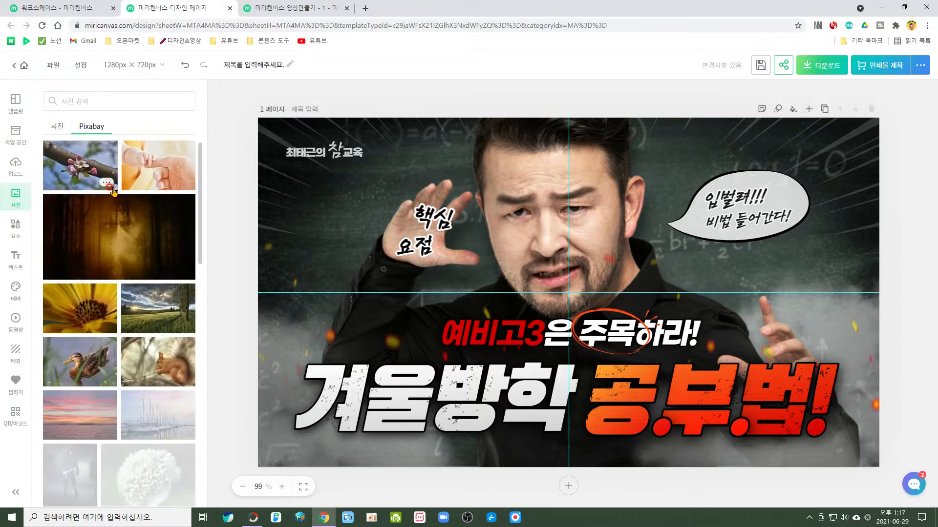
left_click(82, 100)
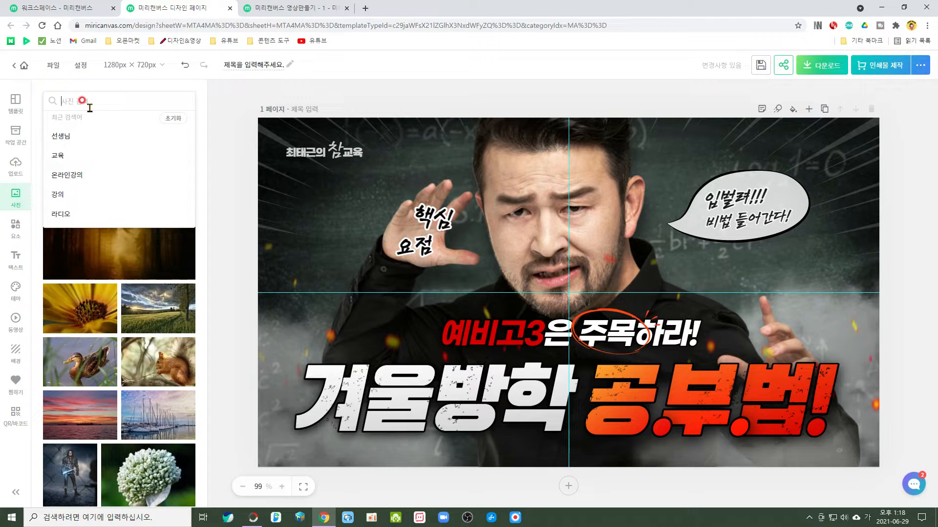
left_click(69, 156)
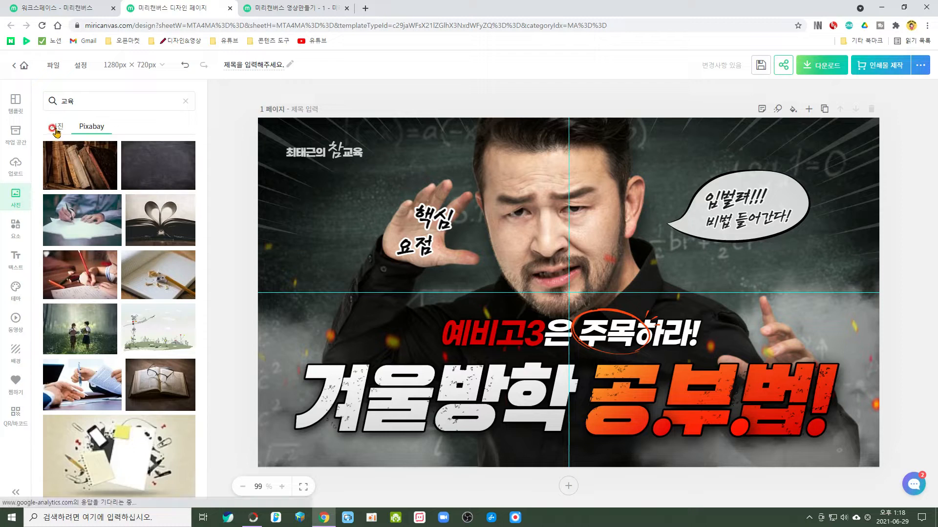
left_click(54, 130)
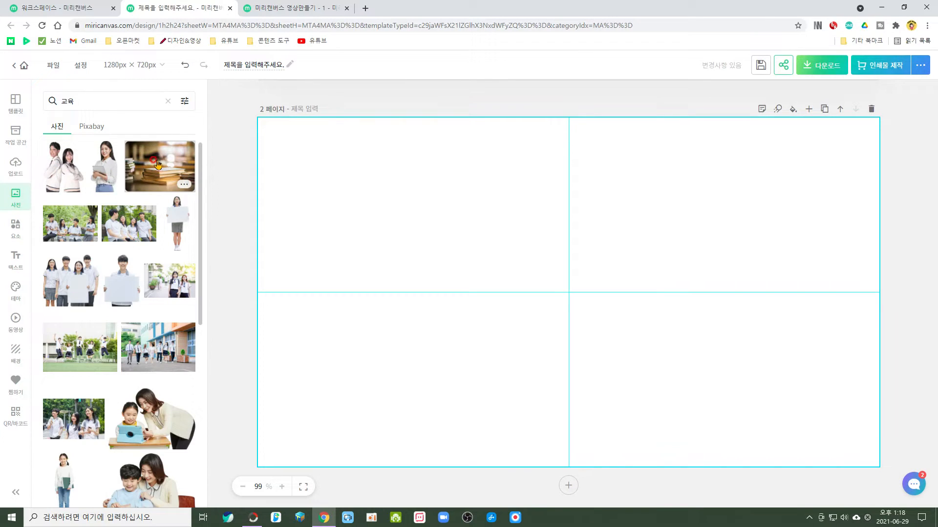
Place the photo of stacked books on page 2 and undo the insertion.
left_click(158, 165)
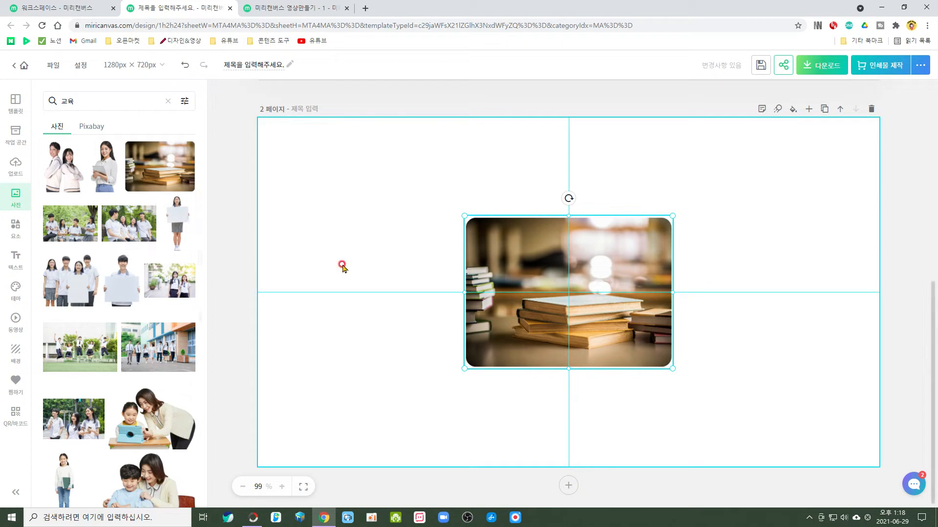
key("ctrl+z")
Insert a right-pointing arrow and the pink cloud speech bubble from the elements library on page 2.
left_click(16, 226)
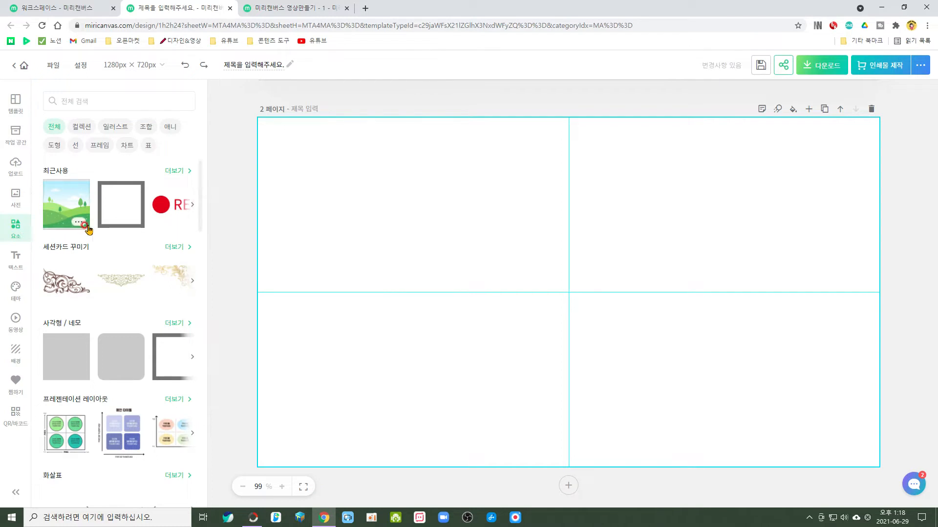
scroll(117, 266, "down", 1)
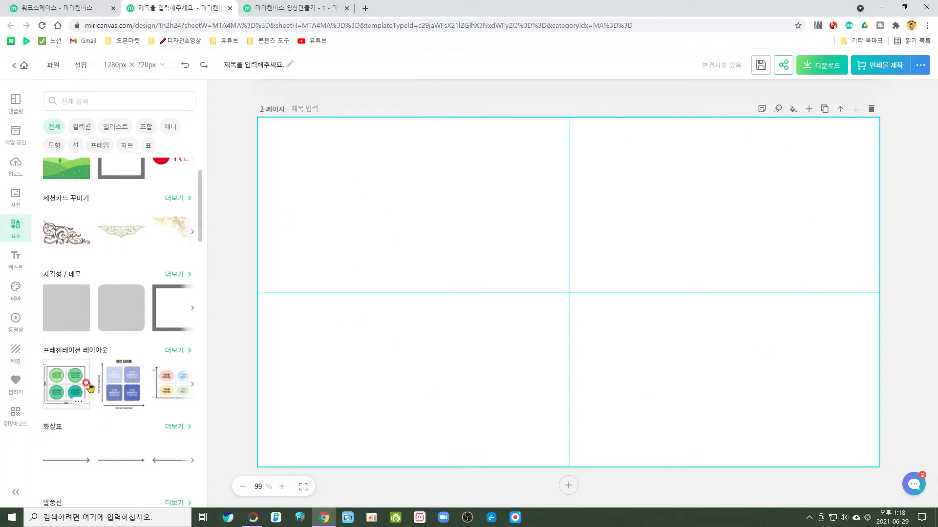
left_click(59, 459)
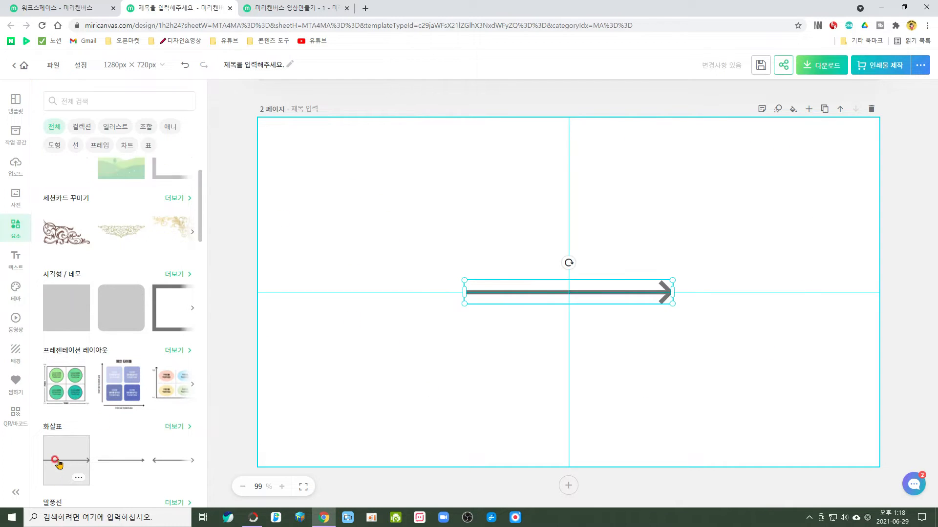
scroll(177, 444, "down", 3)
left_click(68, 389)
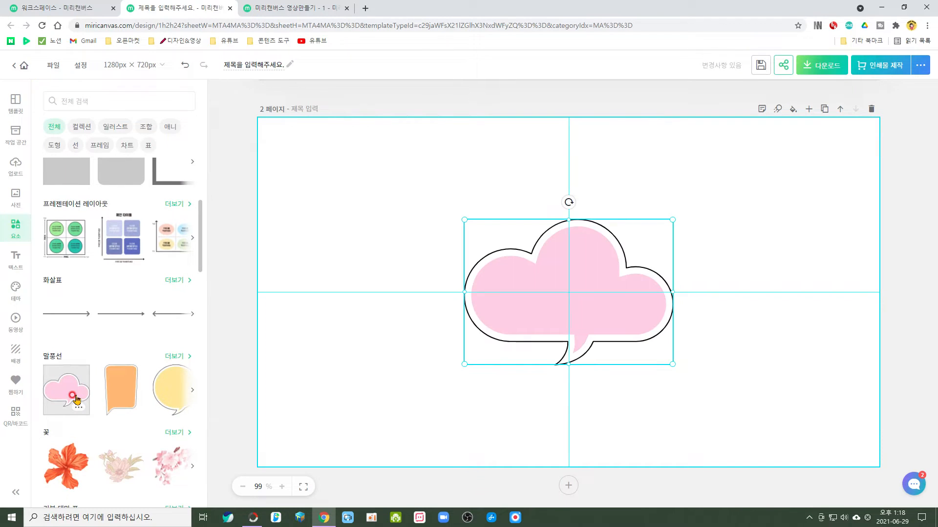
Insert the orange hibiscus flower on page 2 and spread the flower, speech bubble and arrow apart.
left_click(70, 477)
left_click_drag(529, 300, 329, 284)
left_click_drag(640, 293, 665, 389)
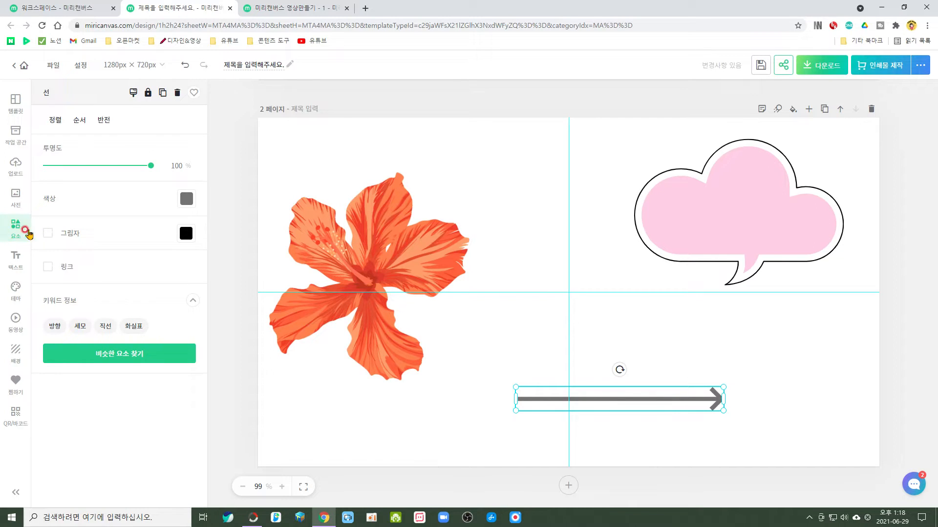
Add a title text (제목 텍스트) to page 2.
left_click(20, 270)
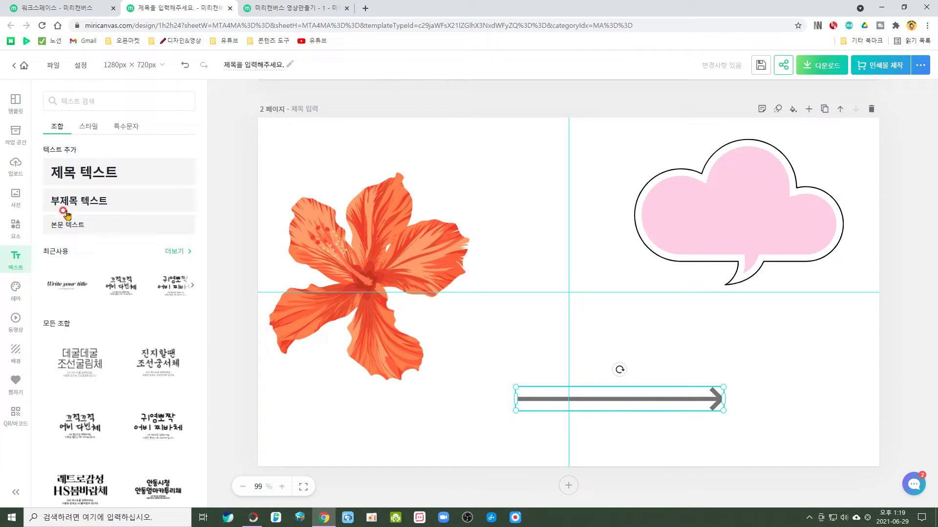
left_click(109, 173)
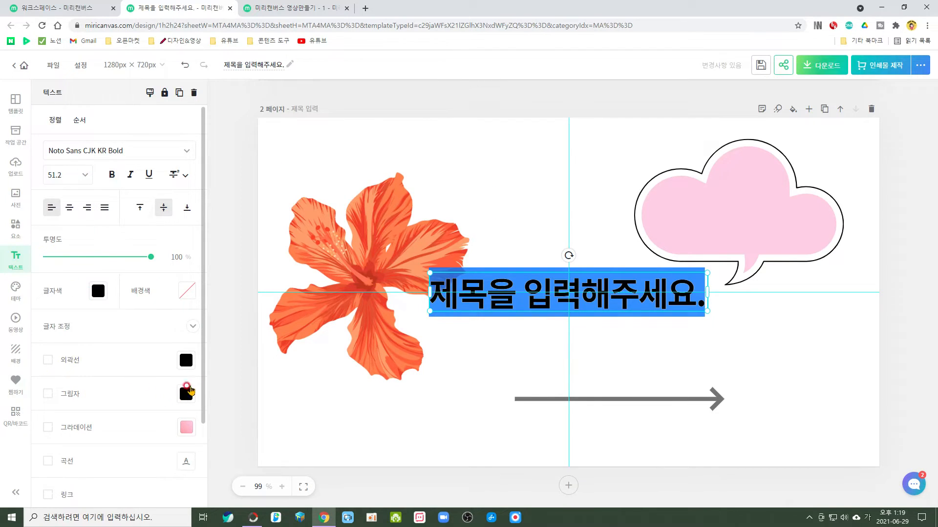
Recolour page 2 with theme palettes, trying the navy-pink-yellow and green-red-yellow ones and keeping the light grey, slate blue and tan palette.
left_click(15, 291)
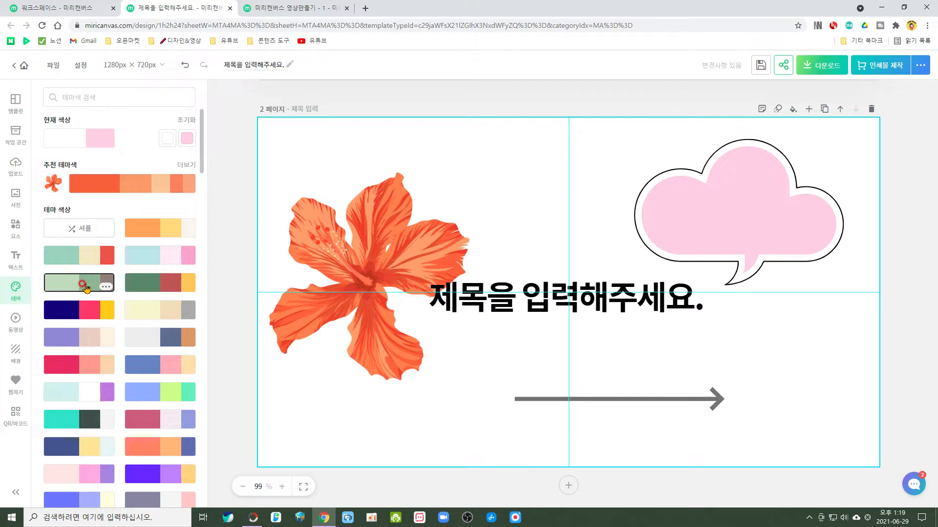
left_click(75, 316)
left_click(75, 313)
left_click(74, 313)
left_click(75, 313)
left_click(168, 283)
left_click(172, 289)
left_click(173, 291)
left_click(172, 290)
left_click(173, 291)
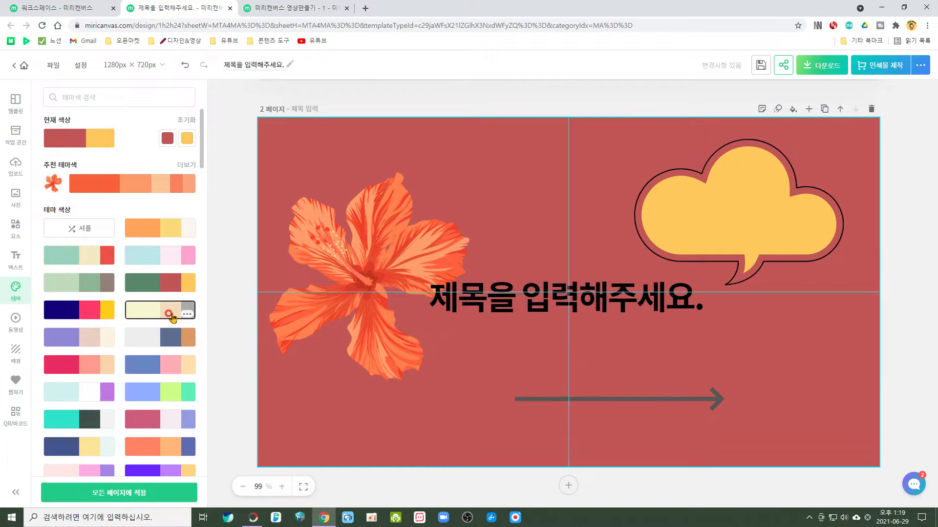
left_click(163, 337)
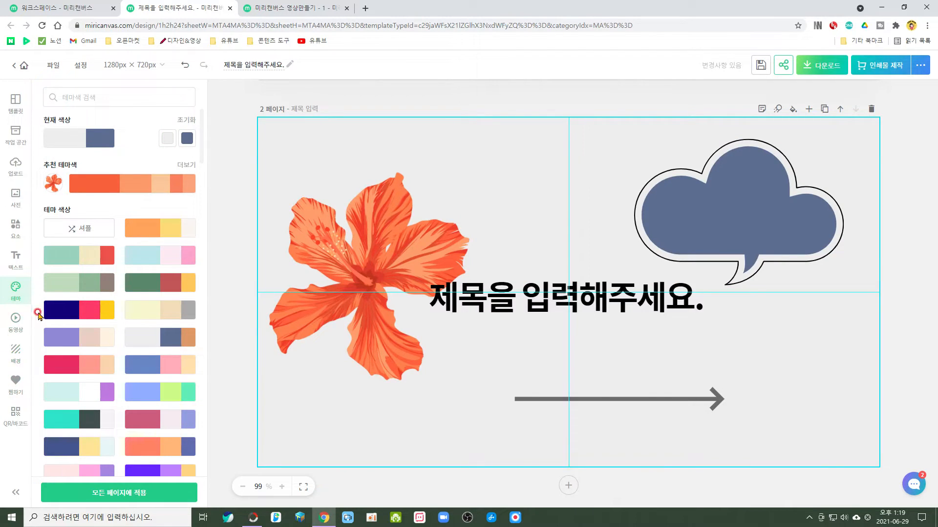
Look through the built-in video library and the option to create a video from a YouTube URL.
left_click(15, 326)
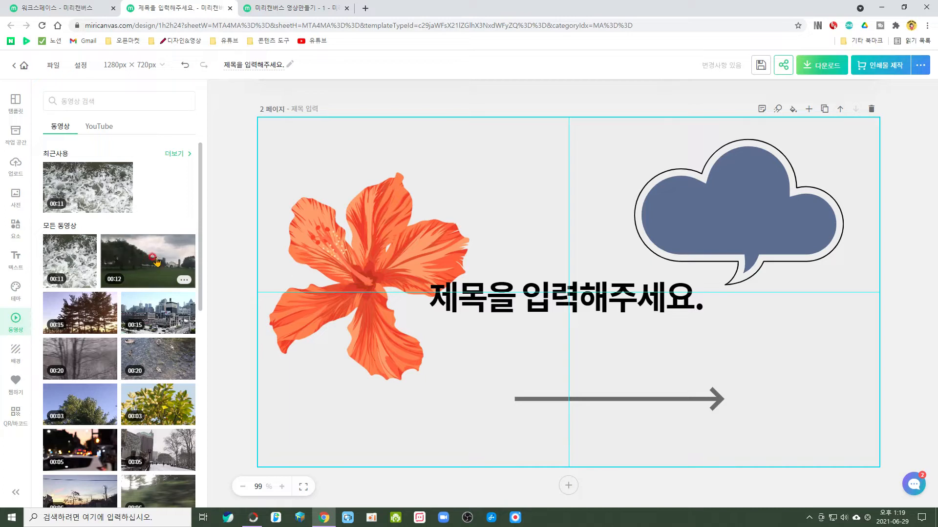
left_click(101, 128)
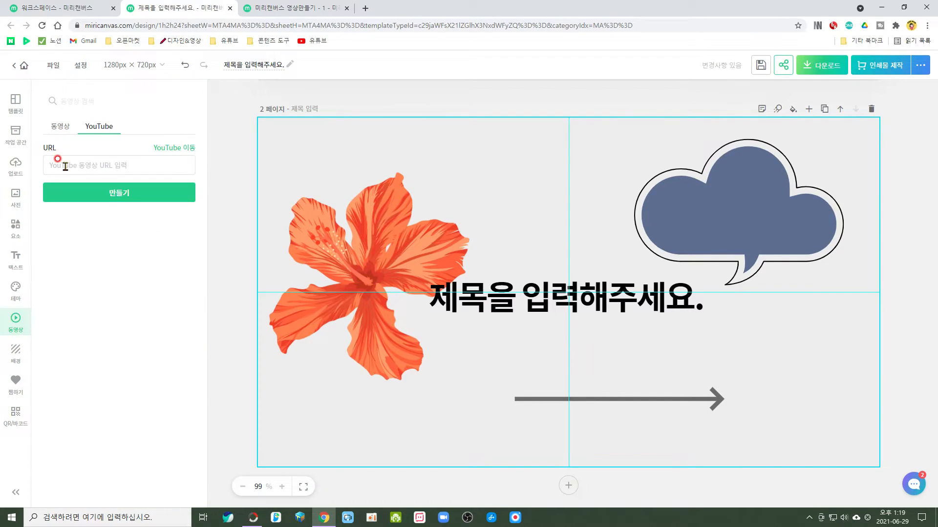
left_click(60, 127)
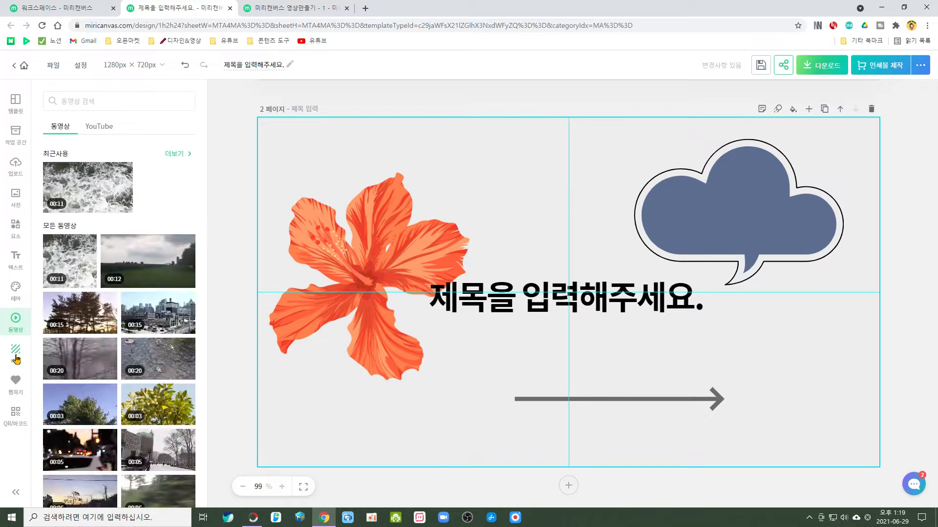
Apply the starry night mountain photo from the 판타지/SF group as page 2's background.
left_click(11, 347)
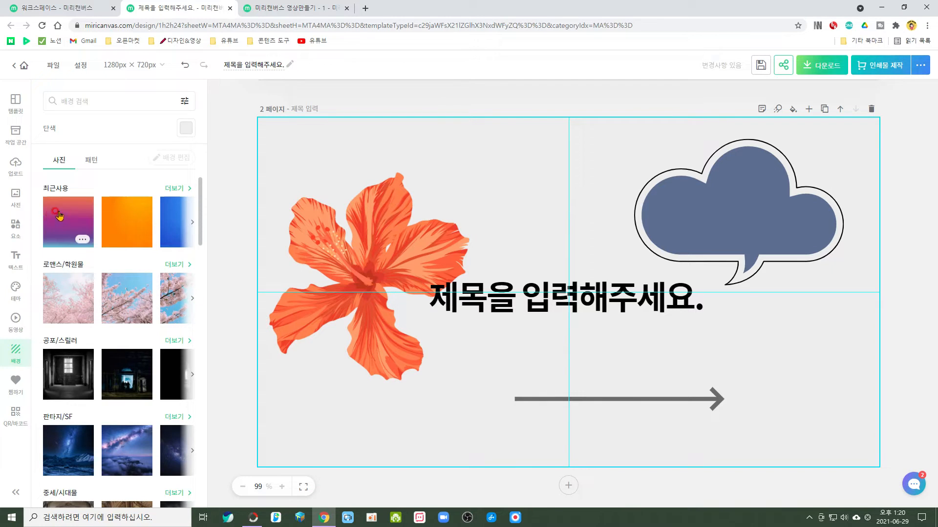
scroll(61, 244, "down", 3)
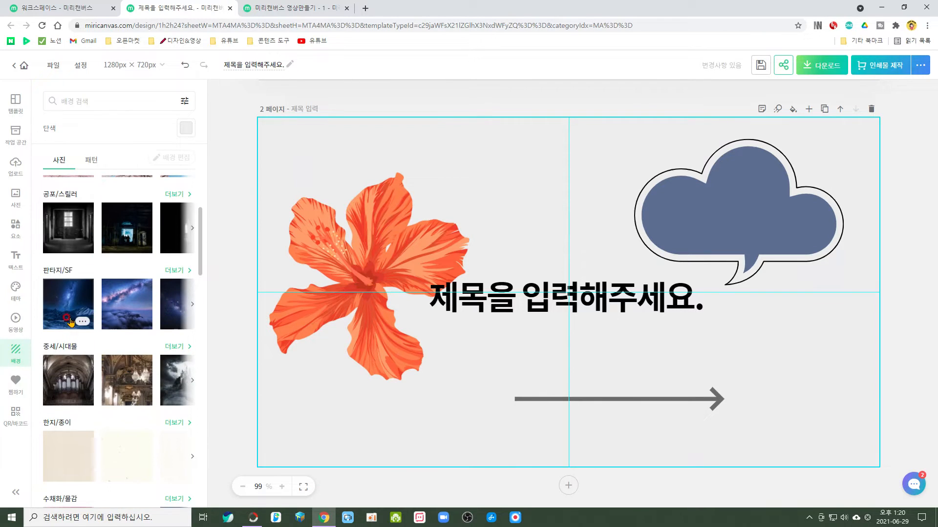
left_click(67, 318)
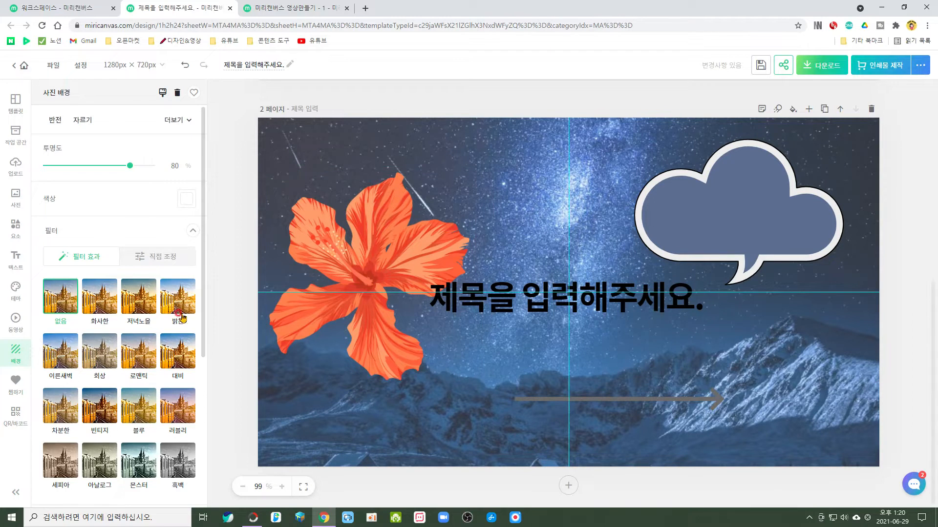
Set page 2's background to the light blue cloud pattern from the 하늘 group and enlarge the pattern size to 126%.
left_click(253, 161)
left_click(91, 161)
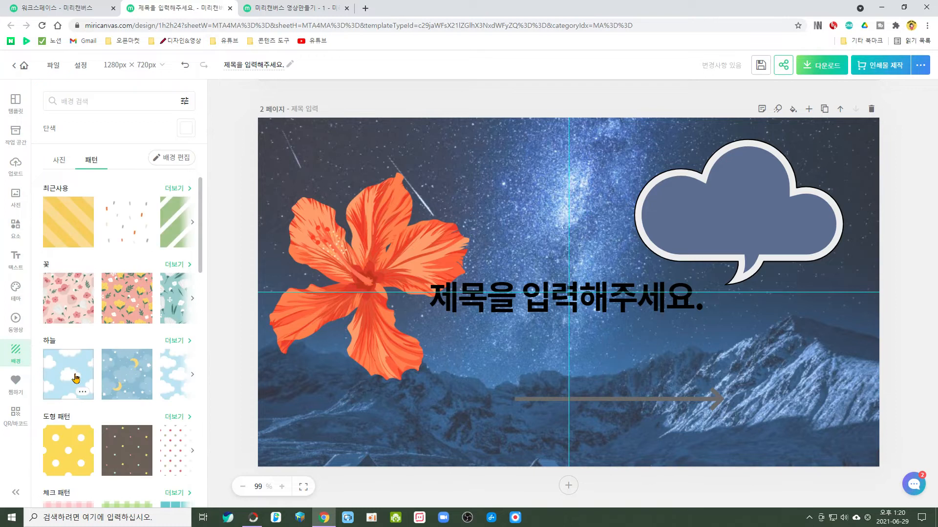
left_click(76, 376)
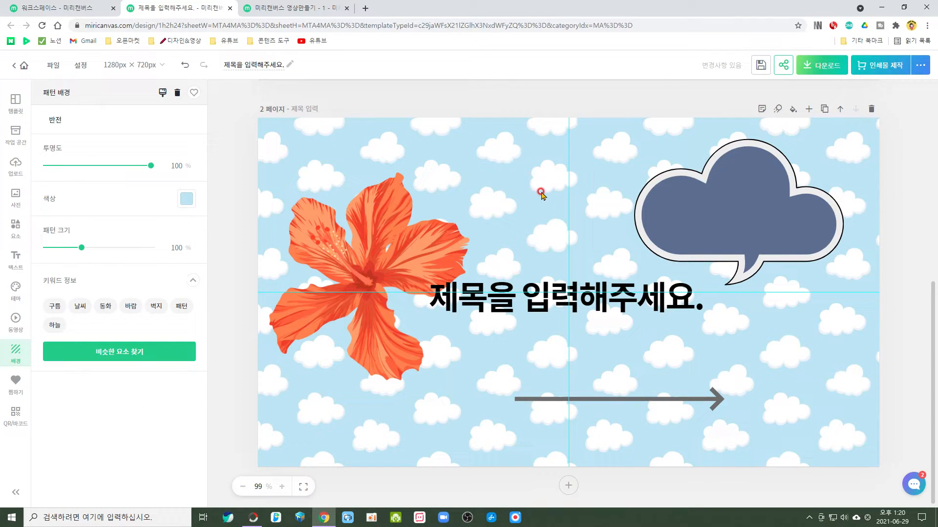
left_click_drag(81, 248, 101, 253)
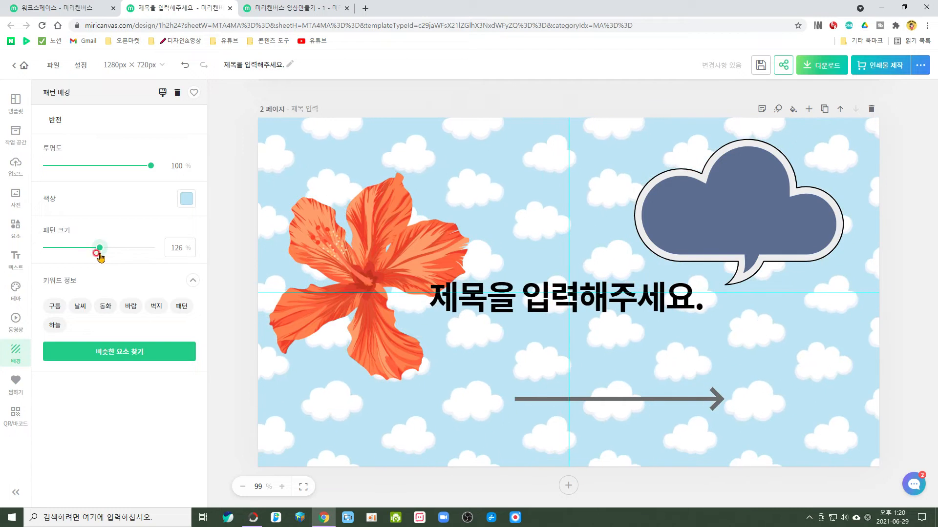
Insert another pink cloud speech bubble on page 2, add that element to the favourites and review the favourites list.
left_click(16, 383)
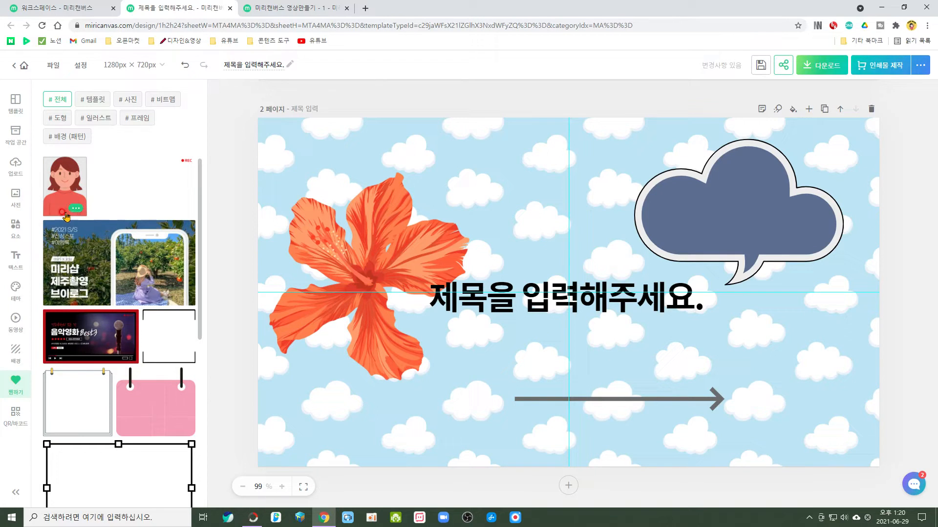
left_click(17, 226)
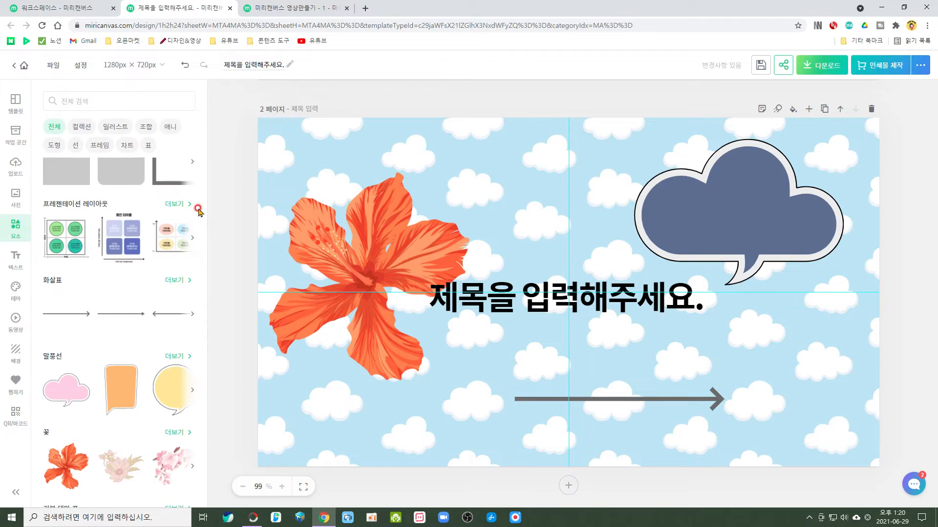
left_click(69, 394)
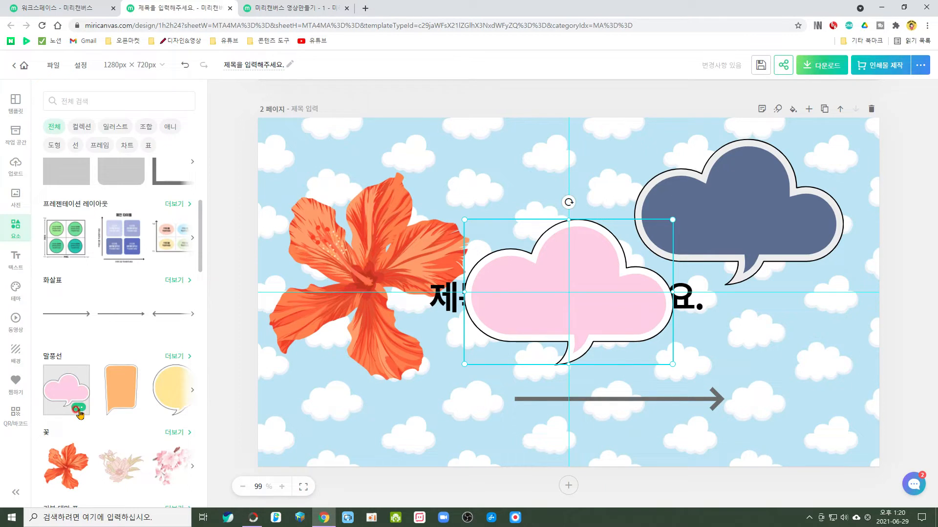
left_click(77, 411)
left_click(107, 485)
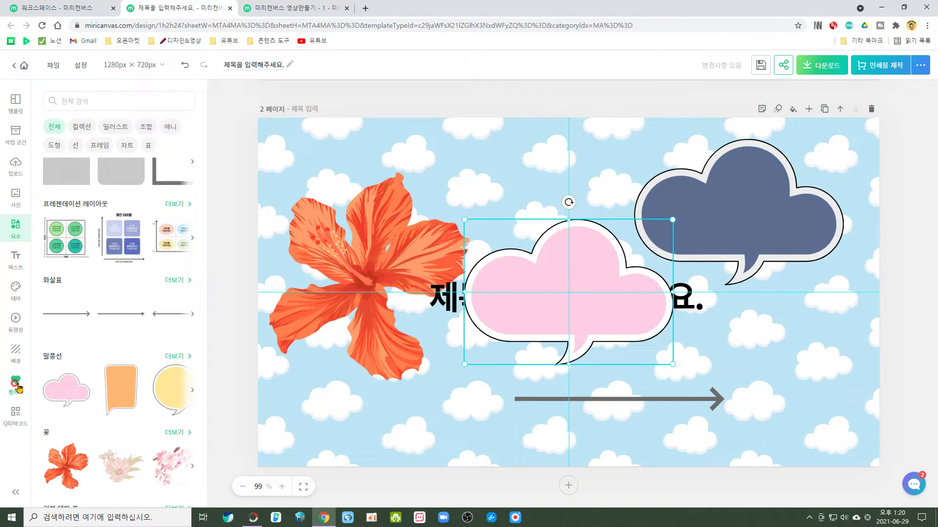
left_click(16, 383)
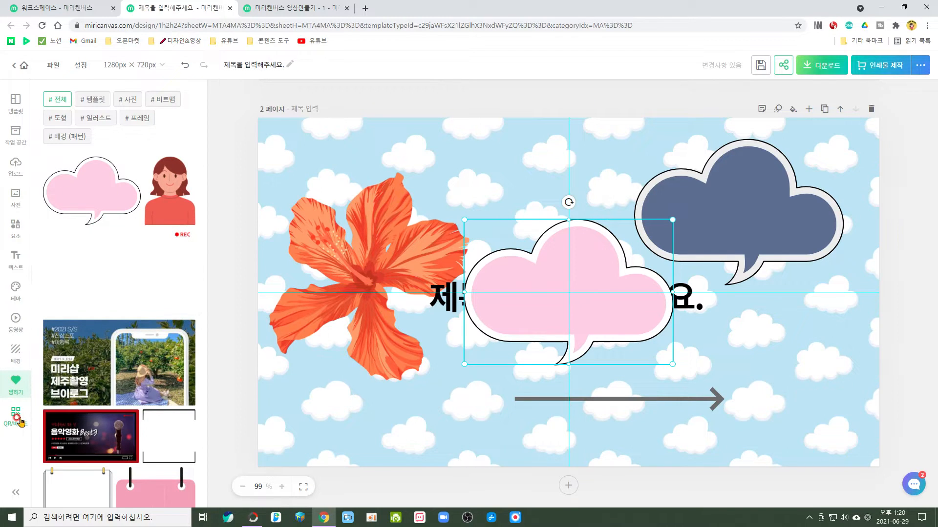
View the memo field of page 1 and close it without entering a note.
scroll(568, 293, "up", 8)
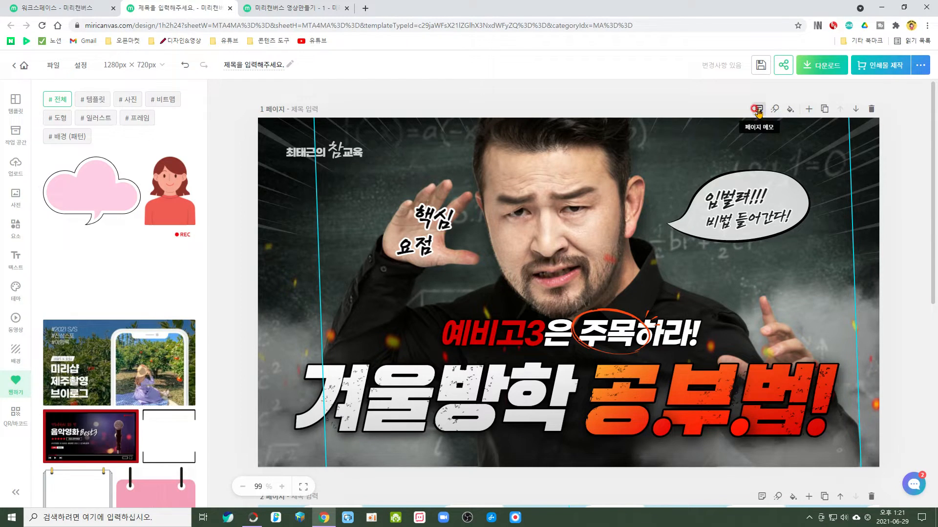
left_click(758, 110)
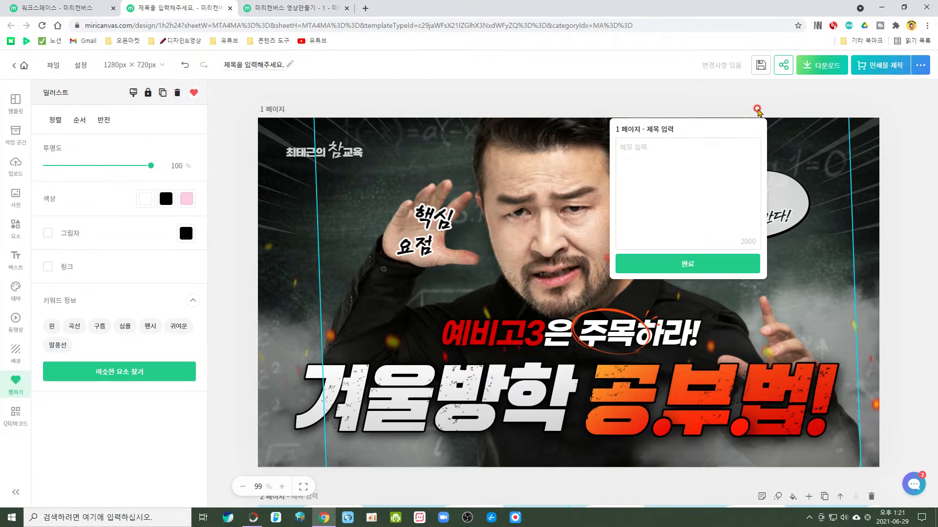
left_click(713, 266)
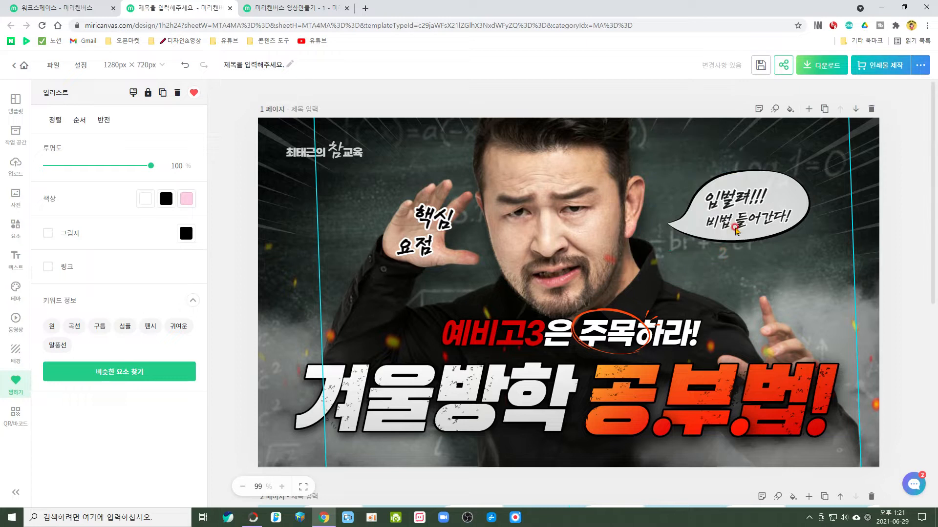
Try transition animations such as 스톱모션 and 떠오르기 on page 1, and apply 회전2.
left_click(775, 110)
left_click(116, 153)
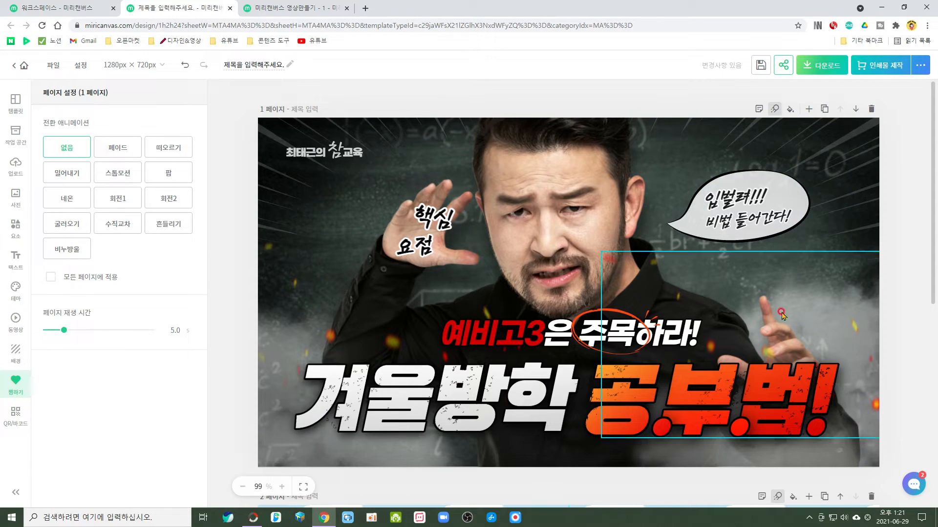
left_click(776, 110)
left_click(116, 178)
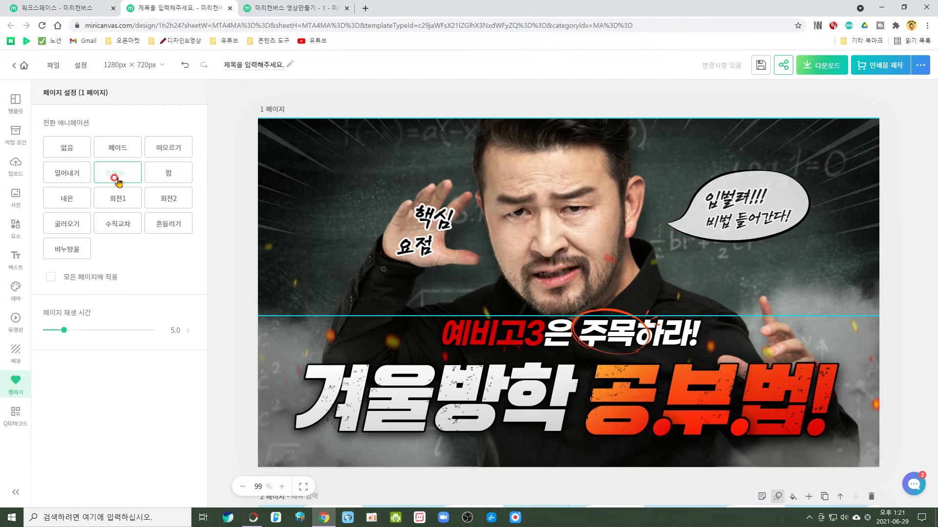
left_click(175, 146)
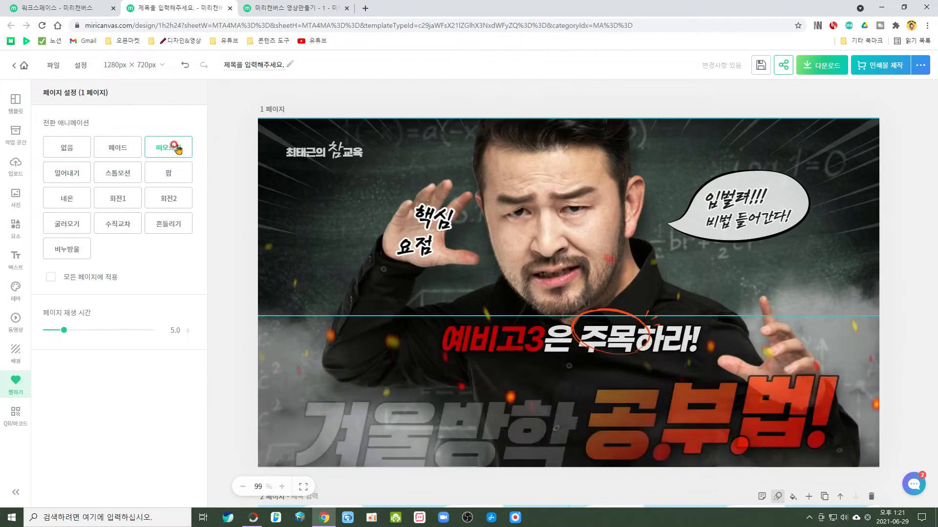
left_click(166, 203)
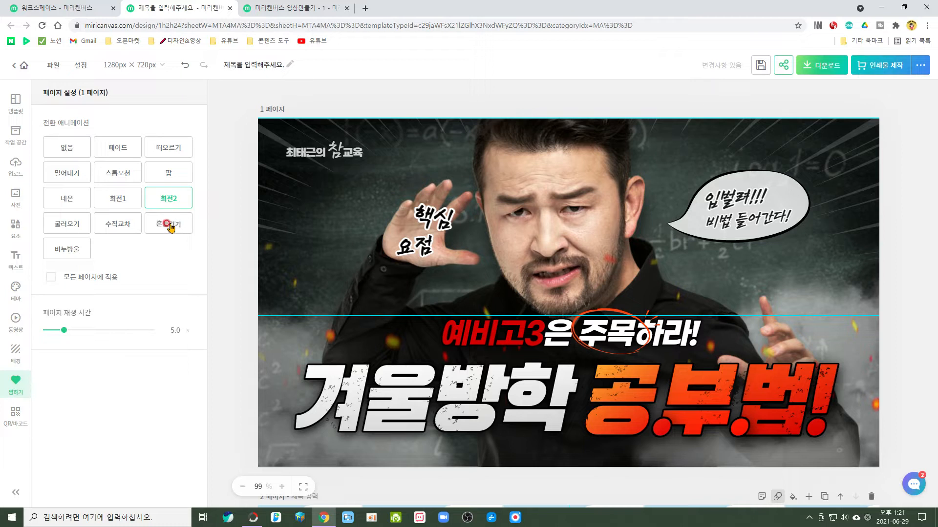
Change page 1's background colour, trying white, pink #FFCFE5, slate blue #5C6E91 and teal #82CBC4, and keep pale mint.
left_click(792, 110)
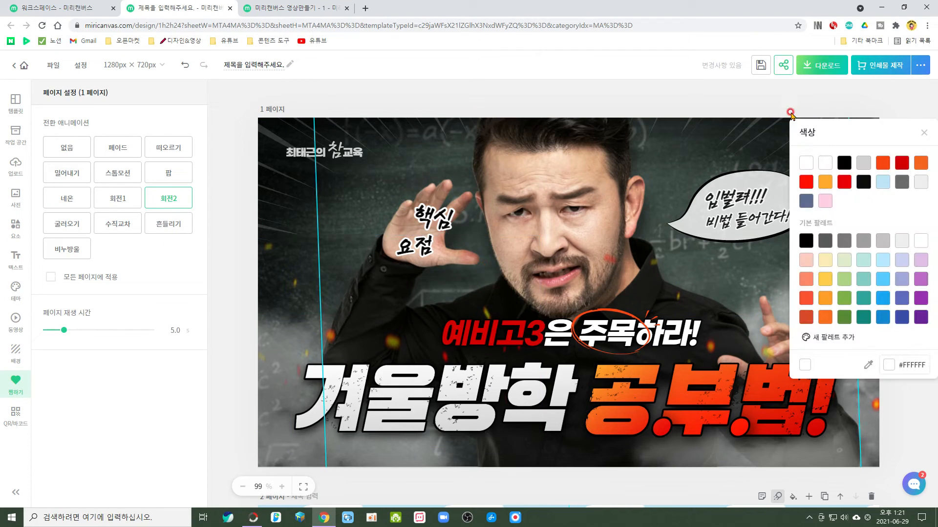
left_click(824, 168)
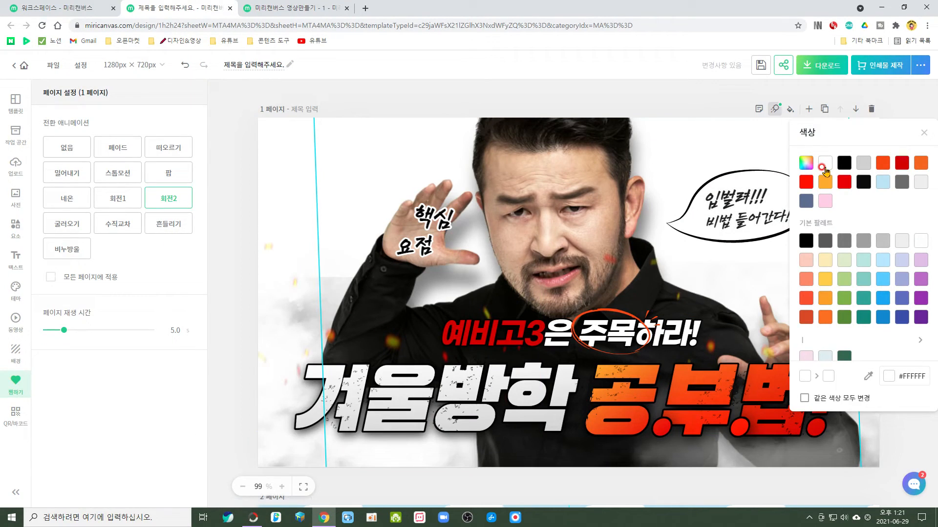
left_click(824, 182)
left_click(825, 203)
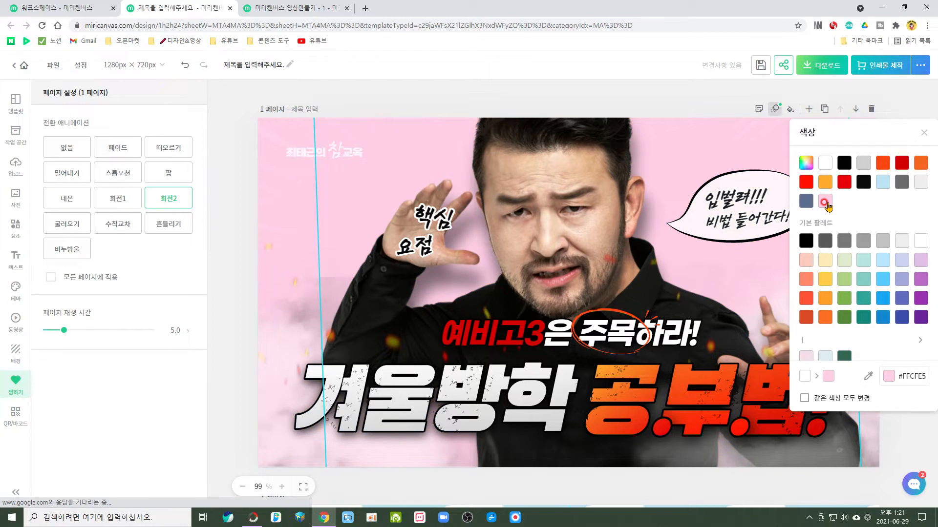
left_click(810, 204)
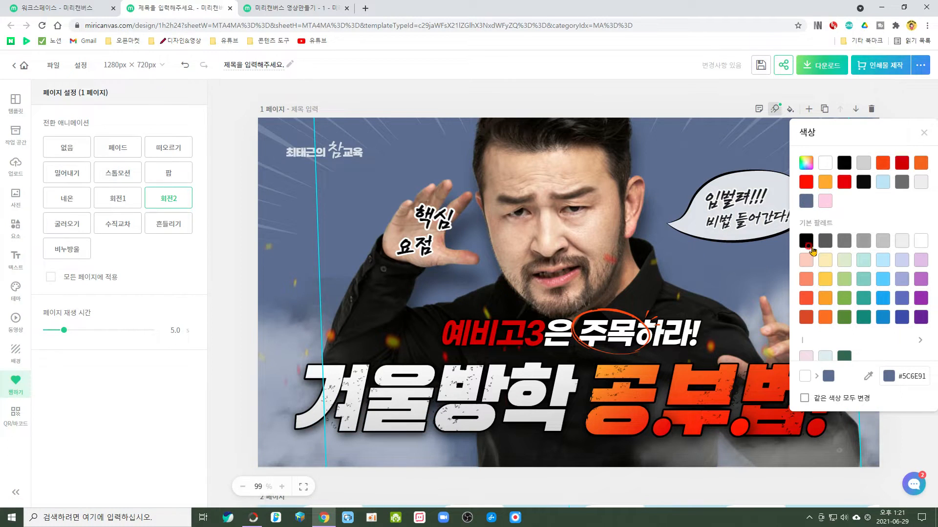
left_click(864, 279)
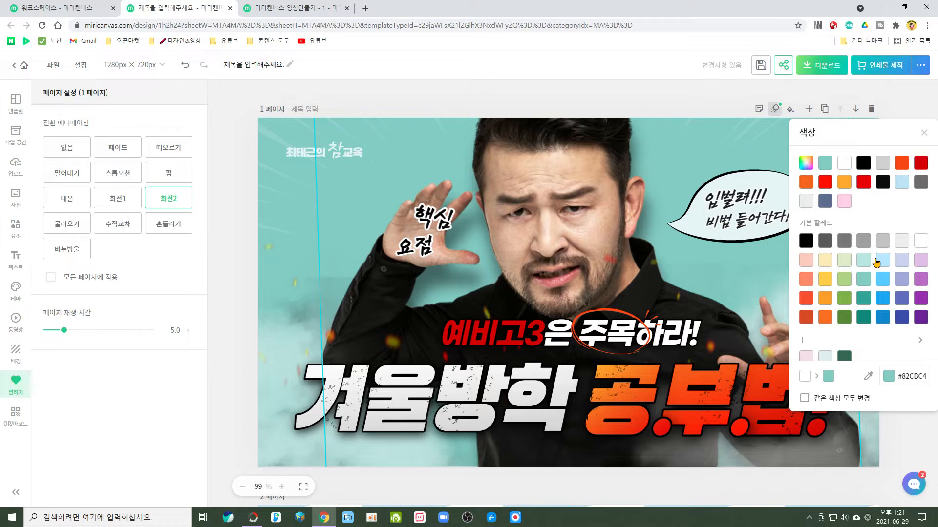
left_click(864, 260)
left_click(932, 123)
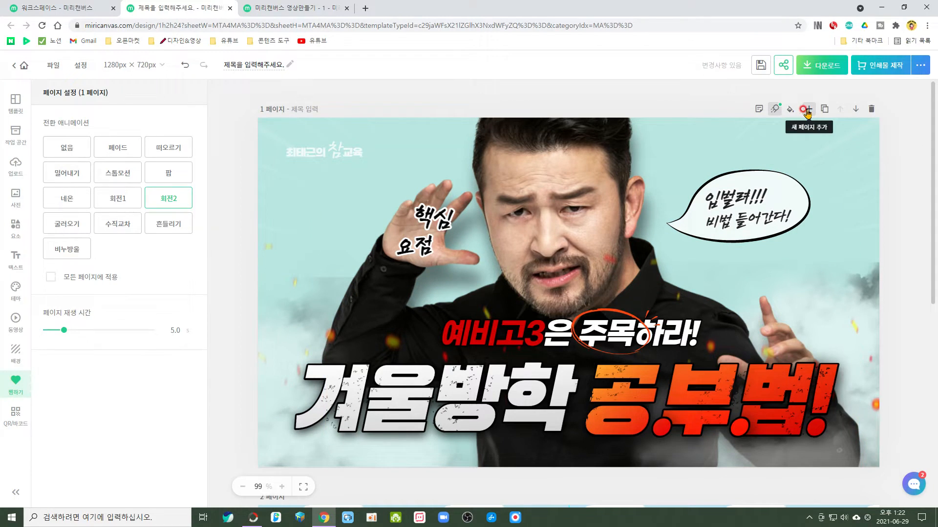
Add a new blank page directly after page 1.
left_click(807, 110)
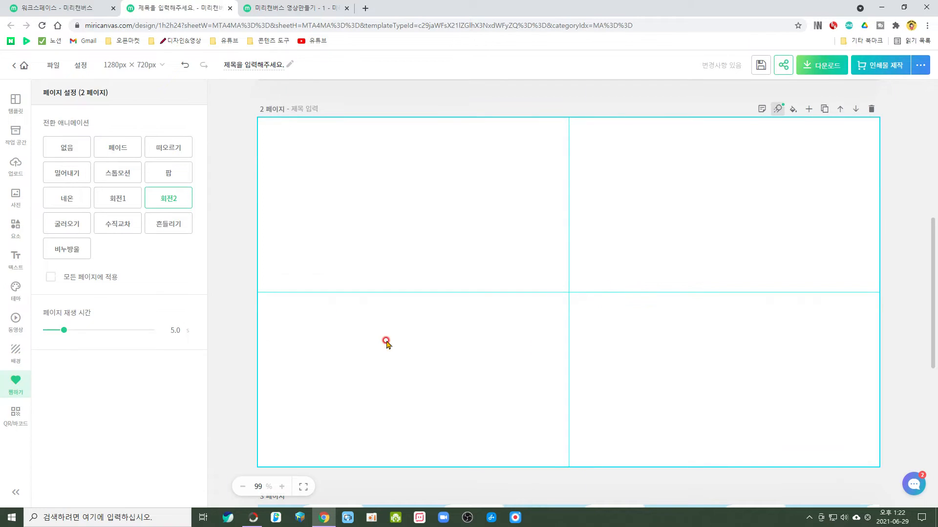
scroll(717, 265, "up", 7)
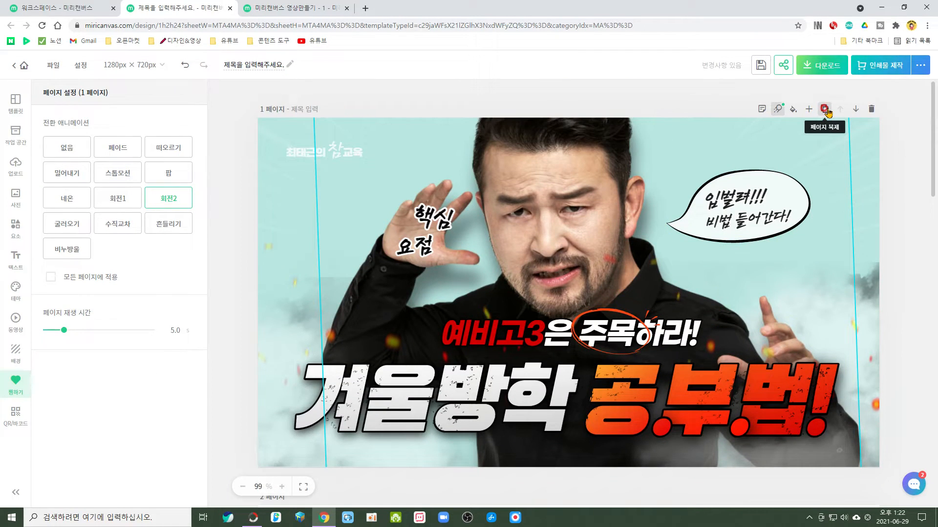
Duplicate page 1 with all its contents and check the copy below it.
left_click(824, 109)
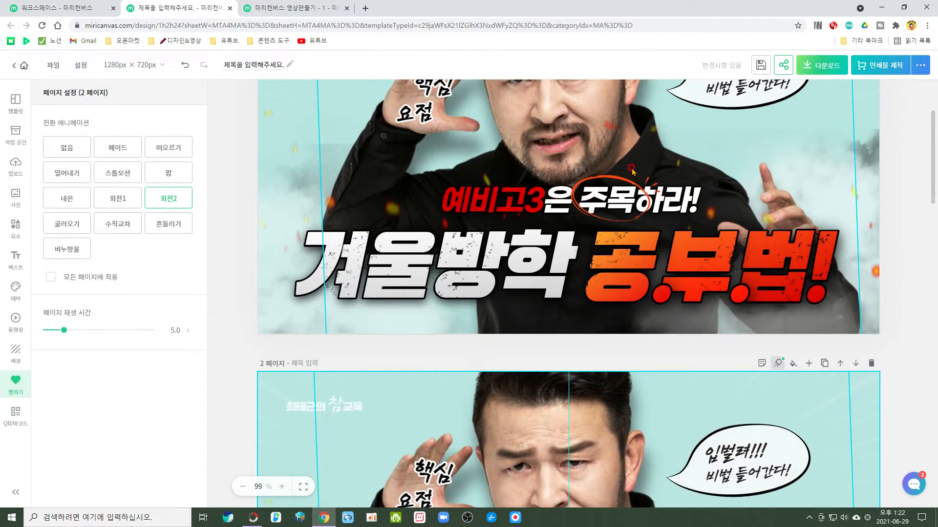
scroll(631, 168, "down", 7)
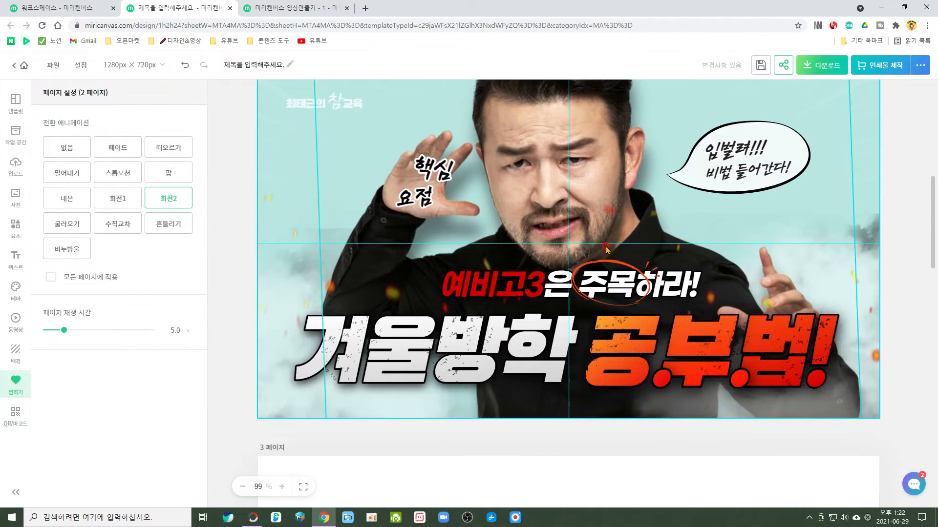
scroll(858, 250, "up", 5)
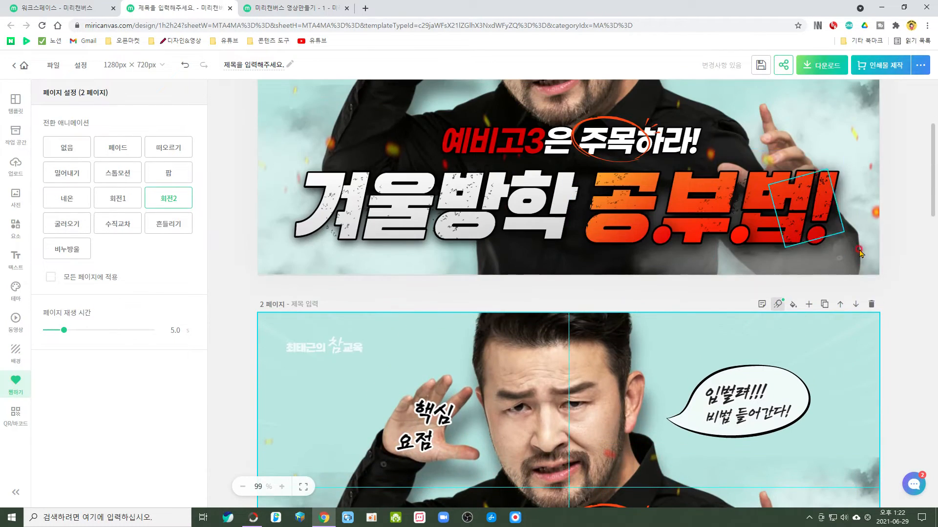
Move the duplicated page up and back down in the page order, and delete the extra copy.
left_click(839, 305)
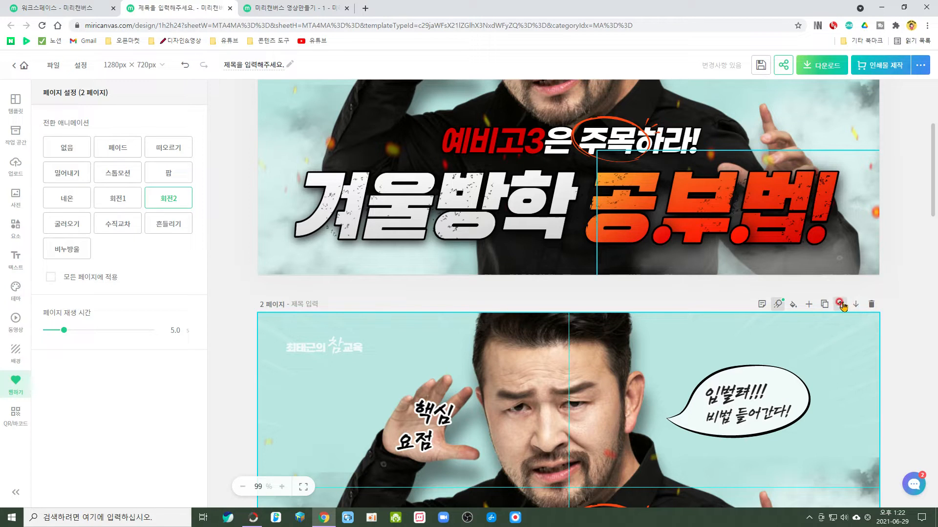
left_click(855, 306)
scroll(854, 312, "down", 12)
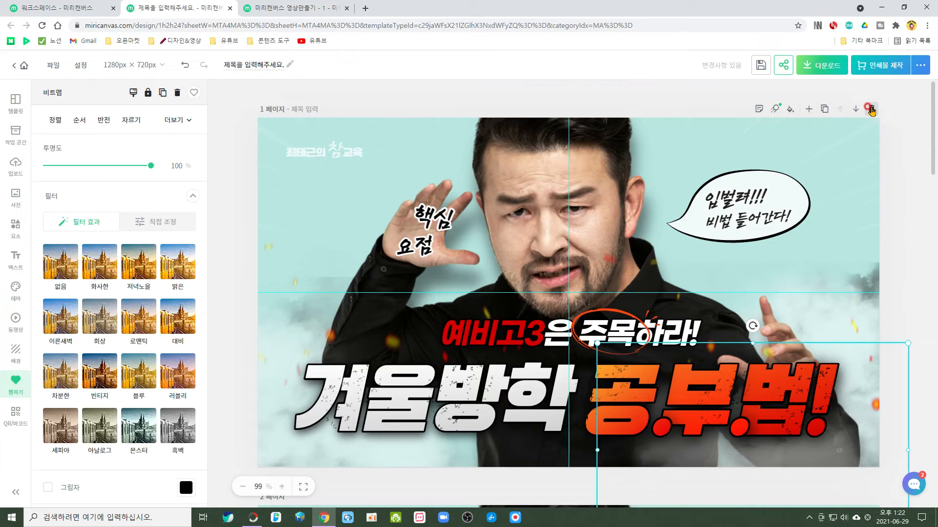
left_click(871, 109)
left_click(871, 109)
left_click(853, 124)
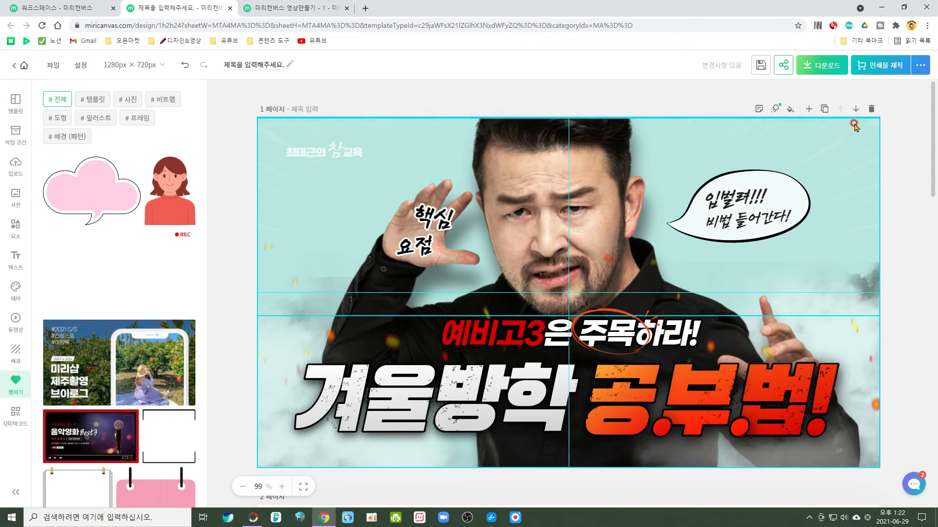
scroll(601, 358, "down", 5)
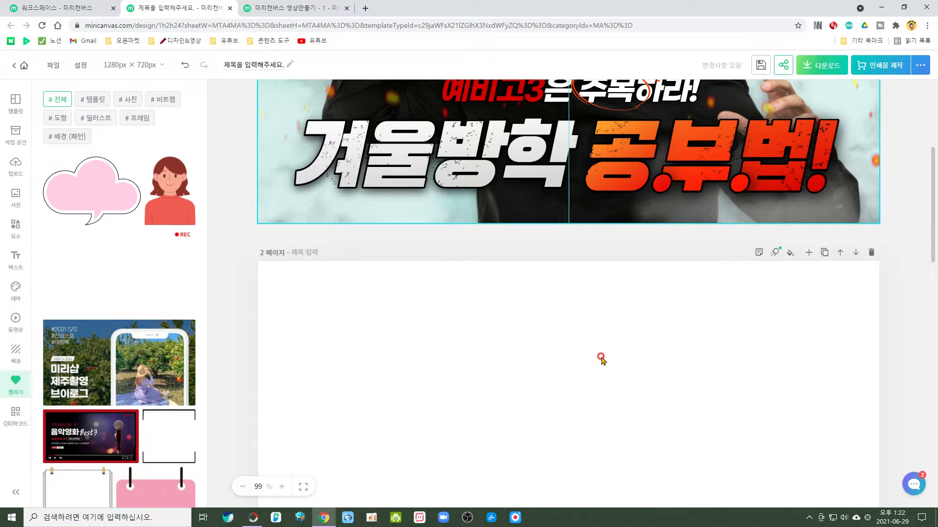
scroll(601, 359, "down", 3)
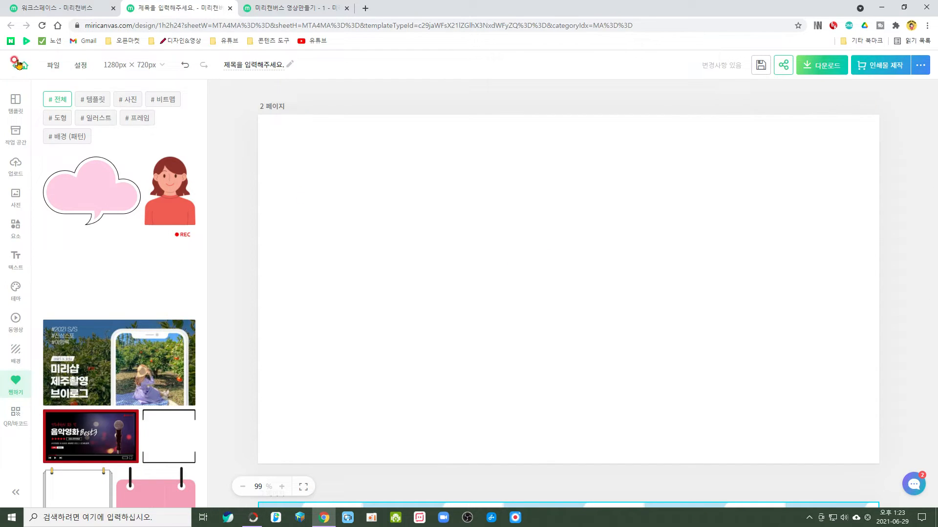
Switch the editor to dark mode (다크모드) and back to light mode.
left_click(81, 67)
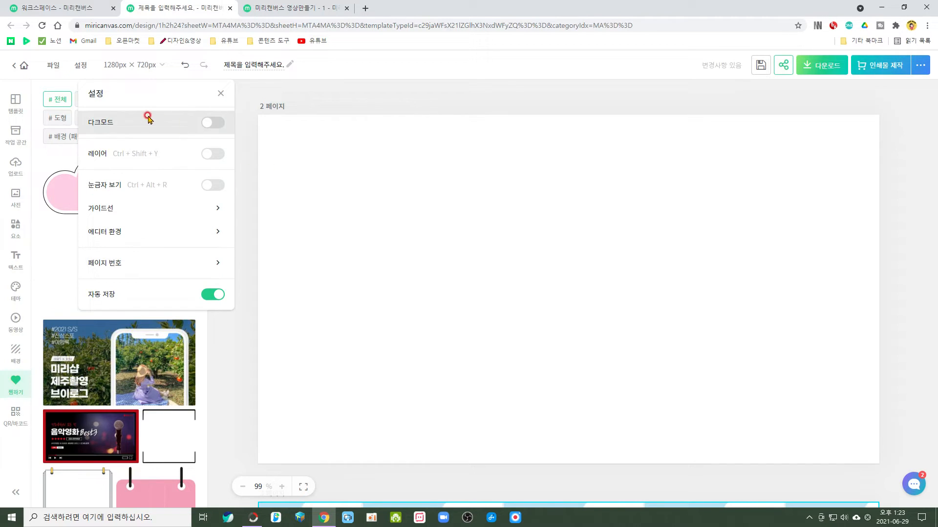
left_click(218, 124)
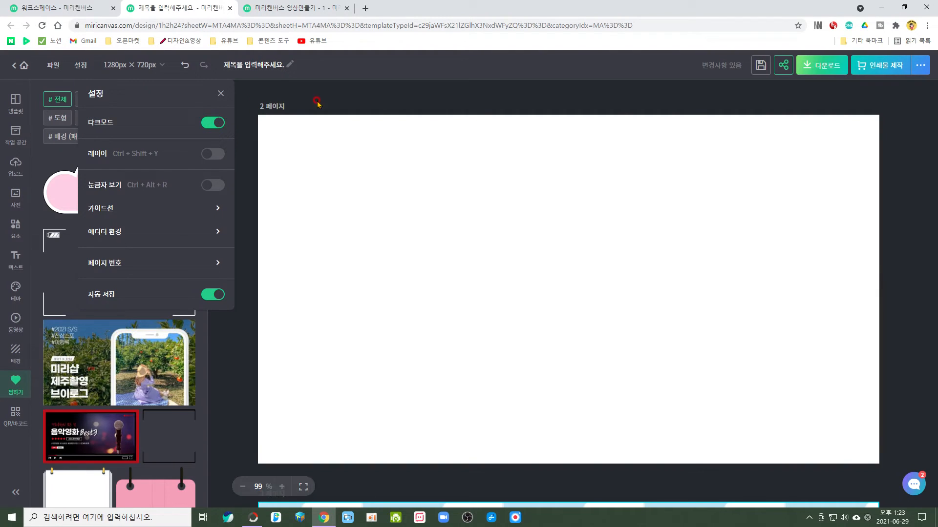
left_click(207, 130)
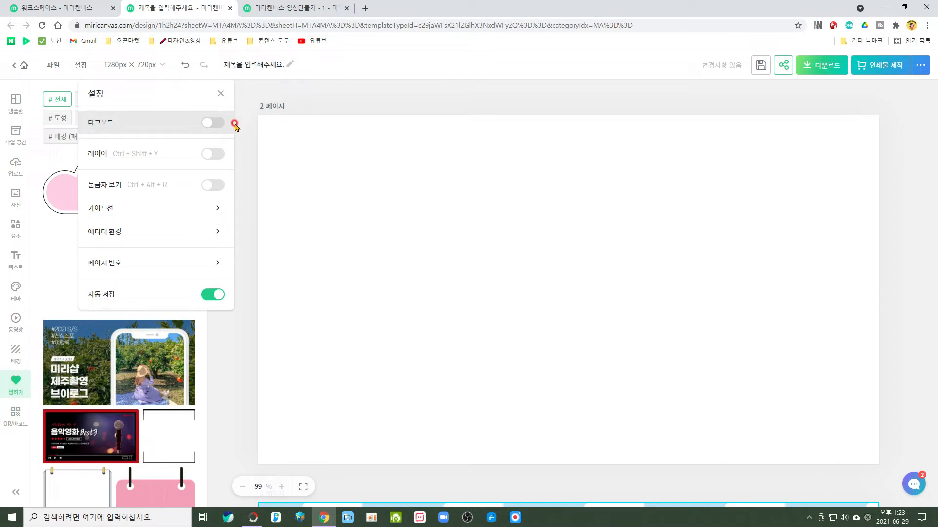
Show the layer list (레이어) for page 1, toggling it off and on once.
left_click(213, 154)
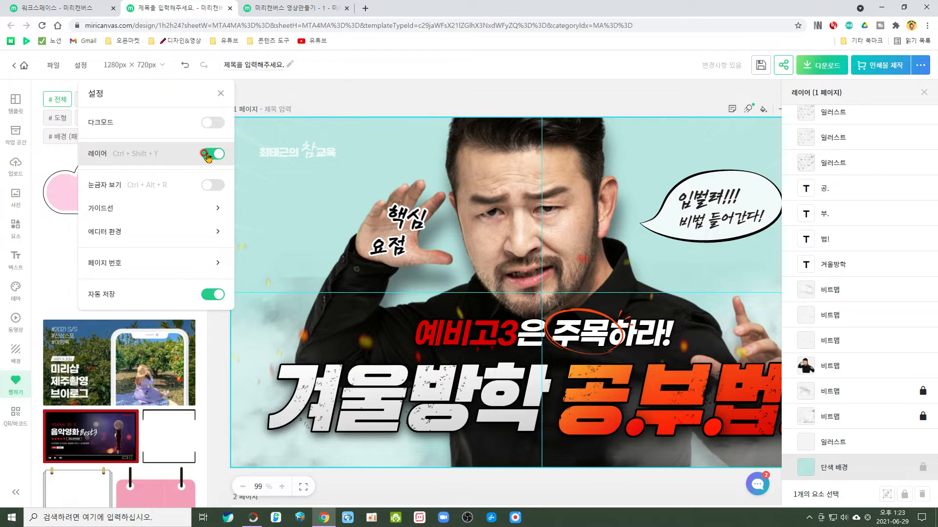
left_click(207, 154)
left_click(213, 154)
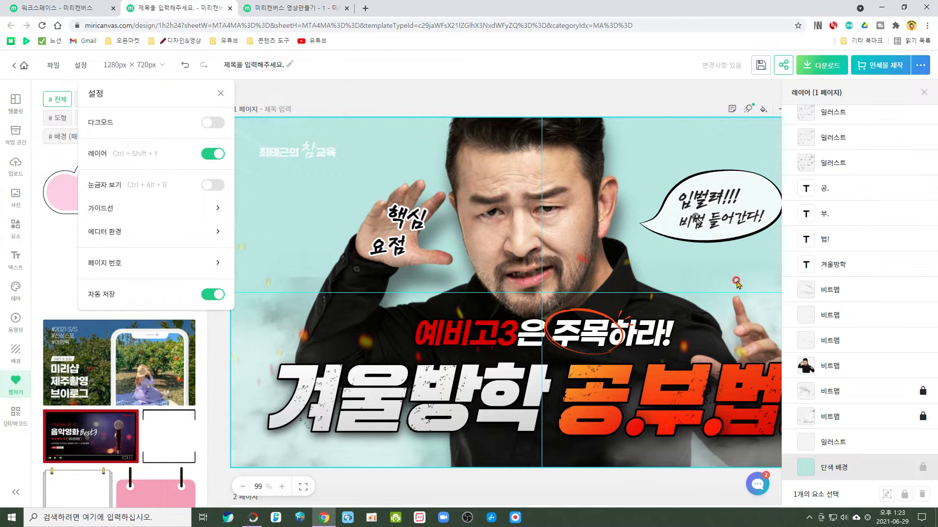
Select the 핵심, 요점 and headline texts, the man's photo and a background illustration on page 1, and compare them with the layer list.
left_click(398, 231)
left_click(413, 222)
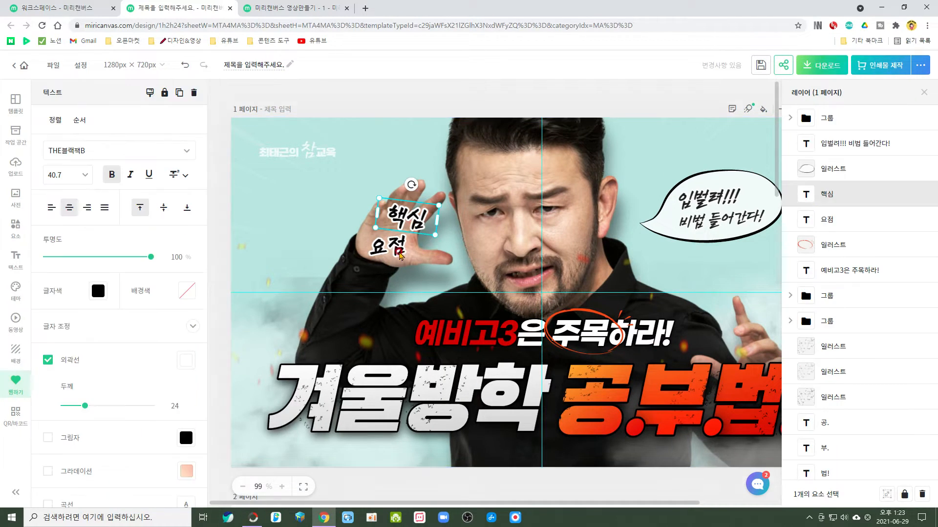
left_click(391, 247)
left_click(487, 337)
left_click(589, 394)
left_click(518, 203)
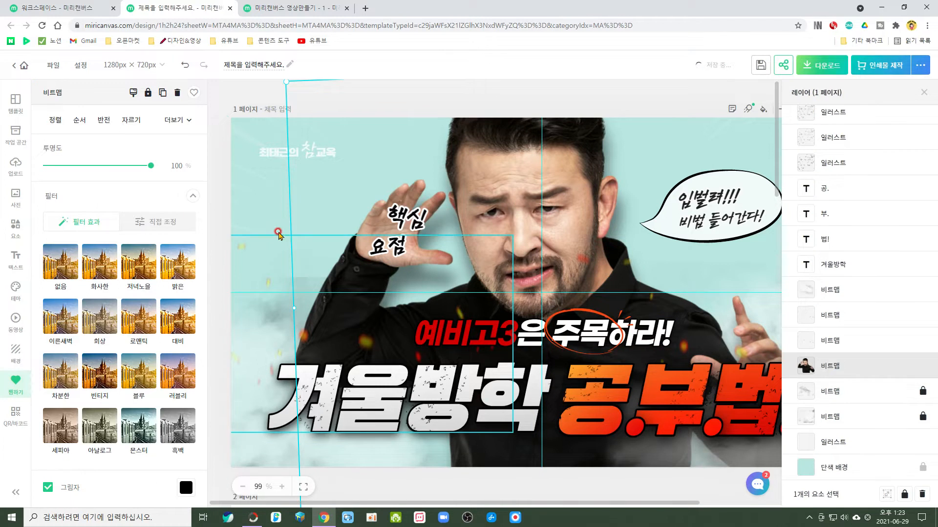
left_click(274, 232)
scroll(849, 126, "up", 5)
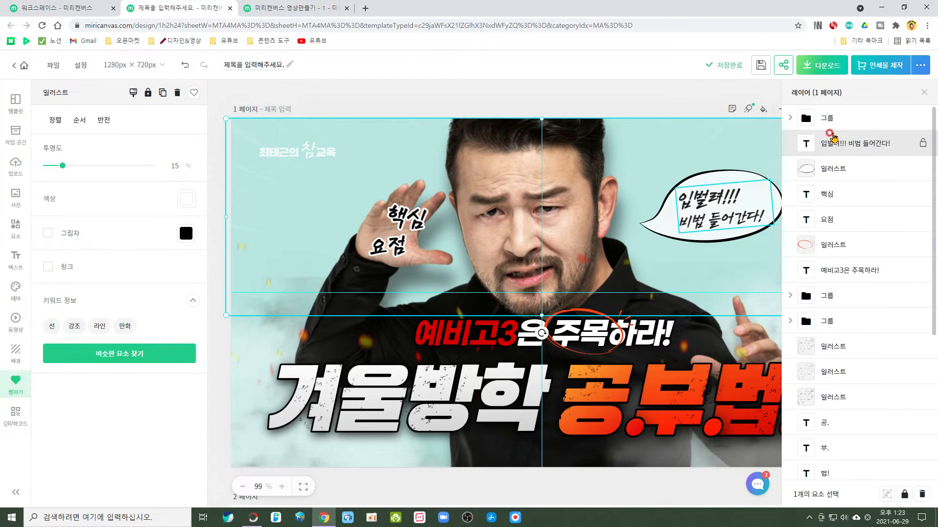
scroll(819, 210, "down", 5)
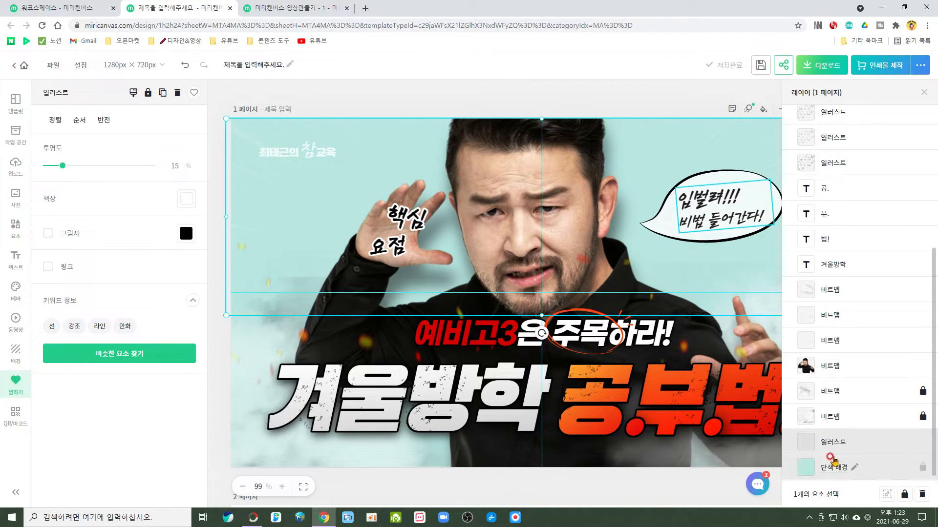
Reorder page 1's layers so that 부. sits above 공. and the lower 그룹 falls below the three illustrations.
left_click(830, 165)
left_click(832, 141)
left_click(828, 114)
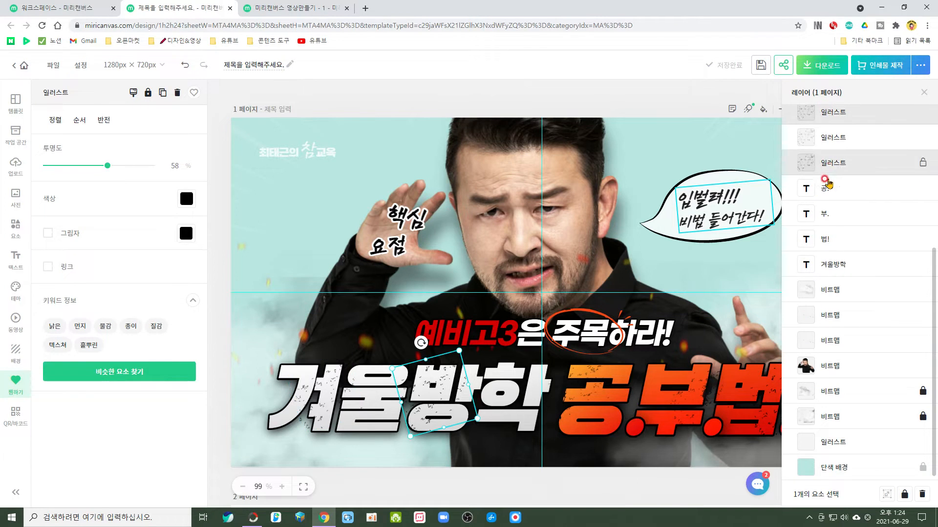
left_click(817, 209)
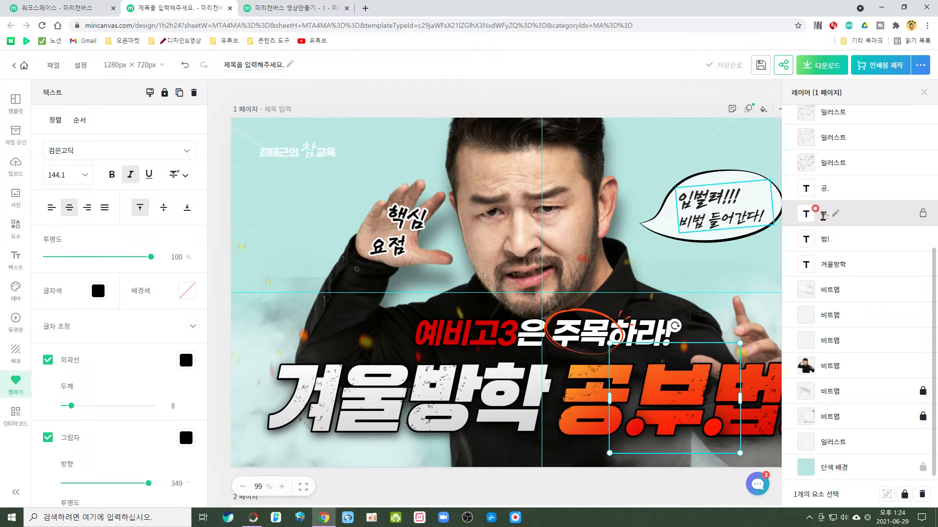
mouse_move(823, 217)
left_mouse_down()
mouse_move(812, 181)
mouse_move(813, 263)
mouse_move(814, 212)
left_mouse_up()
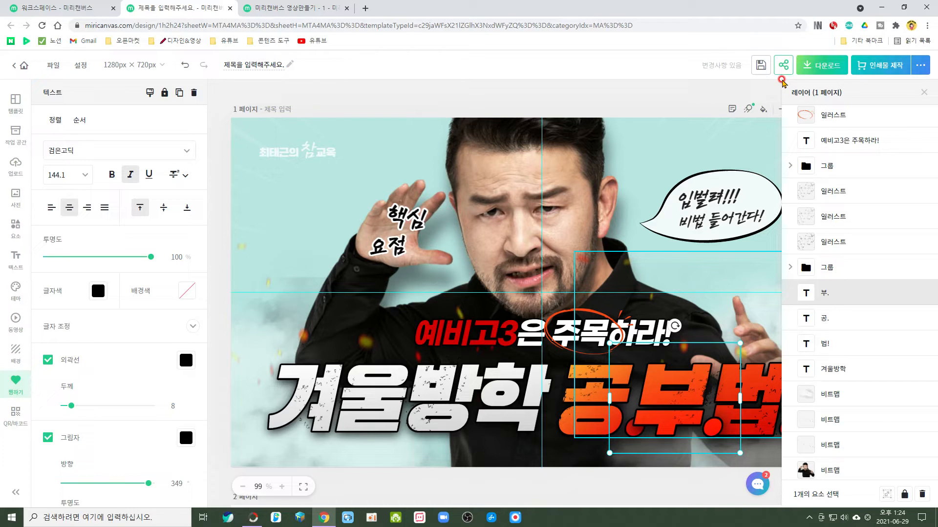
Turn on the rulers (눈금자 보기) and hide the layer list.
left_click(81, 67)
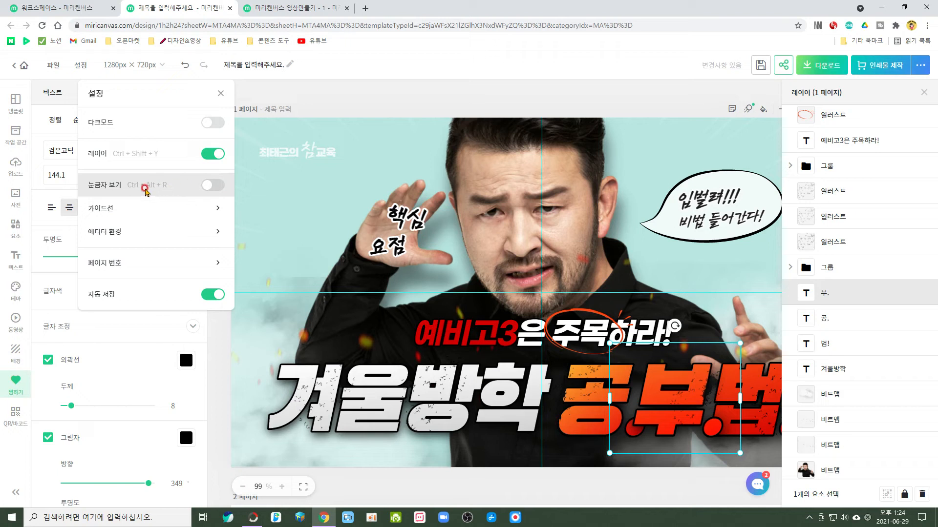
left_click(210, 186)
left_click(215, 186)
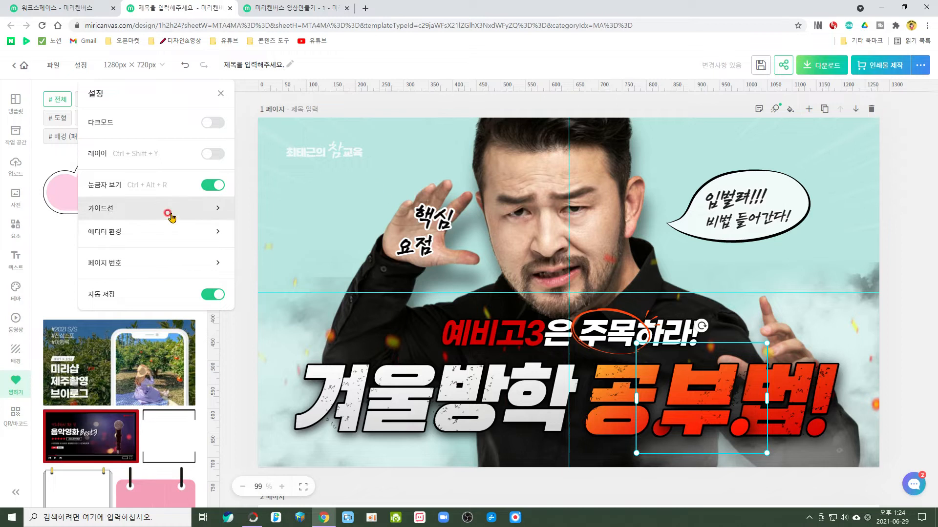
Hide the guidelines in the 가이드선 settings and show them again.
left_click(217, 211)
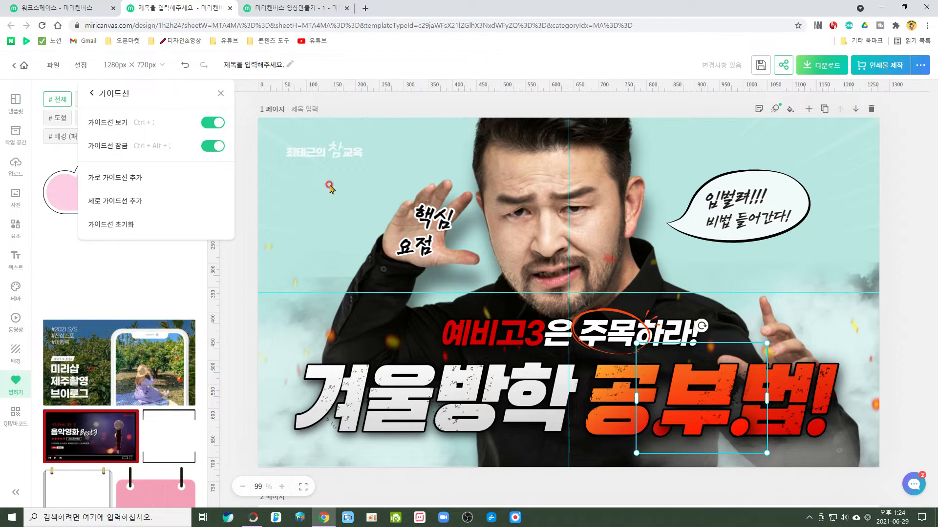
left_click(212, 123)
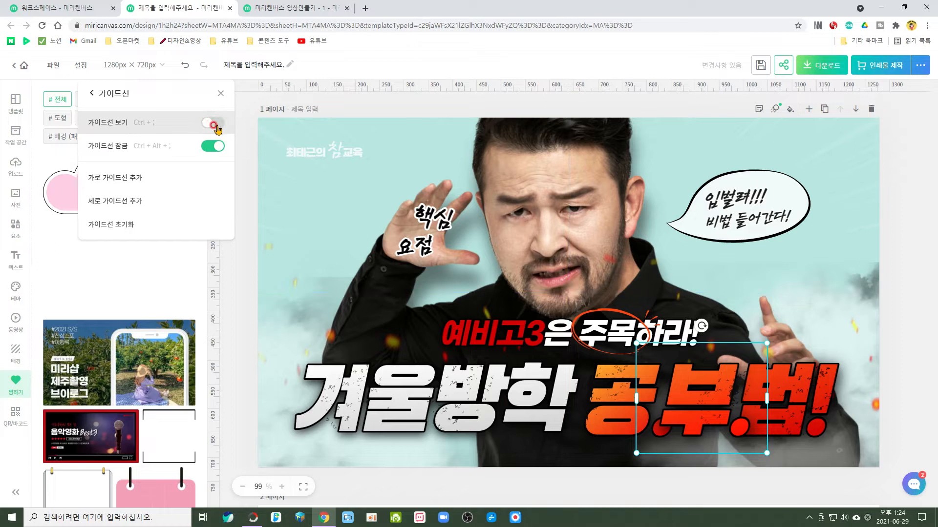
left_click(215, 125)
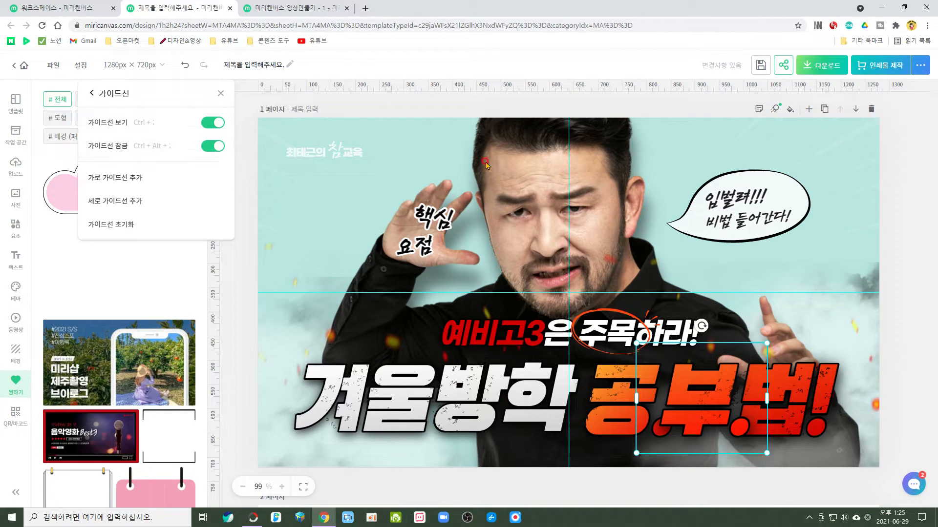
Try to move the locked guidelines, shifting the man's photo slightly left and down, and cancel the crop.
left_click(552, 185)
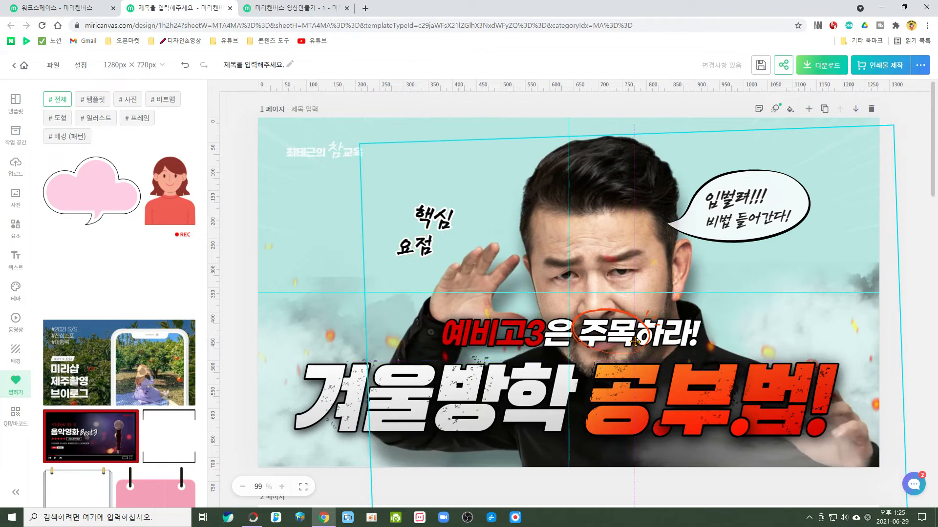
left_click(558, 243)
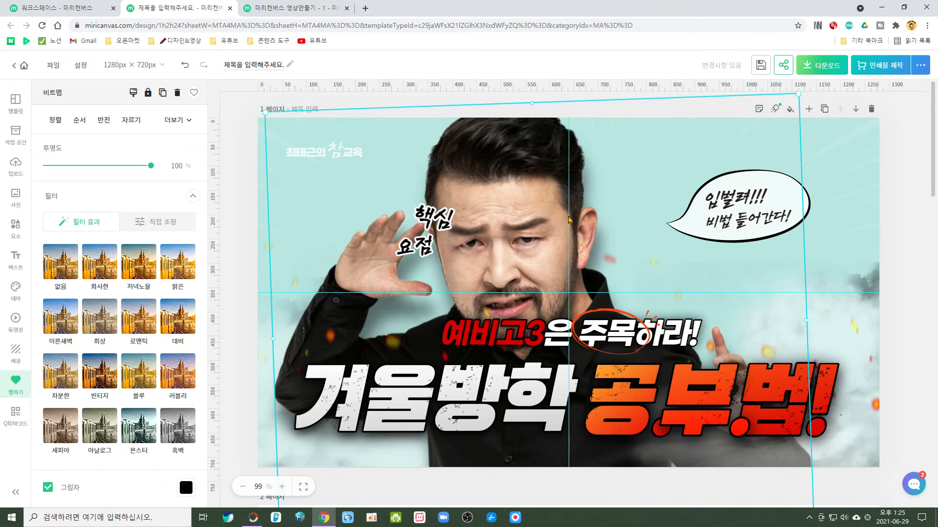
left_click_drag(568, 230, 568, 284)
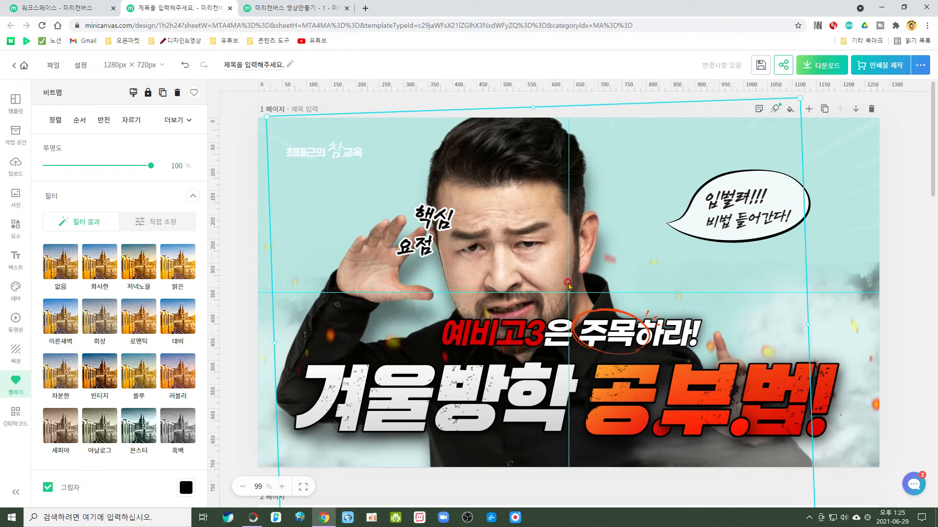
double_click(568, 292)
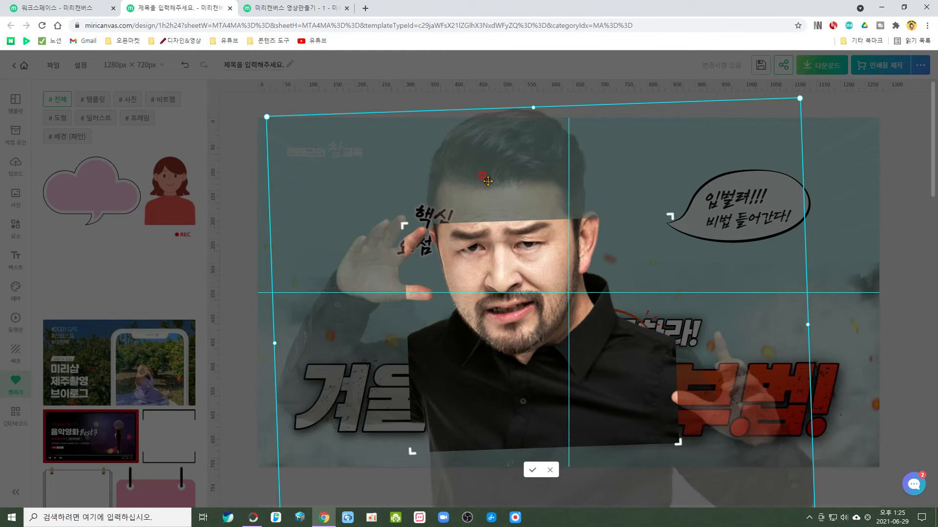
left_click(549, 472)
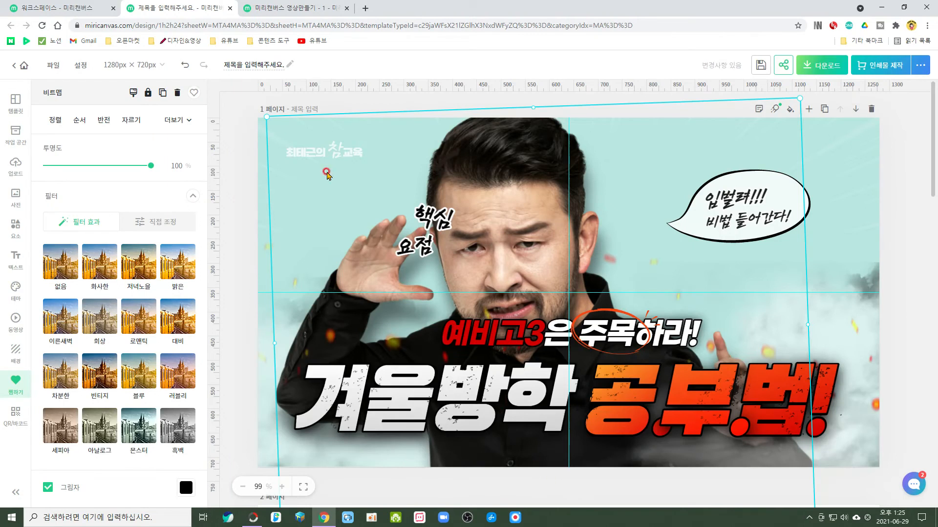
Add several extra horizontal guidelines to page 1.
left_click(81, 66)
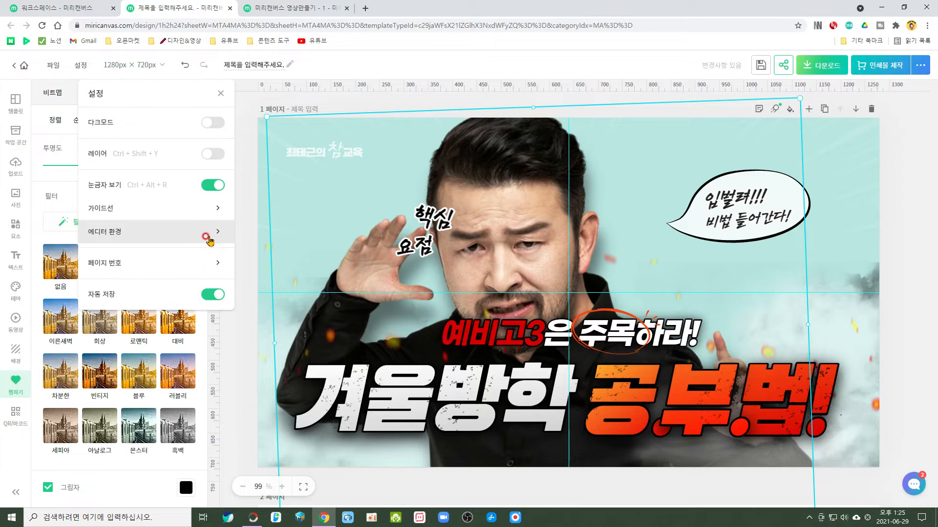
left_click(169, 208)
left_click(130, 181)
left_click(130, 181)
left_click(131, 181)
left_click(131, 181)
left_click(130, 181)
Add several extra vertical guidelines to page 1.
left_click(132, 207)
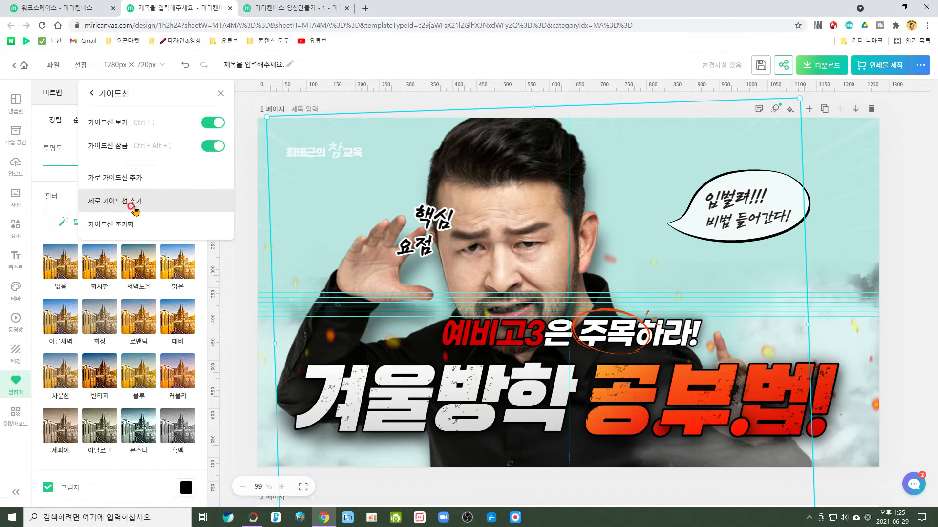
left_click(131, 204)
left_click(131, 204)
left_click(131, 205)
left_click(130, 204)
left_click(131, 204)
left_click(131, 204)
left_click(131, 204)
left_click(131, 204)
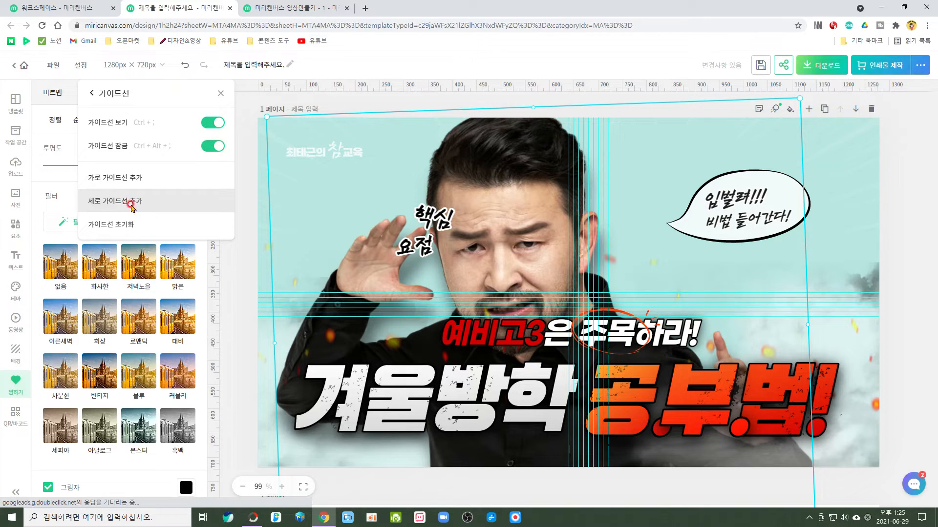
Reset all guidelines, add one horizontal and one vertical guideline, and close the guideline settings.
left_click(130, 228)
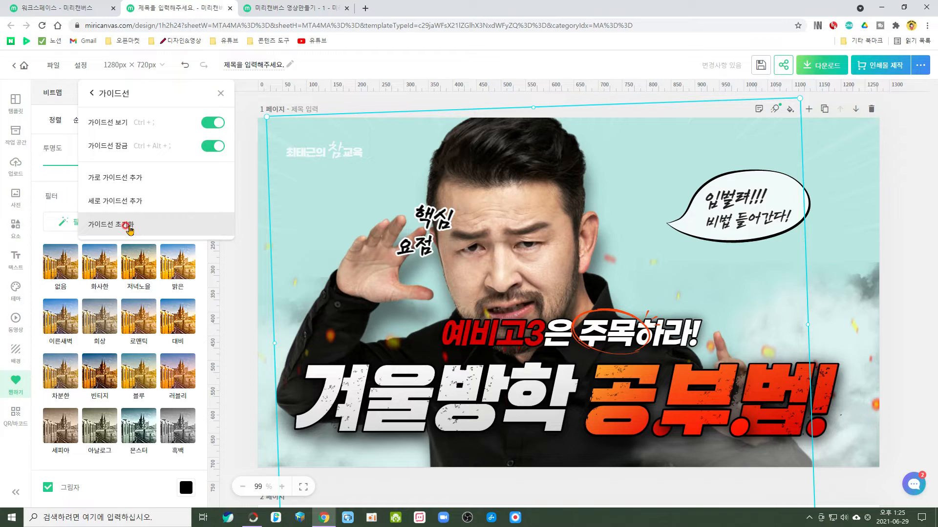
left_click(139, 180)
left_click(141, 202)
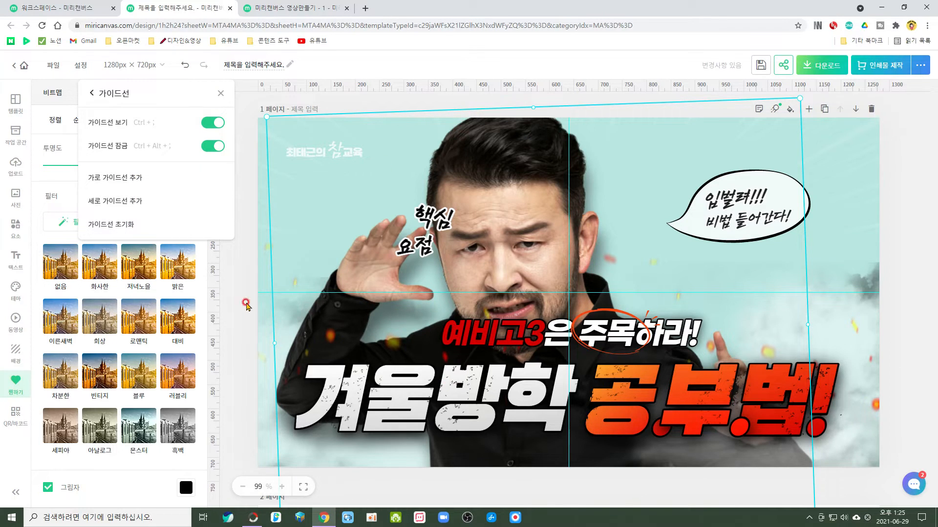
left_click(883, 231)
Review the editor settings and select an illustration, the speech bubble and the 핵심 text on page 1.
left_click(81, 64)
left_click(153, 215)
left_click(449, 274)
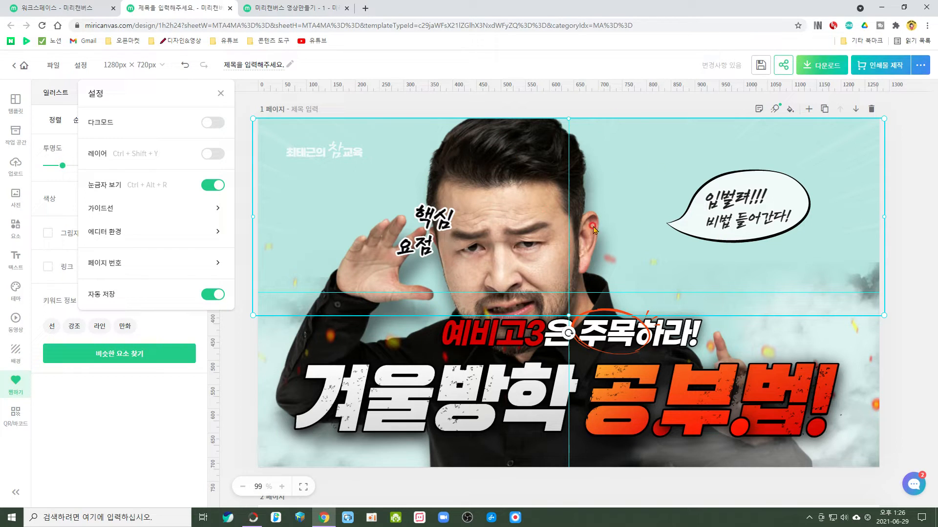
left_click(627, 210)
left_click(762, 213)
left_click(433, 216)
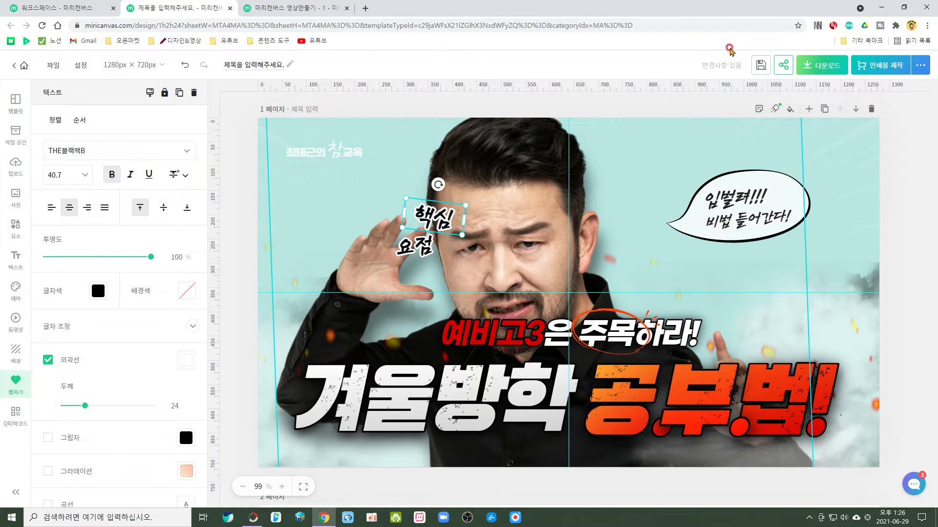
View the editor settings and close them, clearing the text selection on page 1.
left_click(82, 67)
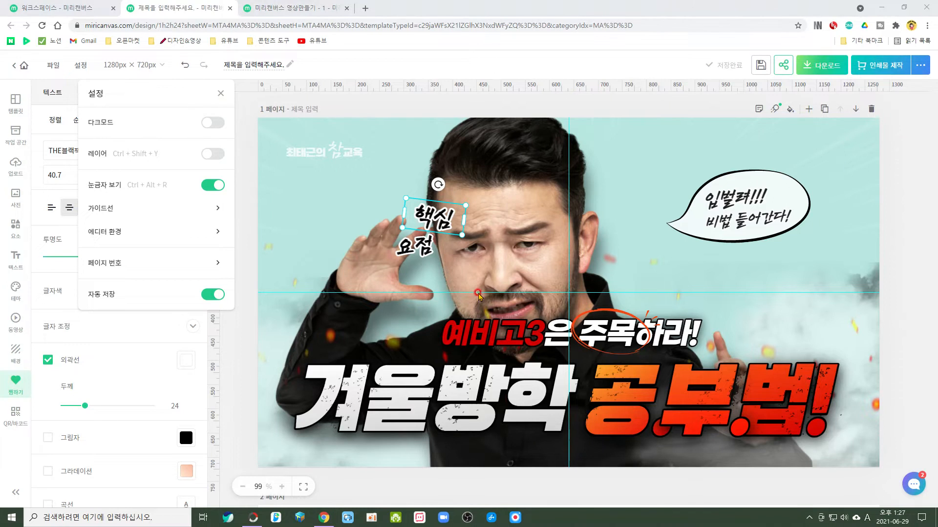
left_click(650, 493)
Apply the light-blue cloud pattern from the 하늘 category as page 2's background and set its opacity to 57%.
scroll(649, 494, "down", 7)
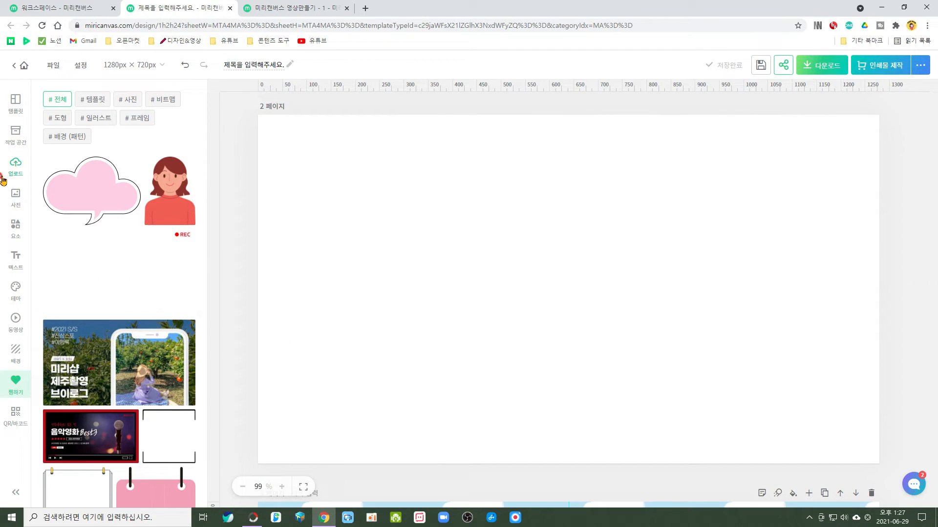
left_click(17, 353)
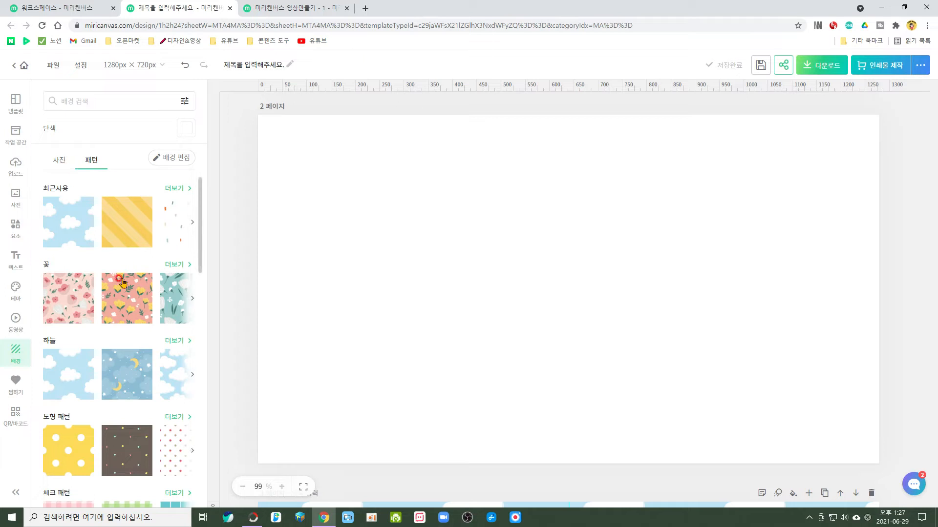
scroll(146, 233, "down", 2)
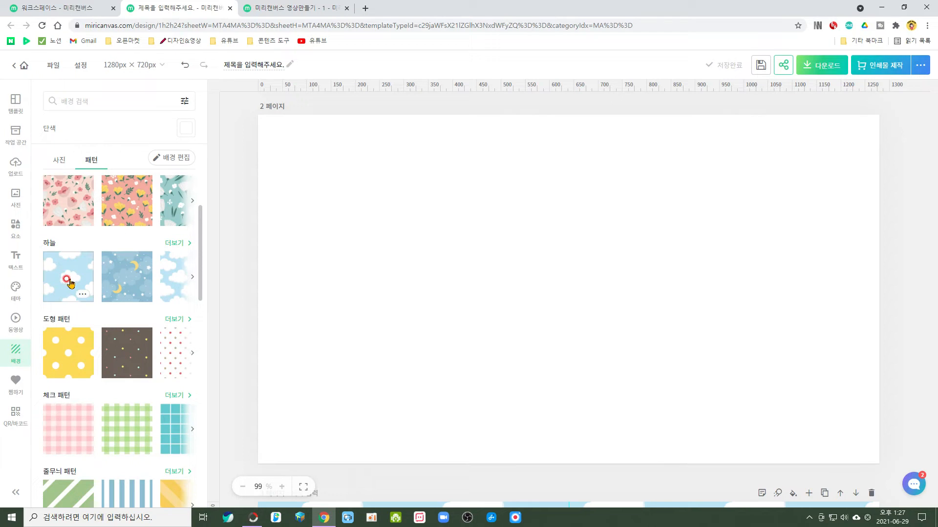
left_click(71, 283)
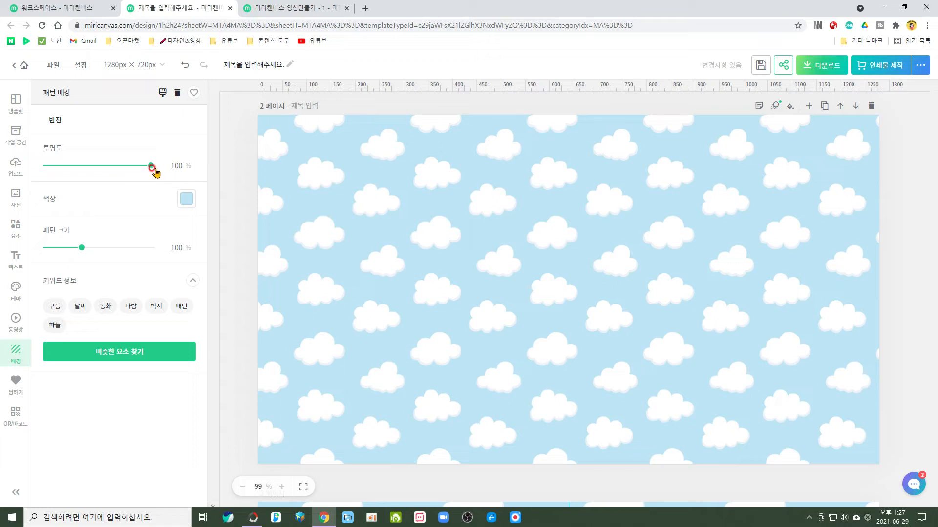
left_click_drag(152, 169, 107, 169)
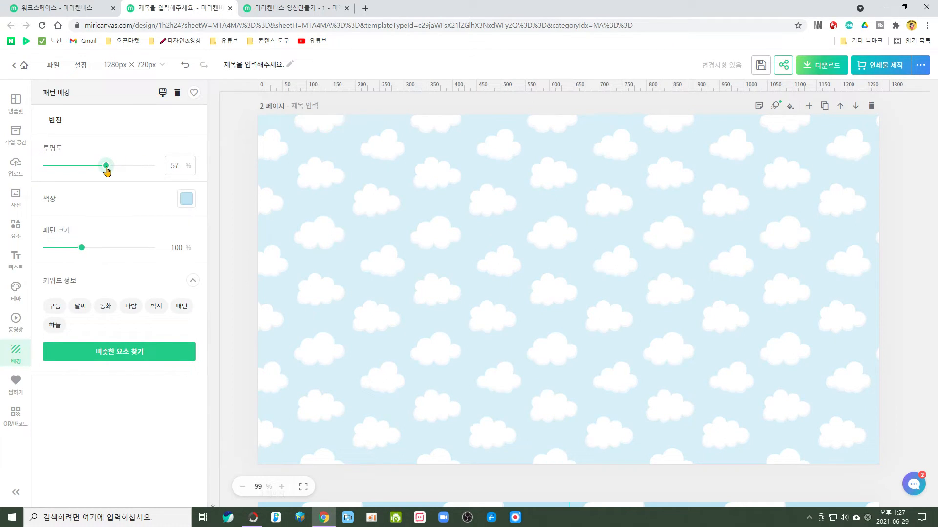
Recolor page 2's cloud pattern background to the light pink #FECCBE and enlarge the pattern size to 199%.
left_click(187, 201)
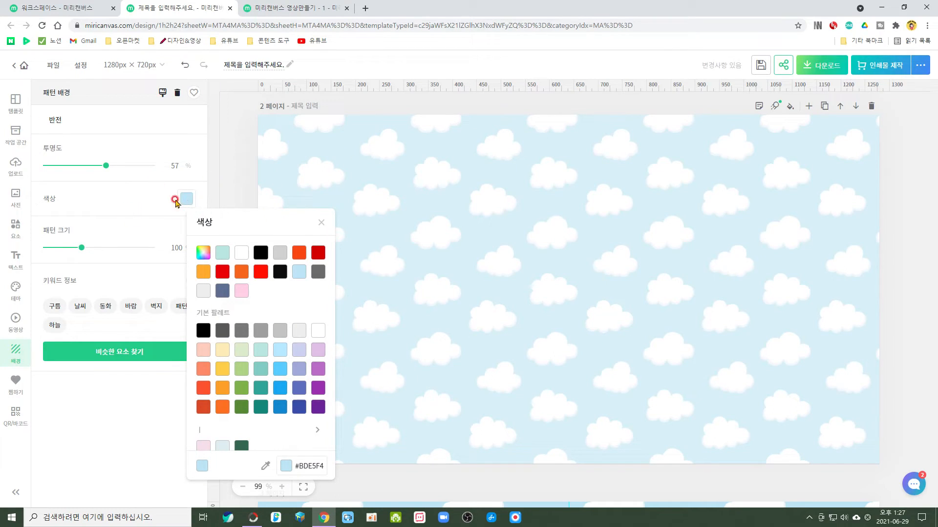
left_click(222, 276)
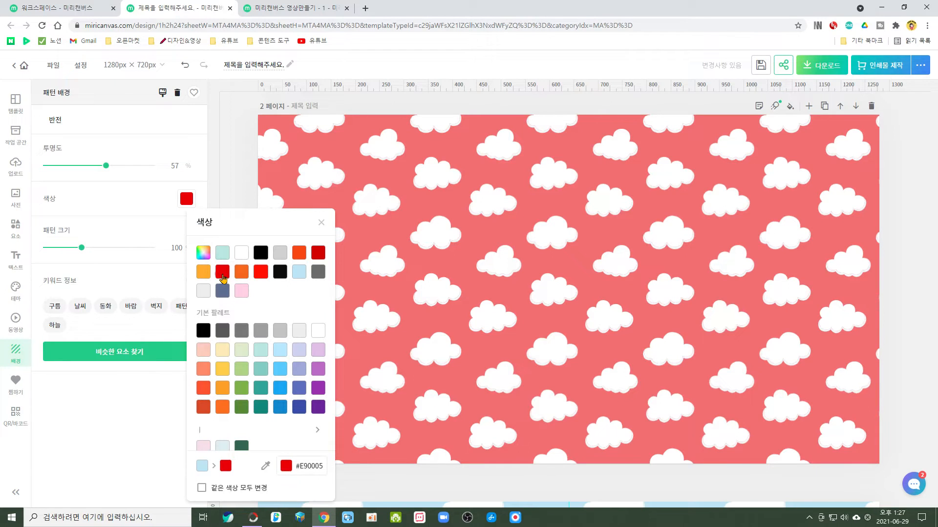
left_click(203, 352)
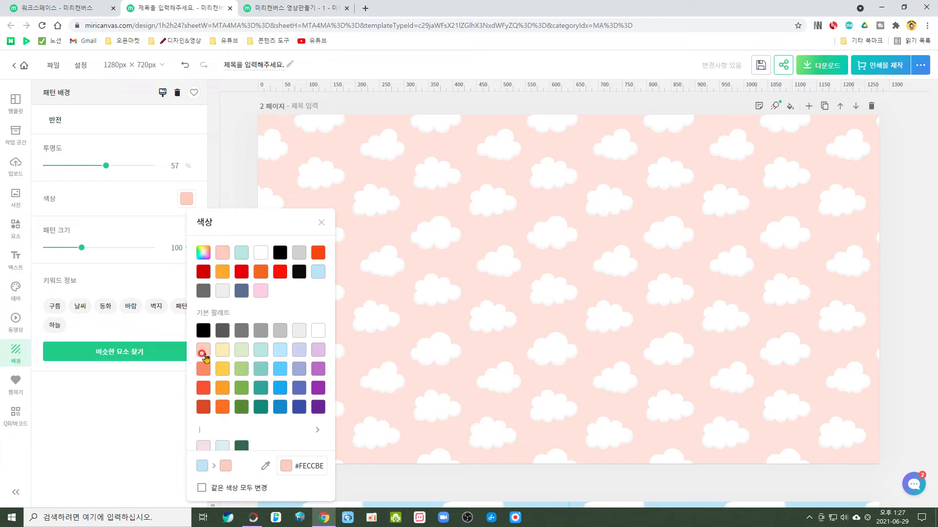
left_click(320, 216)
left_click(322, 226)
left_click_drag(81, 250, 151, 269)
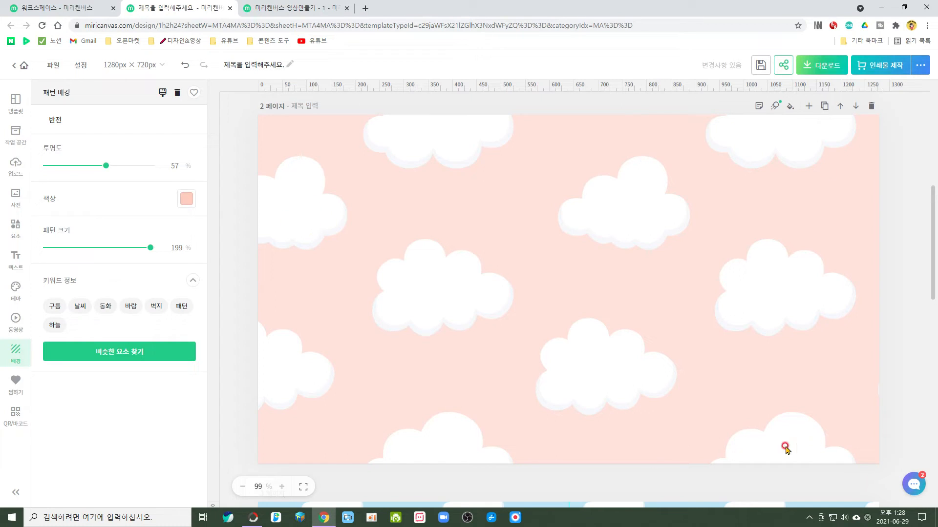
Find background patterns similar to the cloud pattern and look through the results.
left_click(112, 357)
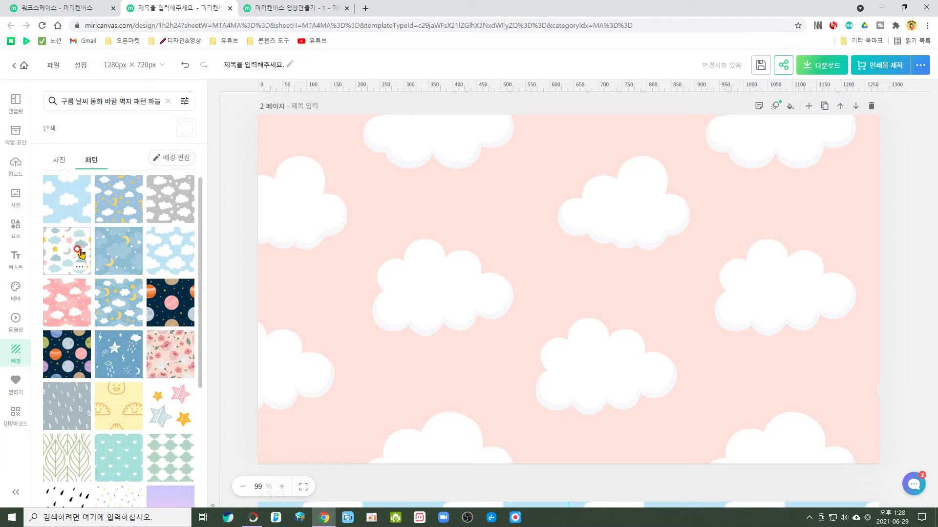
scroll(105, 313, "down", 4)
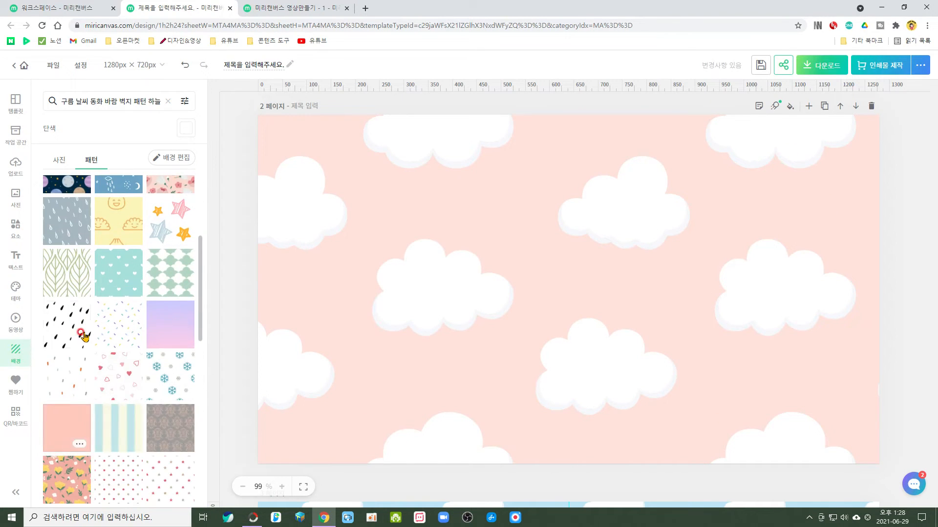
scroll(84, 337, "down", 1)
scroll(84, 337, "up", 5)
scroll(405, 318, "up", 1)
scroll(405, 317, "up", 5)
scroll(653, 338, "down", 6)
scroll(487, 293, "up", 1)
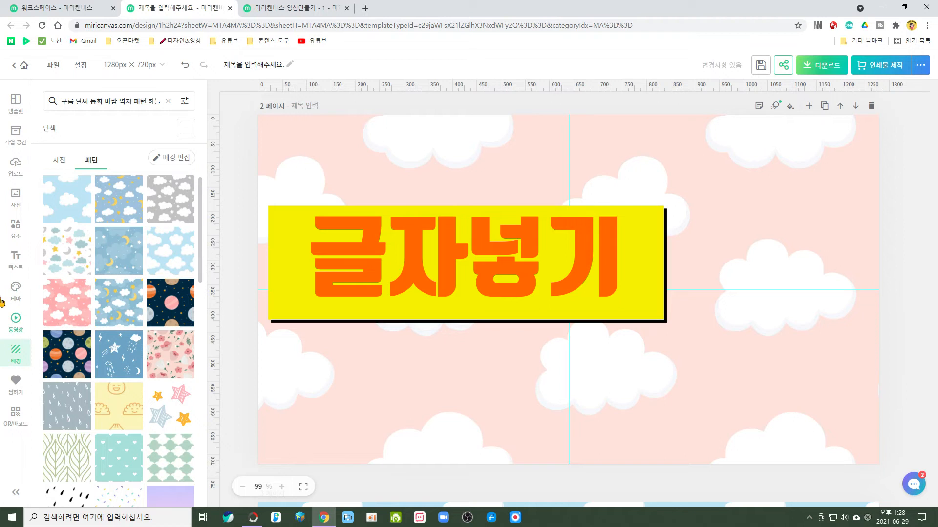
Add a title text (제목 텍스트) to page 2 and deselect it.
left_click(16, 262)
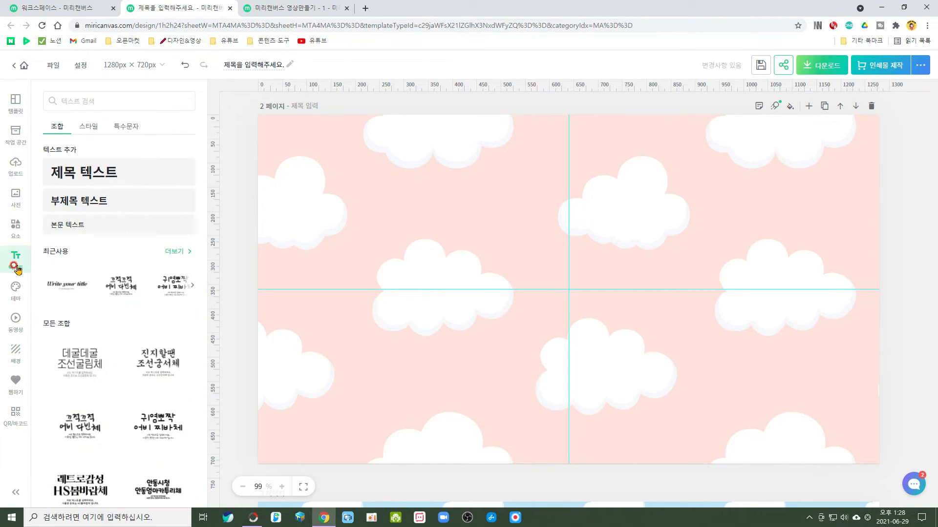
left_click(89, 180)
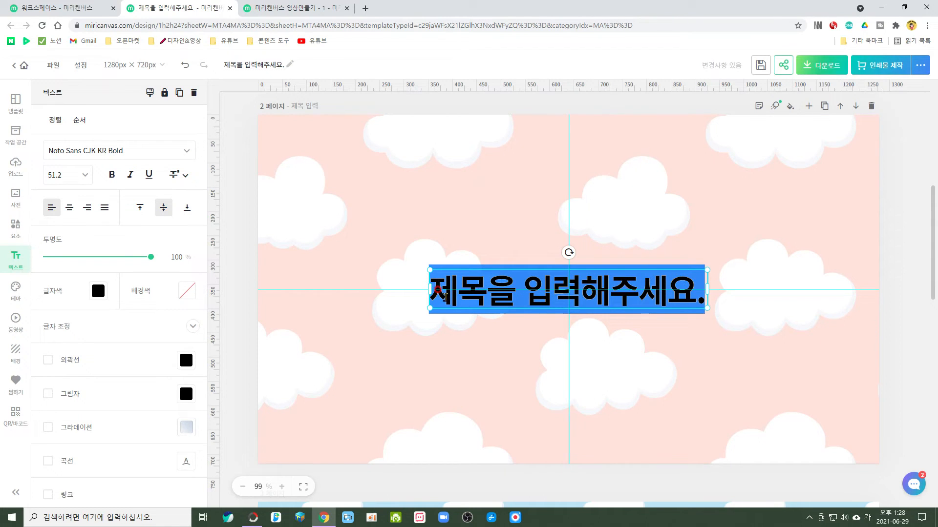
left_click(438, 344)
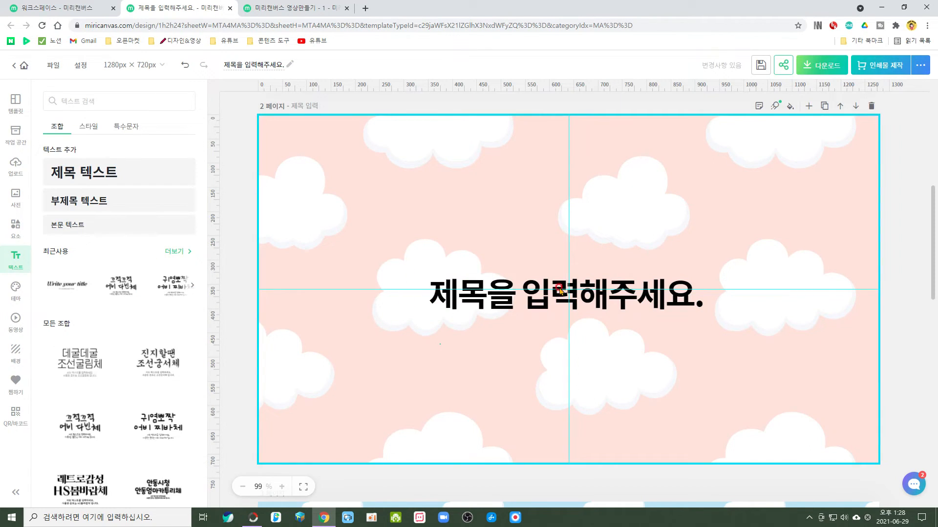
Add the 넥슨 메이플스토리체 text combination to page 2 and separate it from the title, with the title in the page's upper right.
left_click(17, 260)
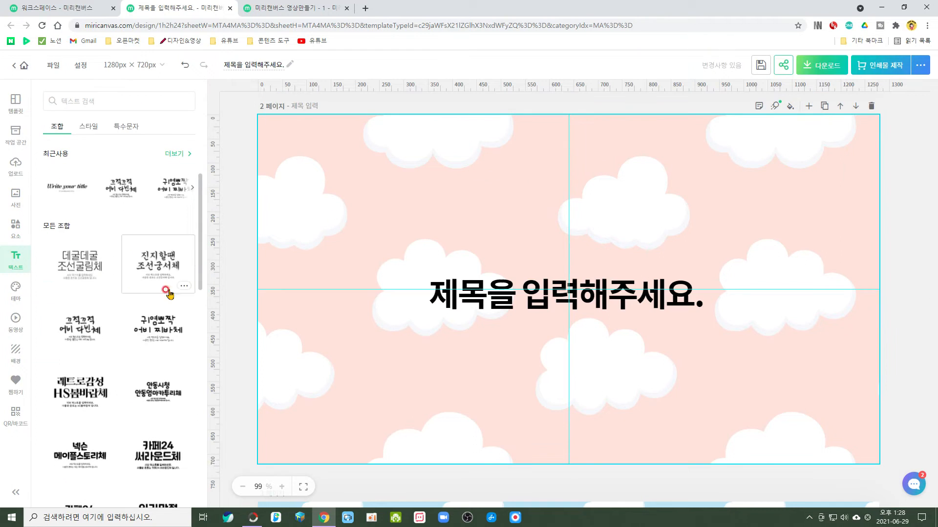
left_click(80, 454)
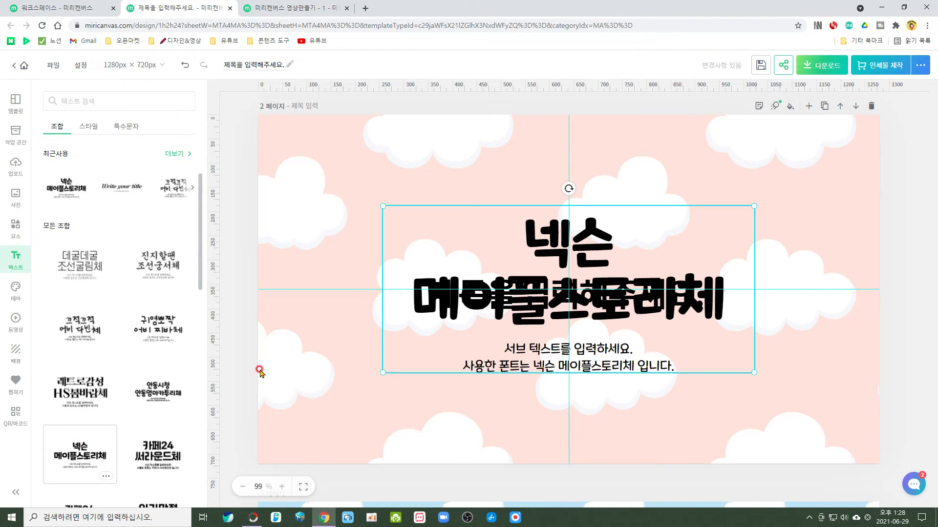
left_click_drag(605, 299, 490, 373)
left_click_drag(672, 292, 753, 177)
left_click_drag(574, 349, 590, 302)
left_click(452, 412)
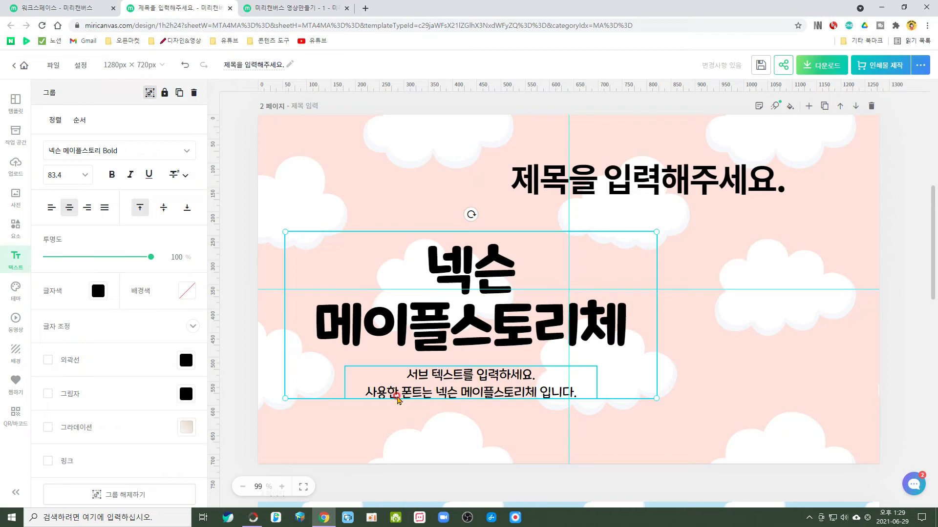
left_click(646, 197)
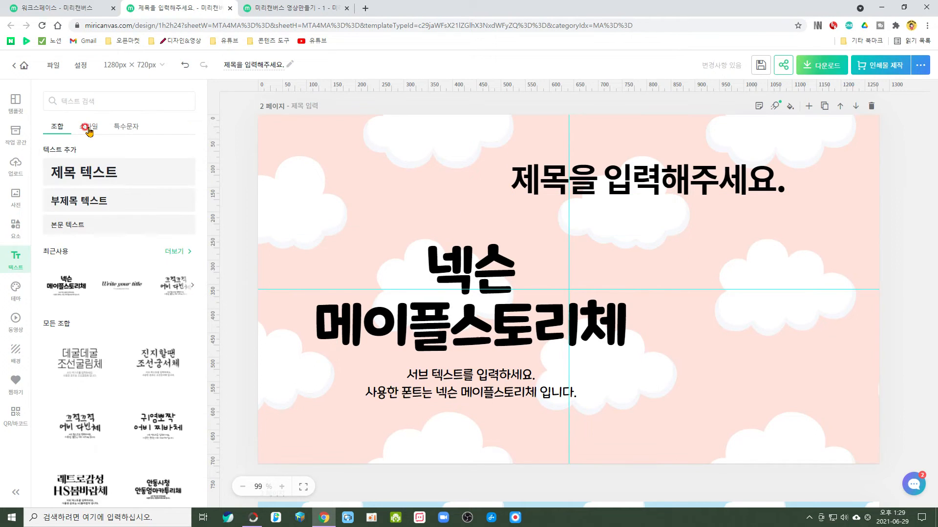
Add the 오페라는 무엇일까? text style to page 2 and move it to the page's lower left.
left_click(88, 128)
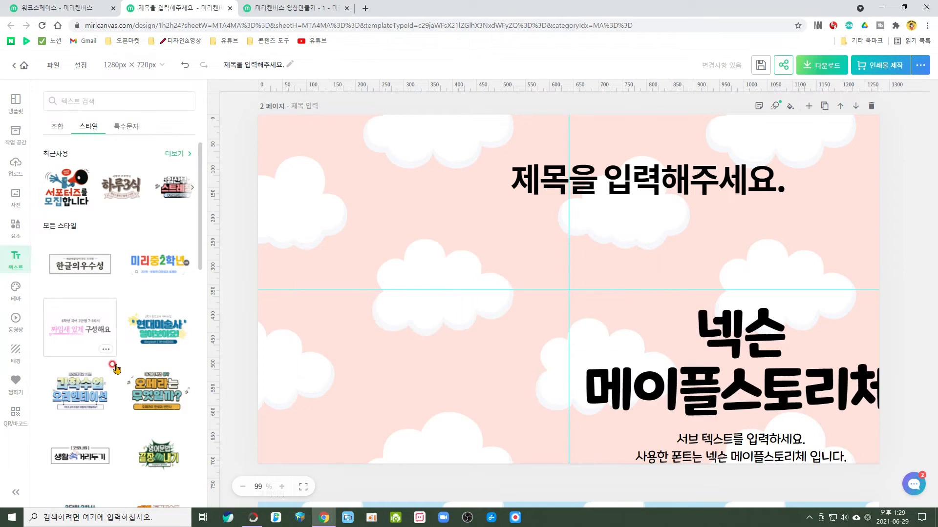
left_click(156, 391)
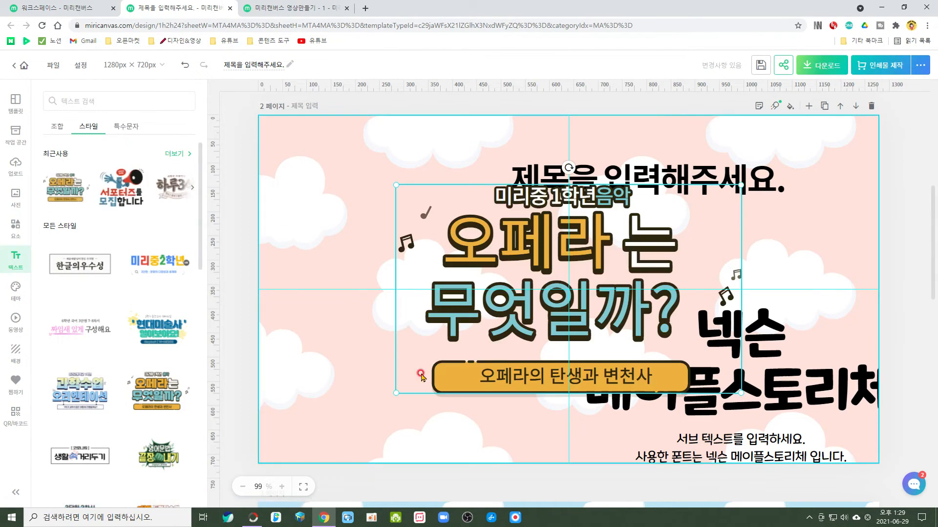
left_click_drag(542, 315, 405, 376)
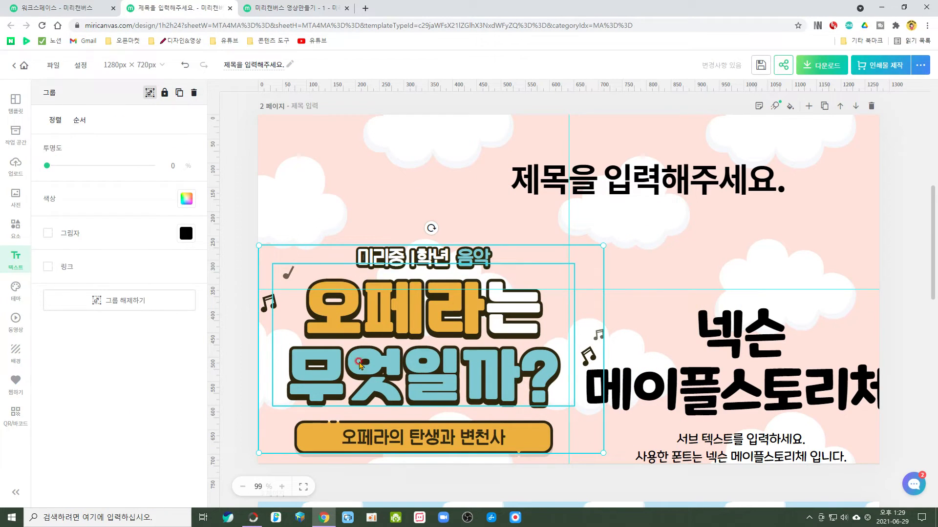
Select the main text inside the 오페라는 무엇일까? group and place the text cursor in it.
left_click(427, 300)
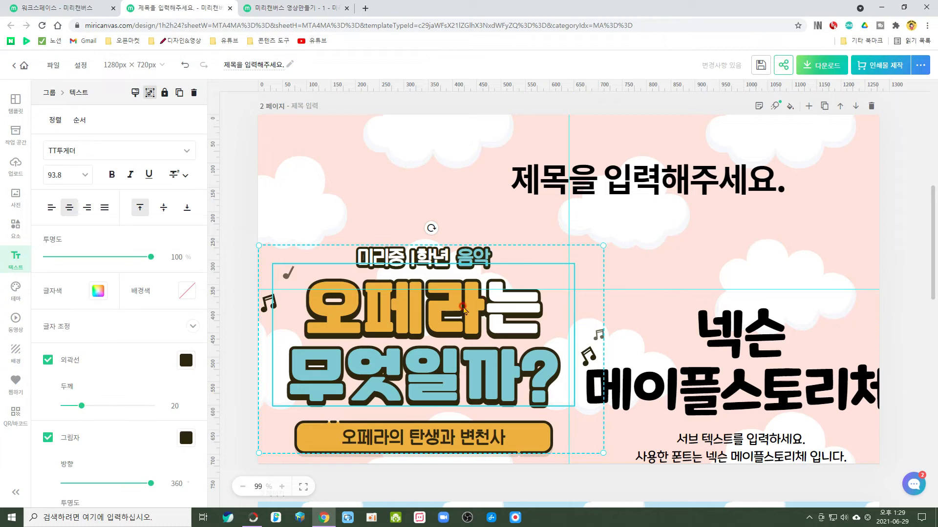
left_click(452, 306)
left_click(332, 303)
left_click(317, 302)
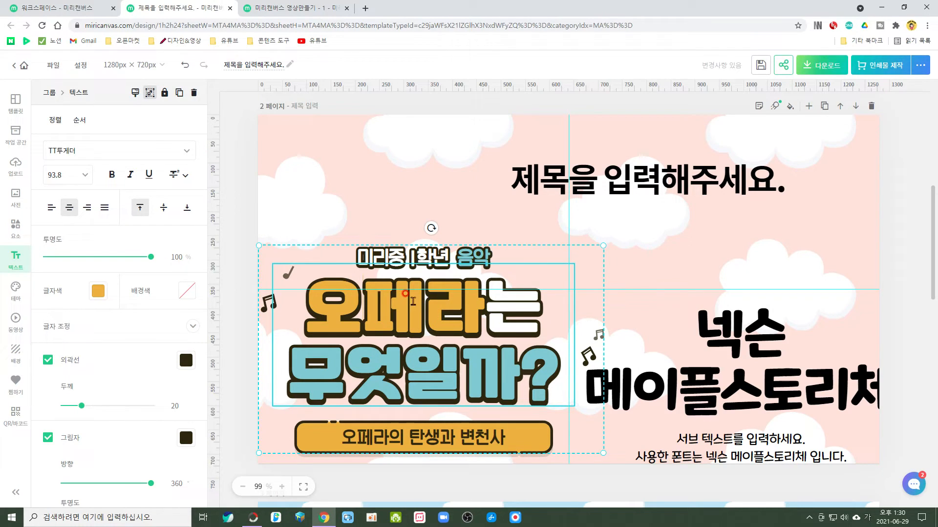
Delete the 오페라는 무엇일까? and 넥슨 메이플스토리체 text groups from page 2.
left_click(287, 259)
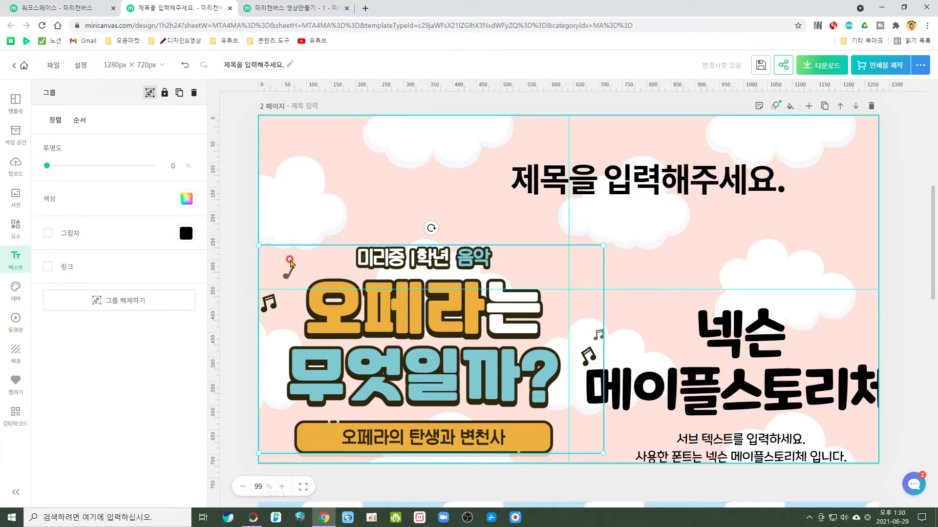
key("Delete")
left_click(753, 379)
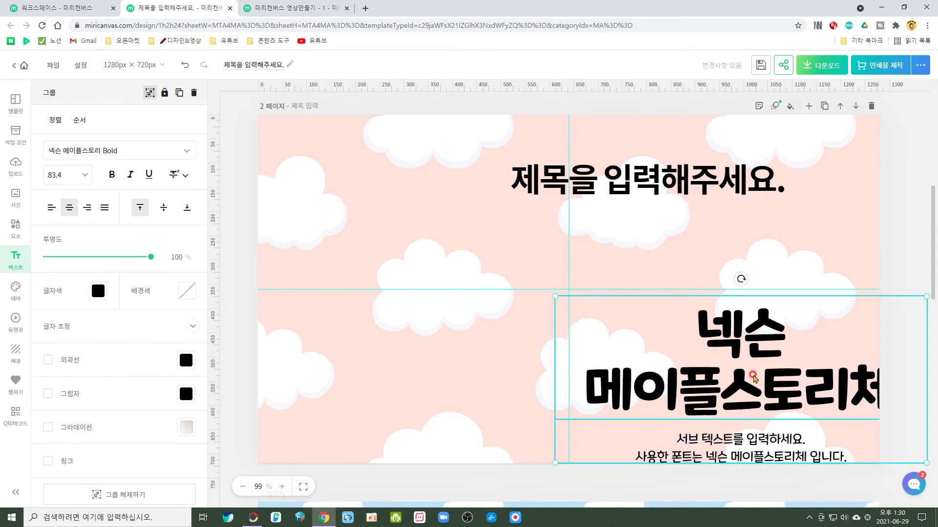
key("Delete")
Move the title text near page 2's centre and replace its wording with "여기에 글씨를 쓰시면 되요.".
left_click_drag(661, 185, 544, 283)
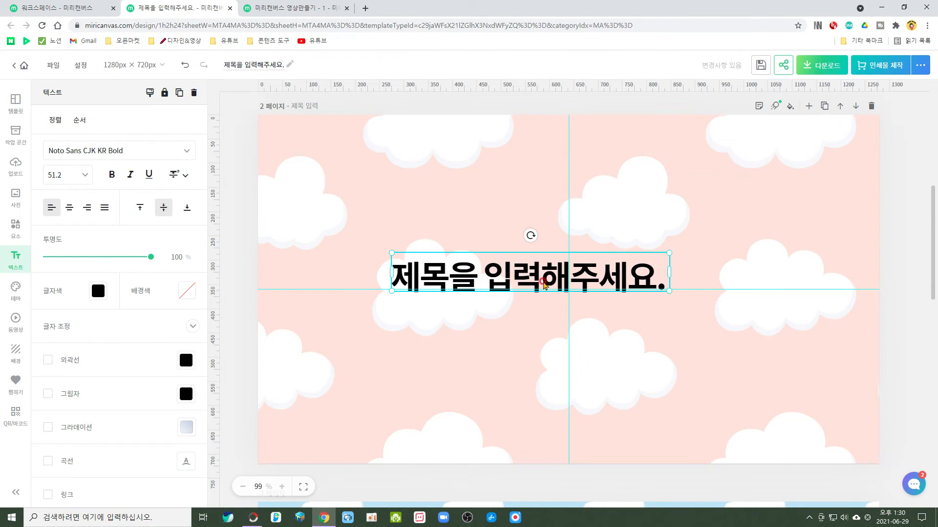
double_click(418, 288)
left_click(496, 349)
left_click(481, 283)
double_click(482, 282)
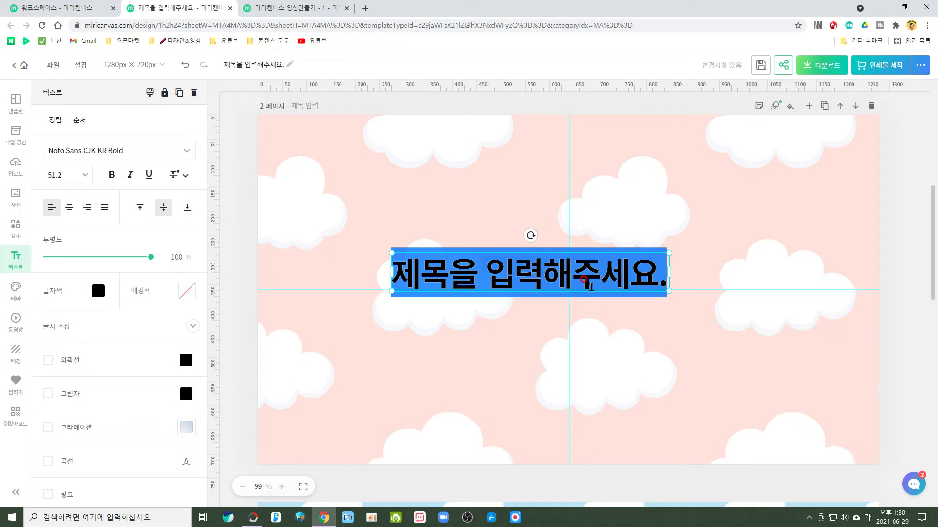
key("BackSpace")
type("여기에 글쓰")
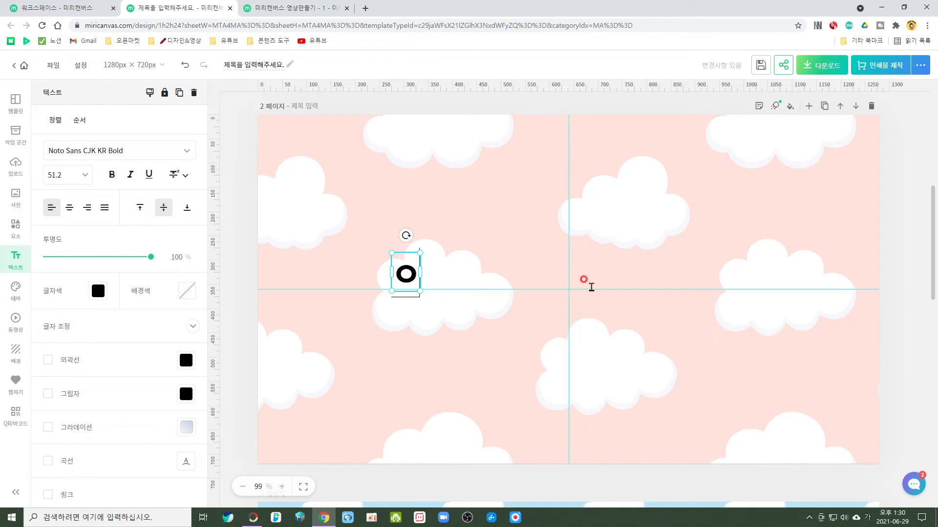
type("씨를 쓰시")
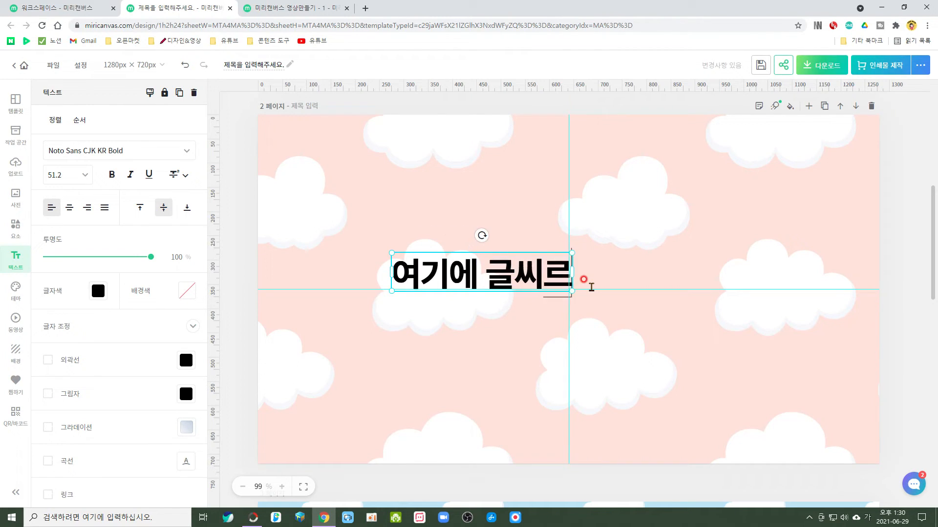
type("면 되요.")
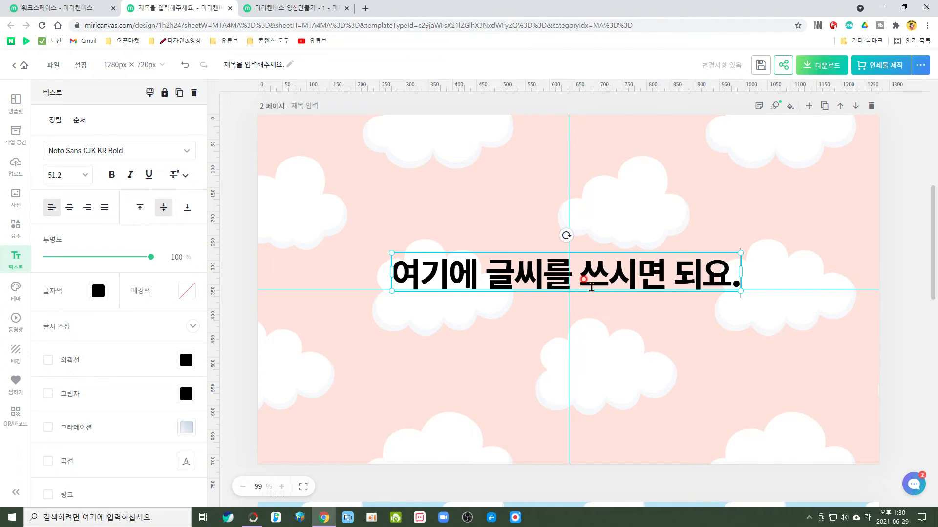
Add a second line reading "아랫줄로 넘어갑니다." to page 2's title text.
key("Return")
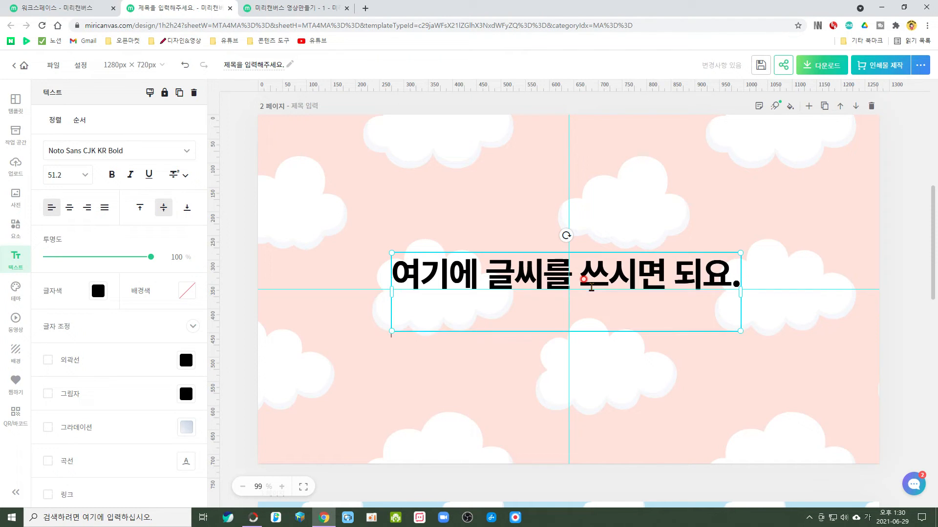
type("아랫줄")
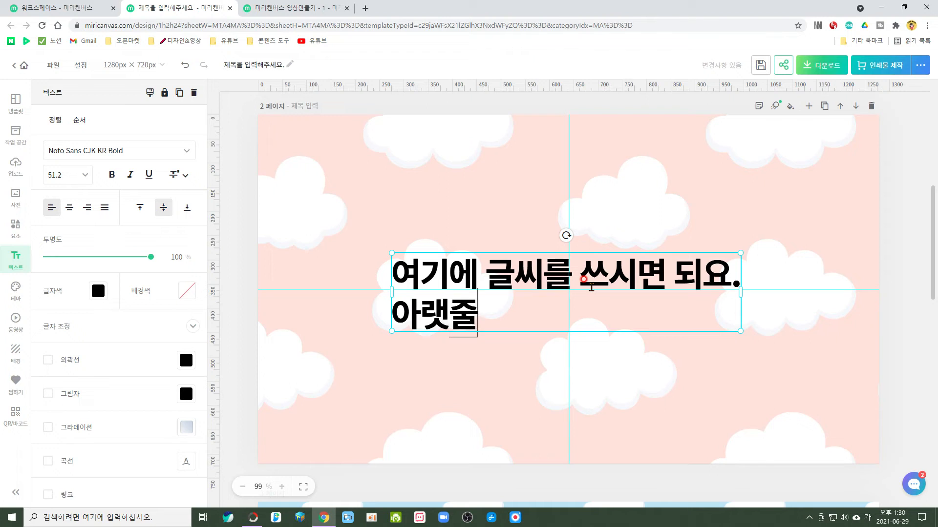
type("로 넘어갑니다.")
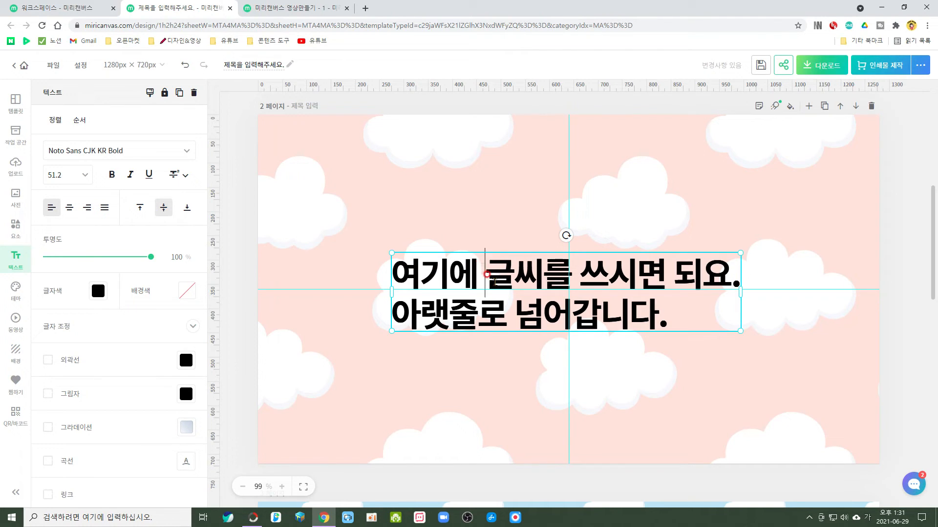
Break the title's first sentence into four lines reading 여기에, 글씨를, 쓰시면 and 되요.
key("Return")
left_click(486, 313)
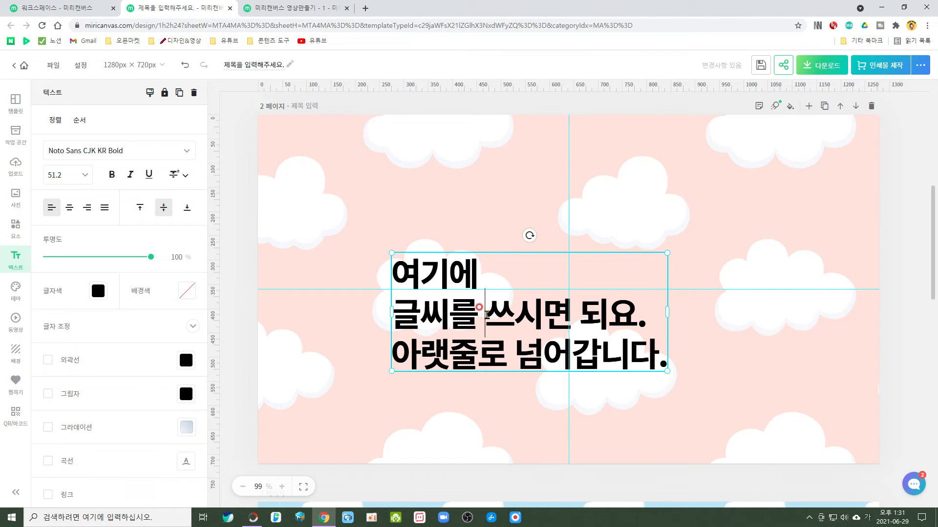
key("Return")
key("Return")
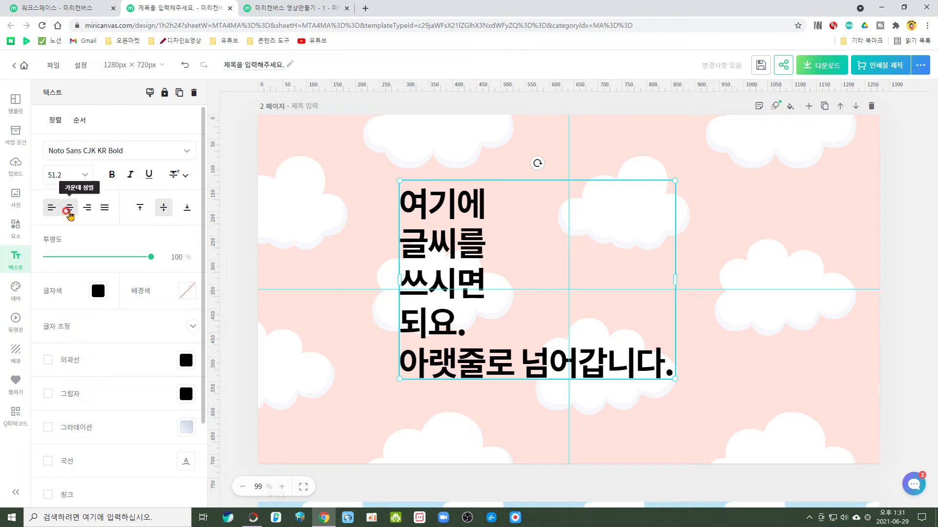
Change the title text's font to THE기다림EB.
left_click(187, 153)
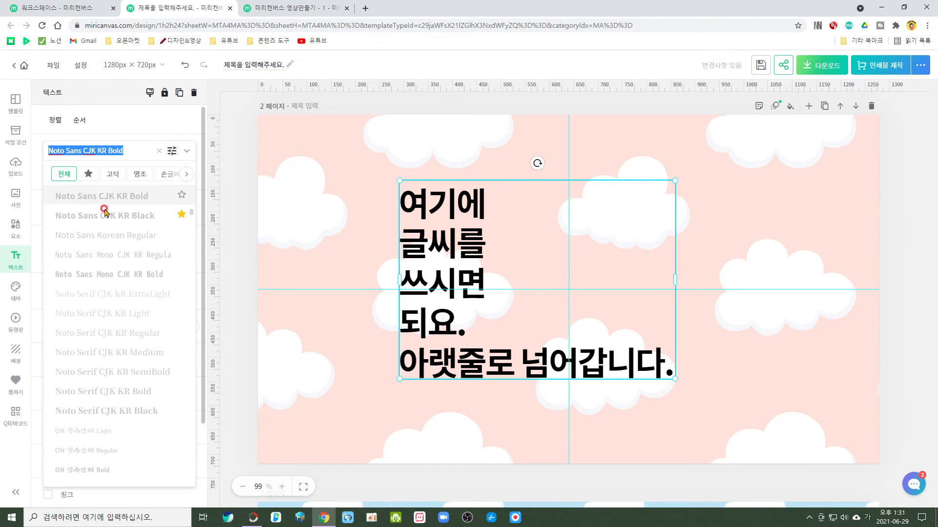
scroll(108, 313, "down", 10)
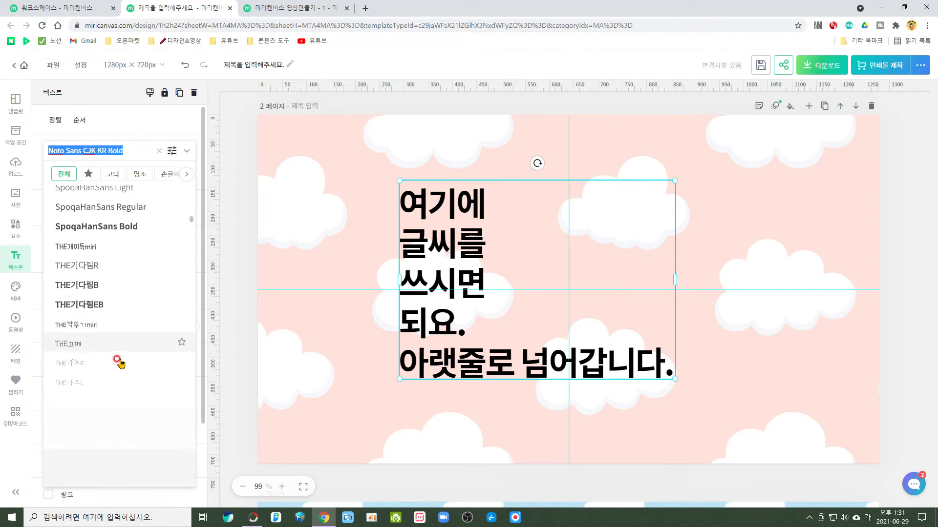
left_click(93, 304)
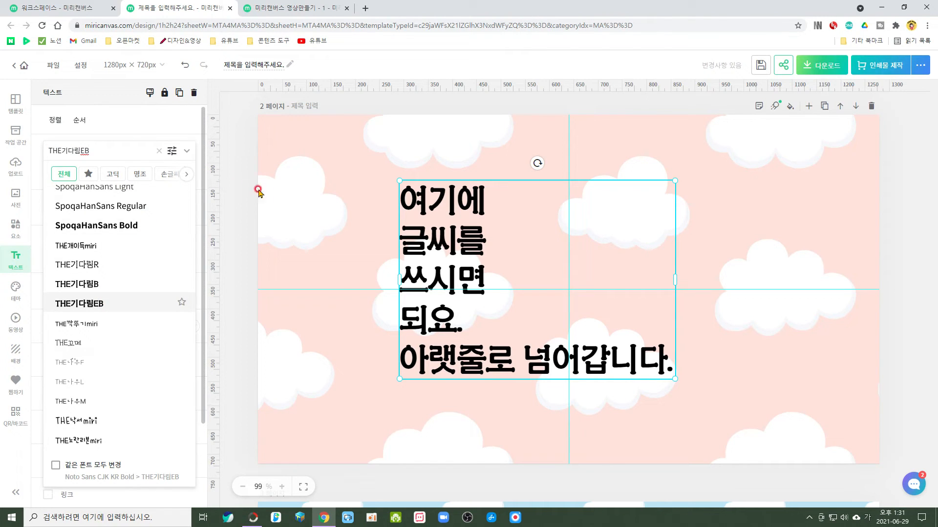
left_click(455, 270)
Try font size 72 on the title text and settle on size 60.
left_click(68, 175)
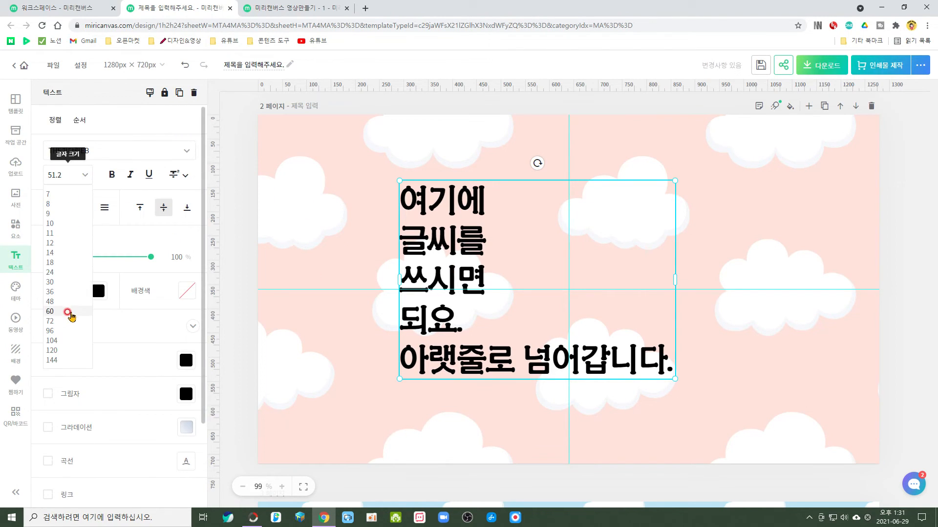
left_click(50, 321)
left_click(53, 212)
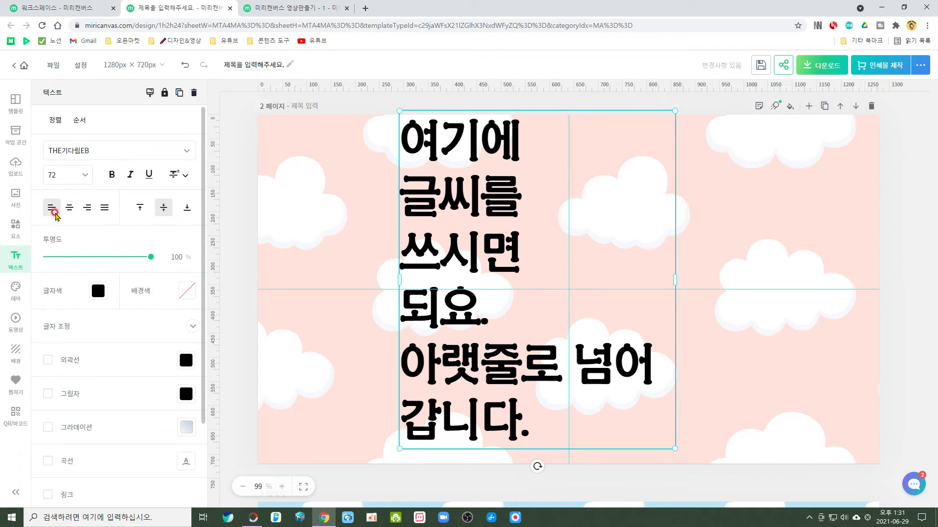
left_click(83, 174)
left_click(65, 239)
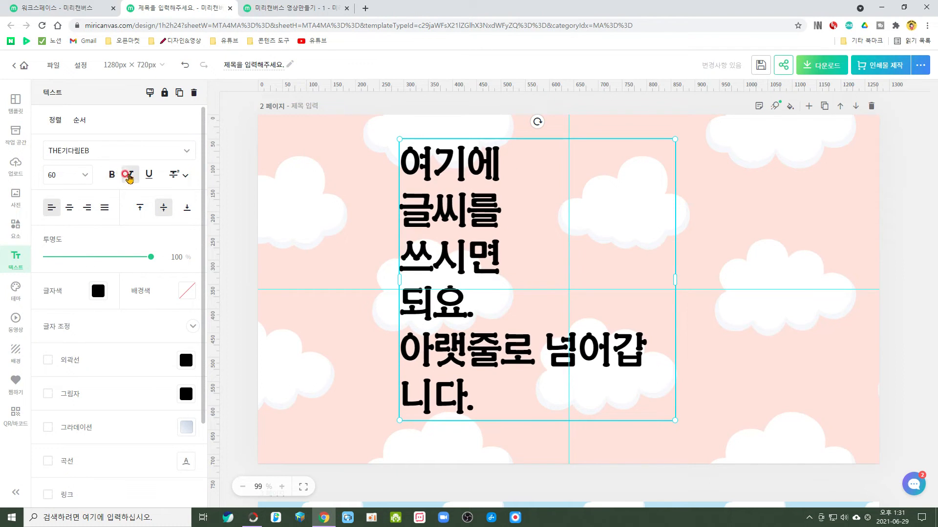
Try italic and underline formatting on the title text and remove both again.
left_click(130, 175)
left_click(150, 174)
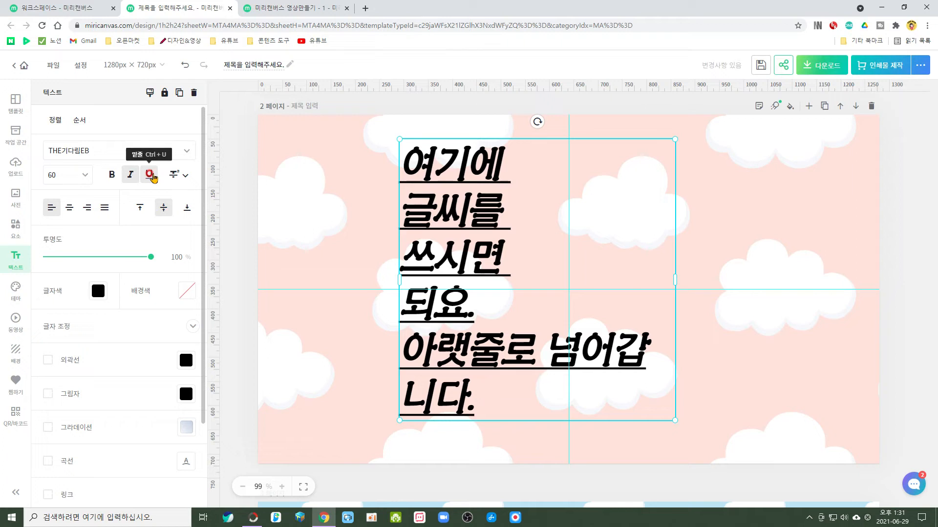
left_click(149, 175)
left_click(131, 174)
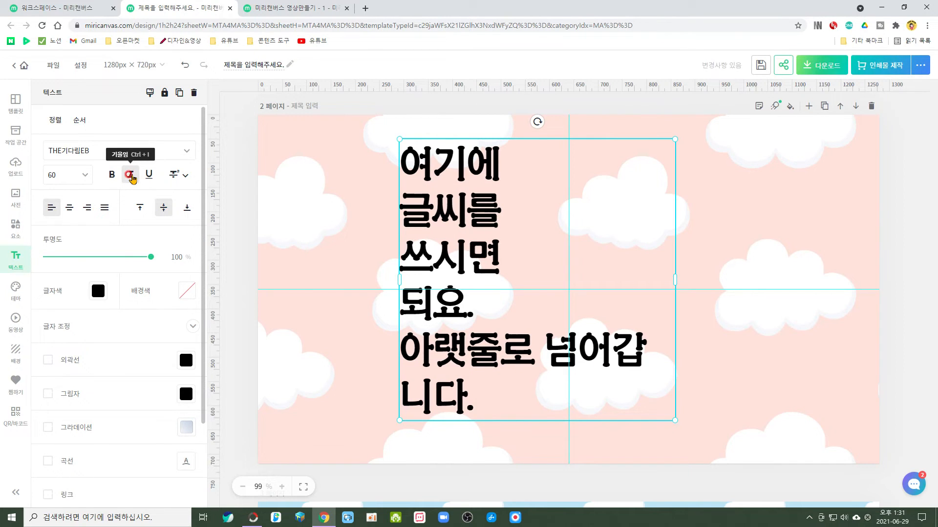
left_click(131, 174)
left_click(130, 175)
Try centre, right and justified alignment on the title text and return it to left alignment.
left_click(69, 208)
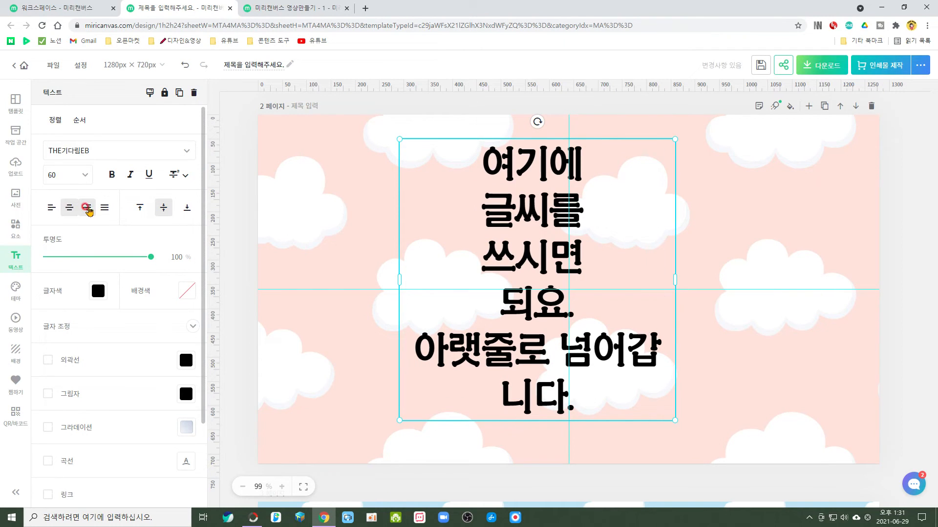
left_click(87, 208)
left_click(104, 208)
left_click(52, 207)
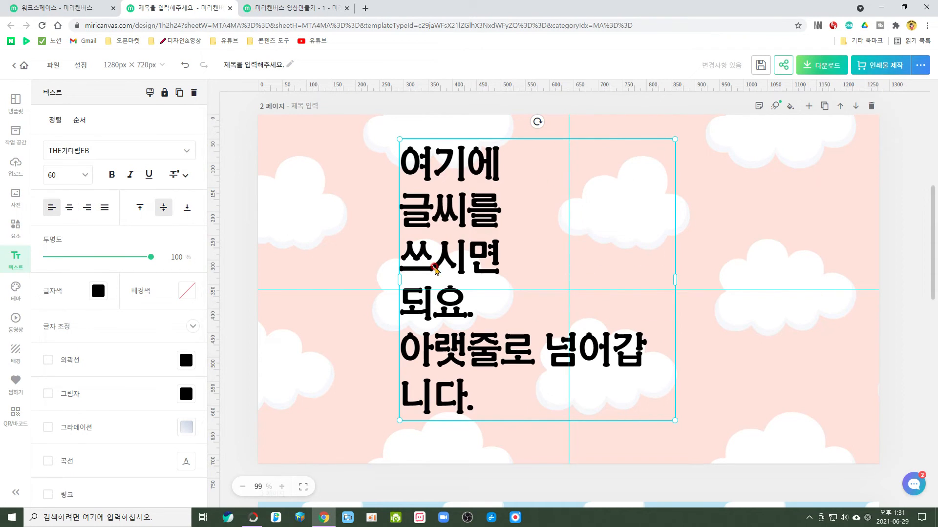
left_click(69, 209)
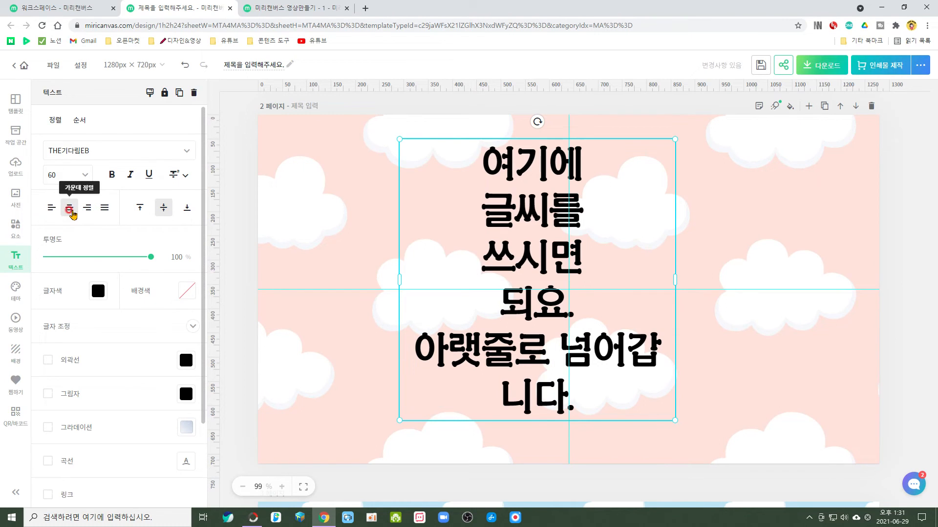
left_click(87, 209)
left_click(104, 209)
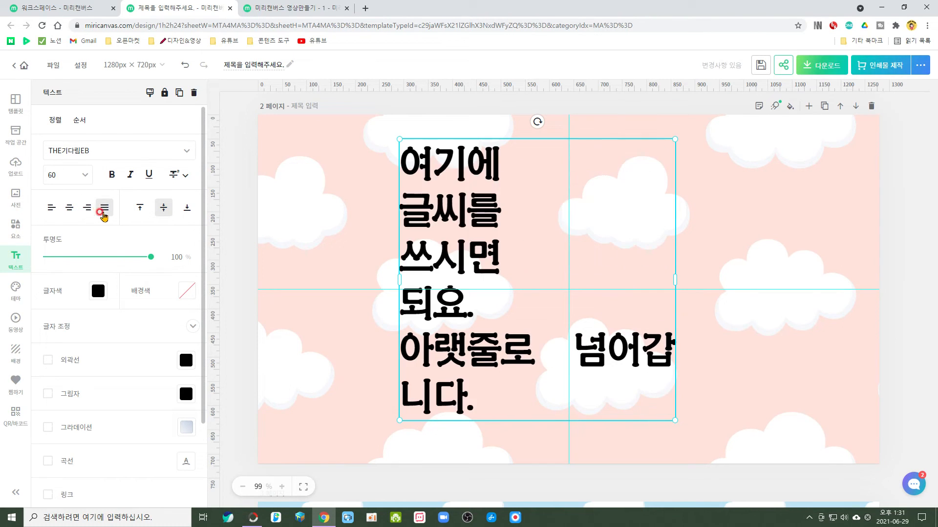
left_click(69, 209)
left_click(51, 209)
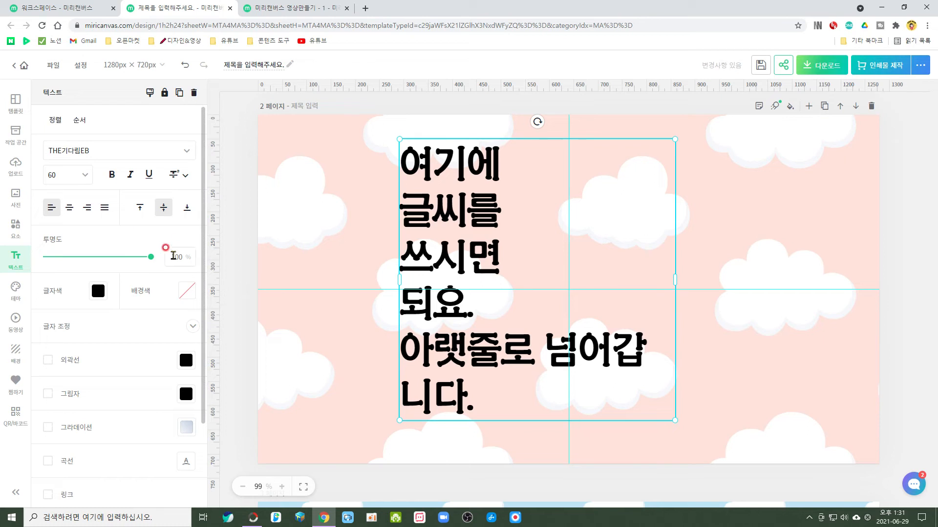
Lower the title text's opacity slightly and restore it to 100%.
mouse_move(152, 260)
left_mouse_down()
mouse_move(81, 256)
mouse_move(151, 258)
left_mouse_up()
double_click(177, 257)
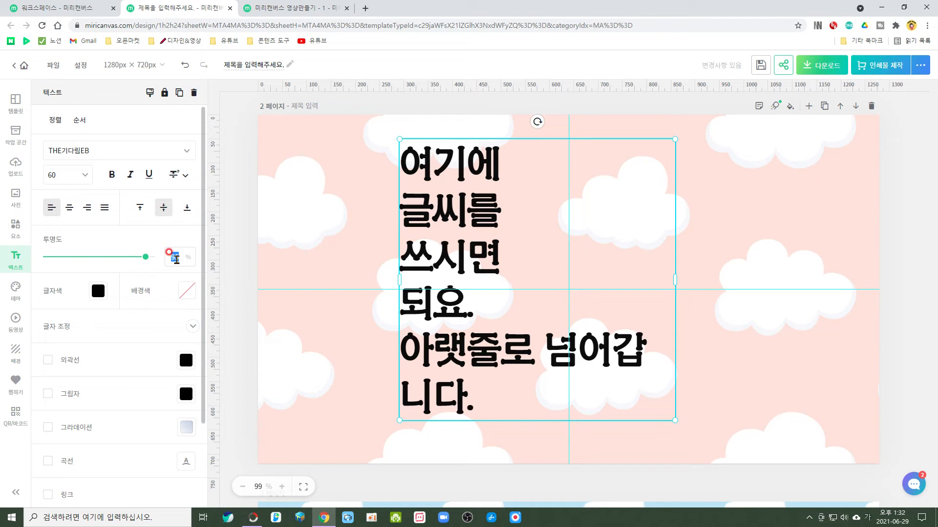
type("100")
key("Return")
Try coral #FD8A69 as the title text colour and settle on dark green from the default palette.
left_click(98, 292)
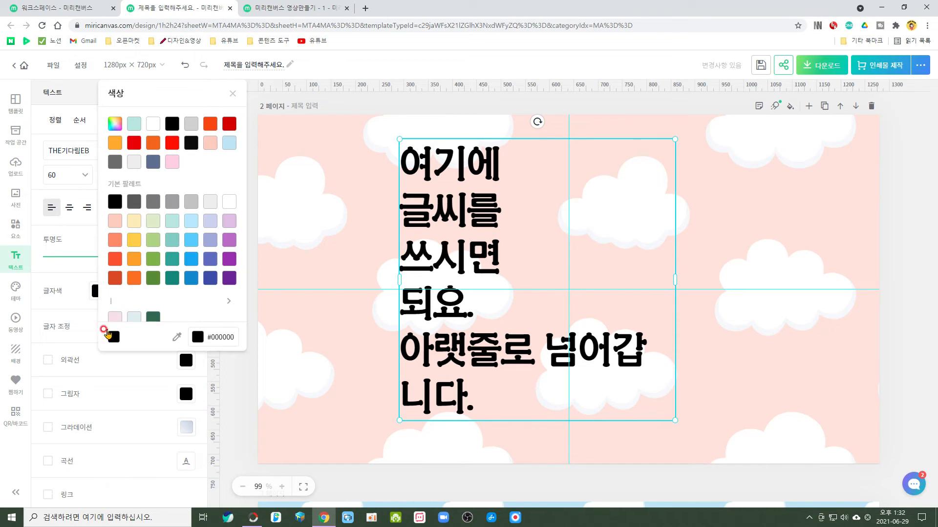
left_click(115, 240)
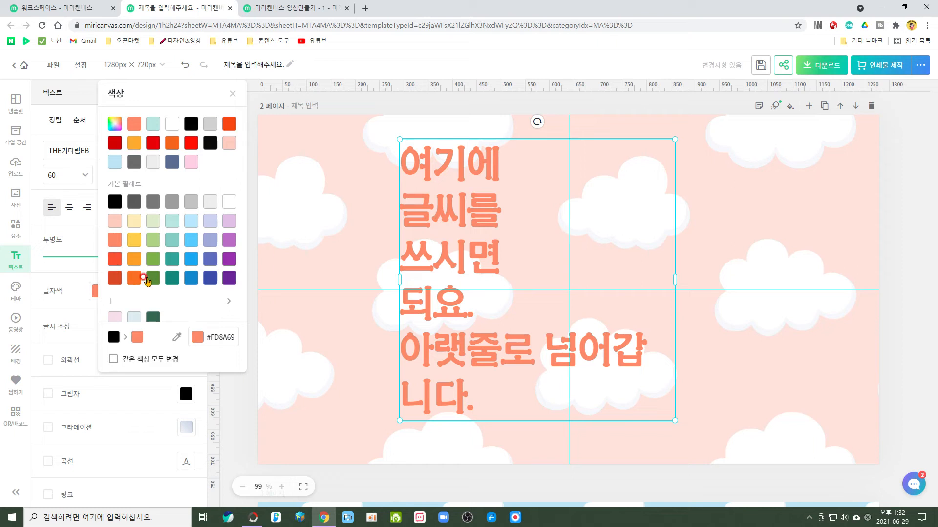
left_click(152, 277)
left_click(74, 297)
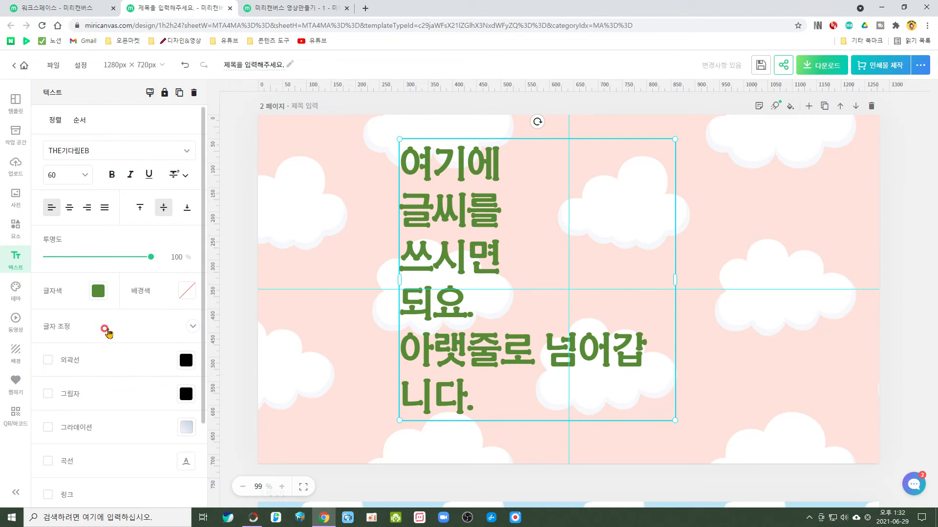
Set the title text's letter spacing to 27, line spacing to 1.23 and character width to 89%.
left_click(193, 327)
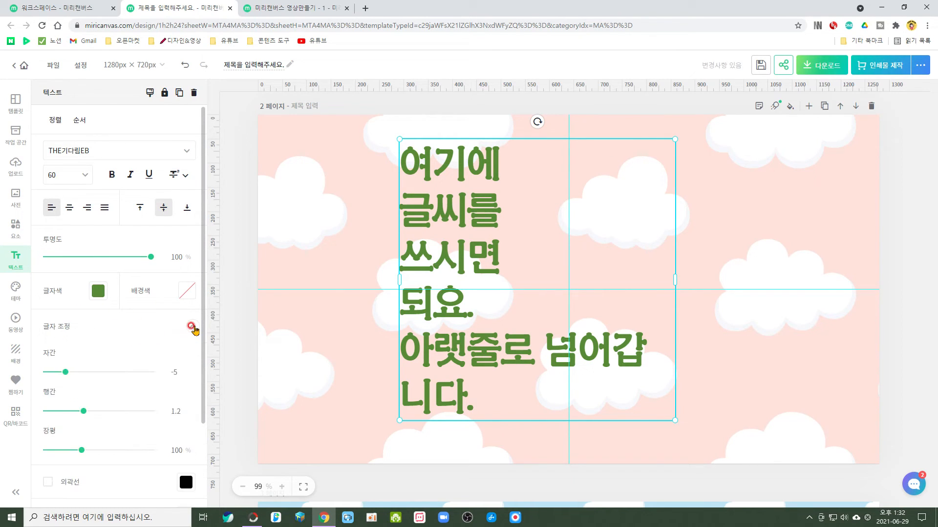
scroll(196, 332, "down", 3)
mouse_move(64, 226)
left_mouse_down()
mouse_move(99, 231)
mouse_move(81, 231)
left_mouse_up()
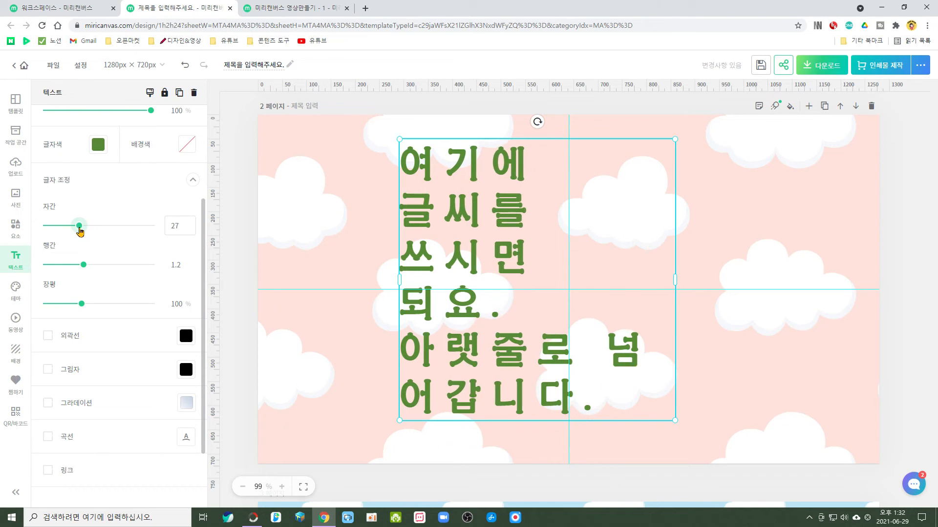
mouse_move(83, 265)
left_mouse_down()
mouse_move(103, 266)
mouse_move(84, 267)
left_mouse_up()
left_click_drag(82, 304, 120, 307)
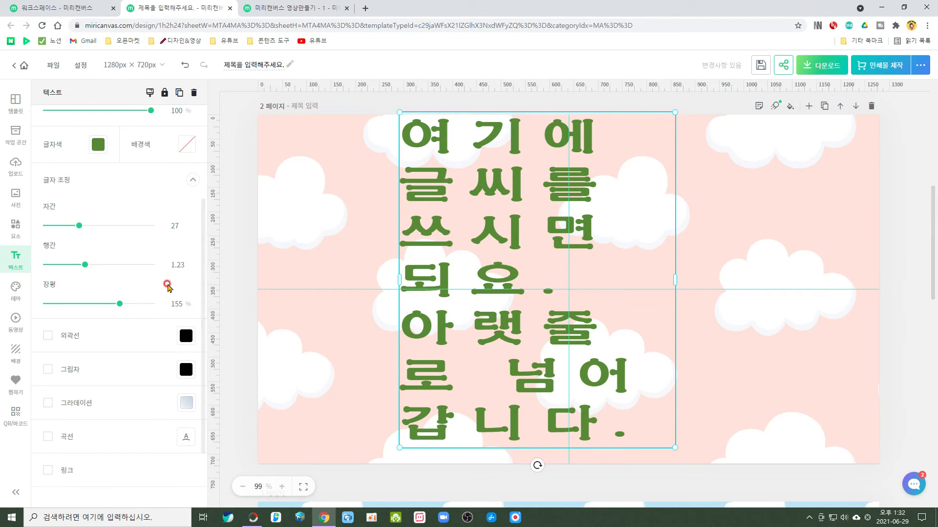
left_click_drag(120, 304, 74, 304)
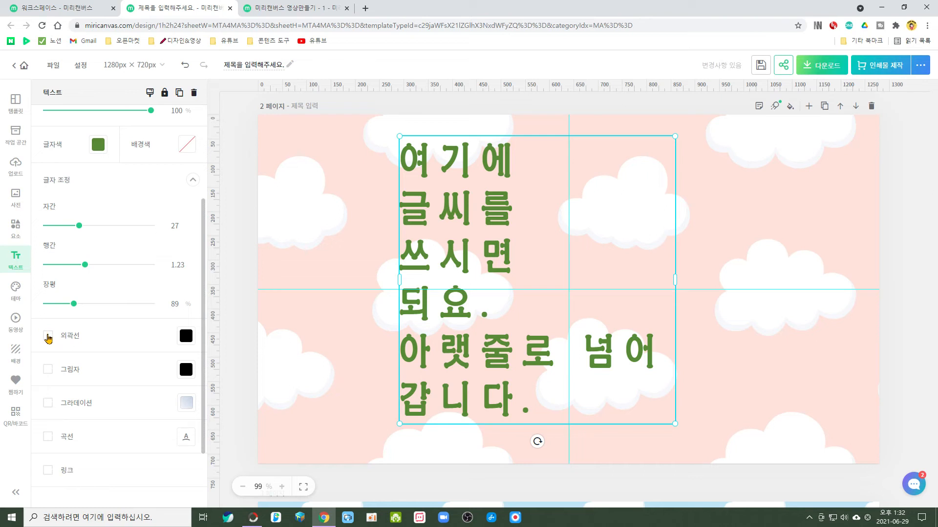
Add a black outline to the title text with thickness 15.
left_click(47, 336)
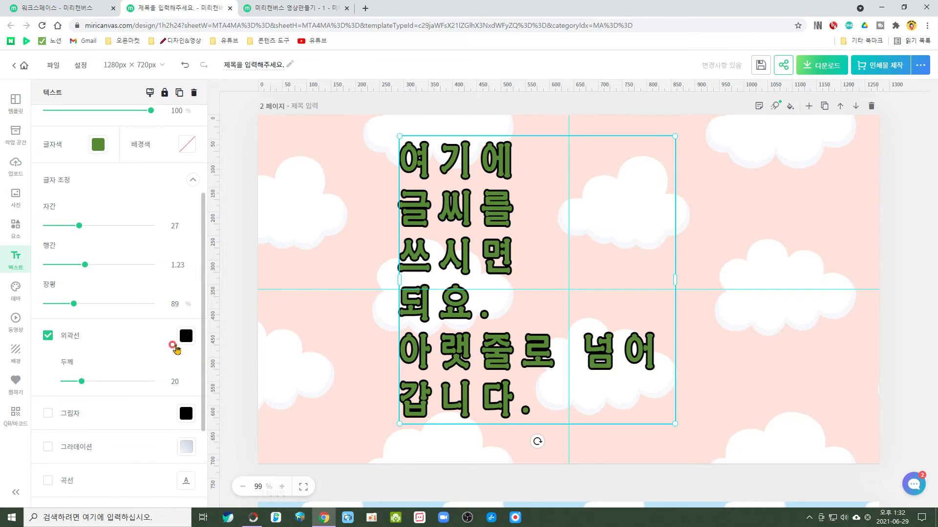
mouse_move(82, 381)
left_mouse_down()
mouse_move(124, 381)
mouse_move(77, 381)
left_mouse_up()
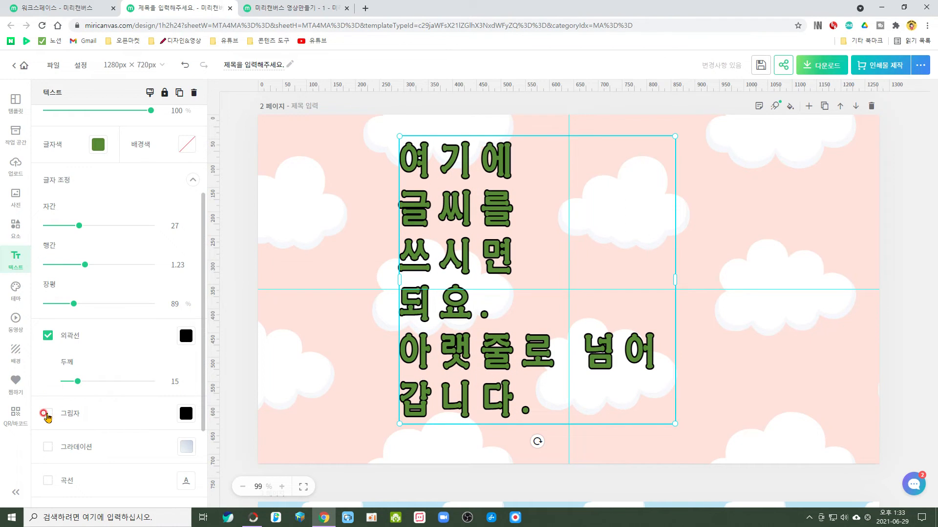
Add a black shadow to the title text with direction 317°, opacity 53%, distance 33 and blur 20.
left_click(47, 413)
scroll(413, 191, "down", 2)
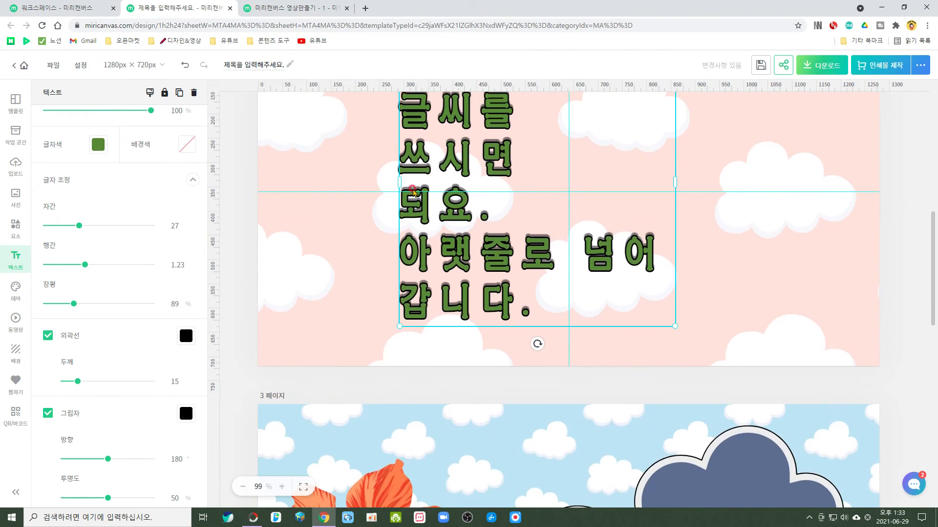
scroll(556, 215, "up", 2)
scroll(150, 293, "down", 3)
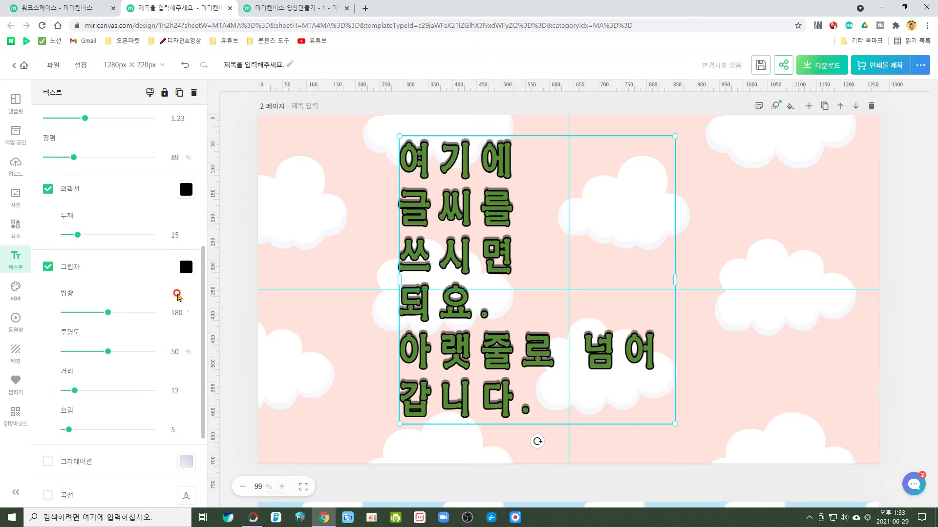
left_click_drag(106, 315, 110, 352)
mouse_move(75, 390)
left_mouse_down()
mouse_move(142, 391)
mouse_move(92, 392)
left_mouse_up()
mouse_move(69, 432)
left_mouse_down()
mouse_move(142, 433)
mouse_move(81, 434)
left_mouse_up()
Apply a gradient to the title text, try several presets, and choose coral to light blue with direction 248°.
scroll(123, 427, "down", 3)
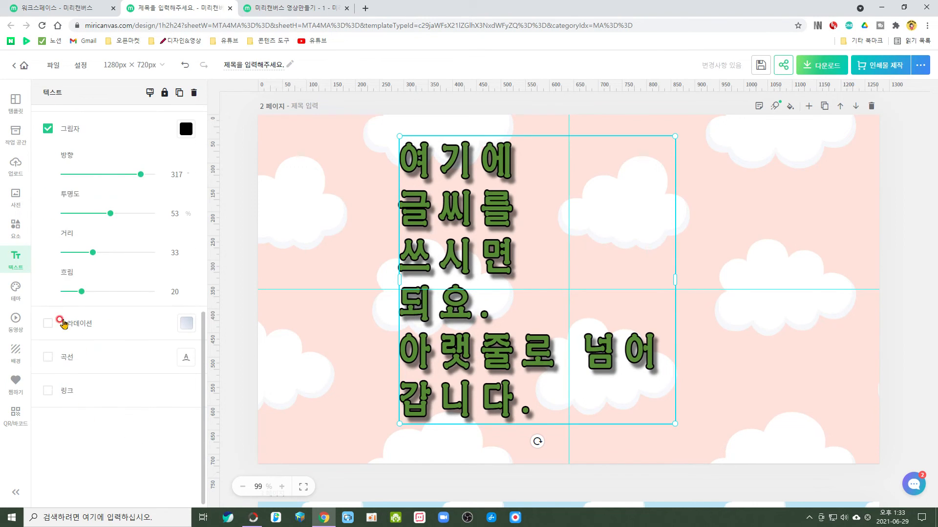
left_click(45, 322)
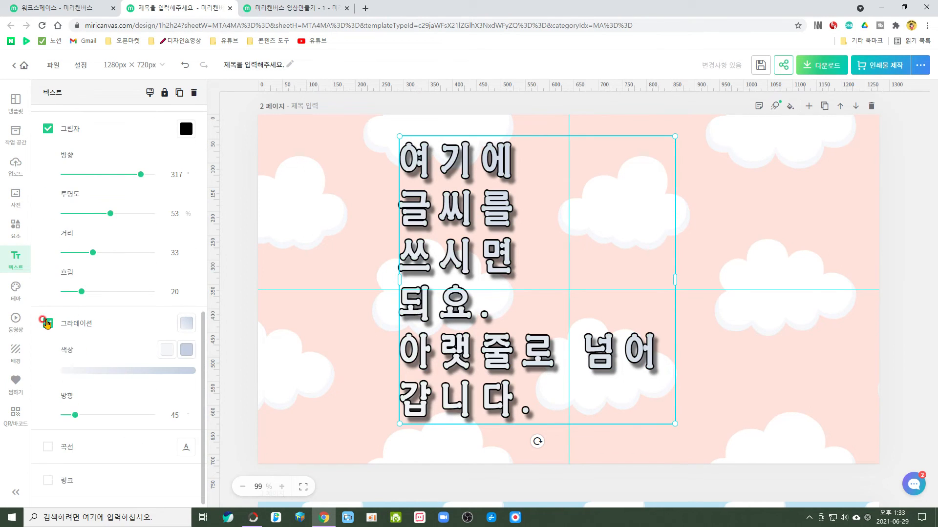
left_click(185, 325)
left_click(235, 339)
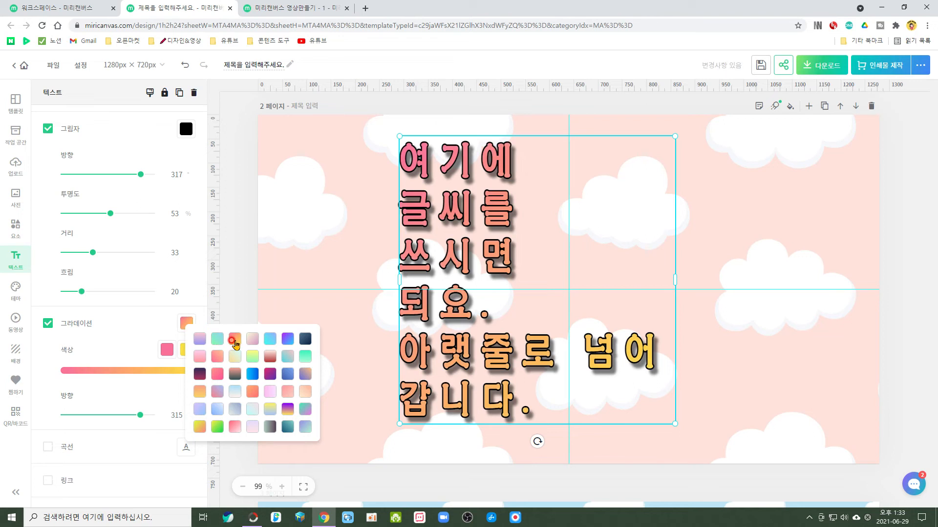
left_click(270, 375)
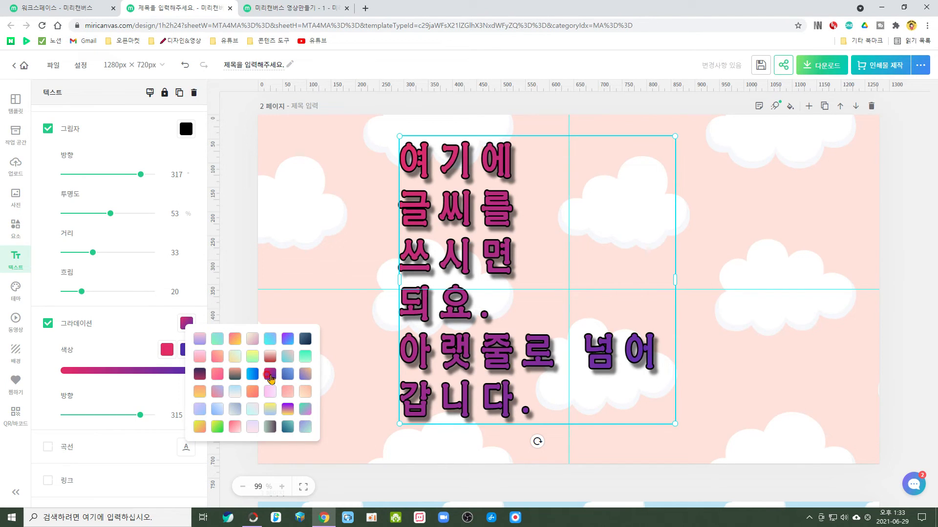
left_click(270, 392)
left_click(217, 392)
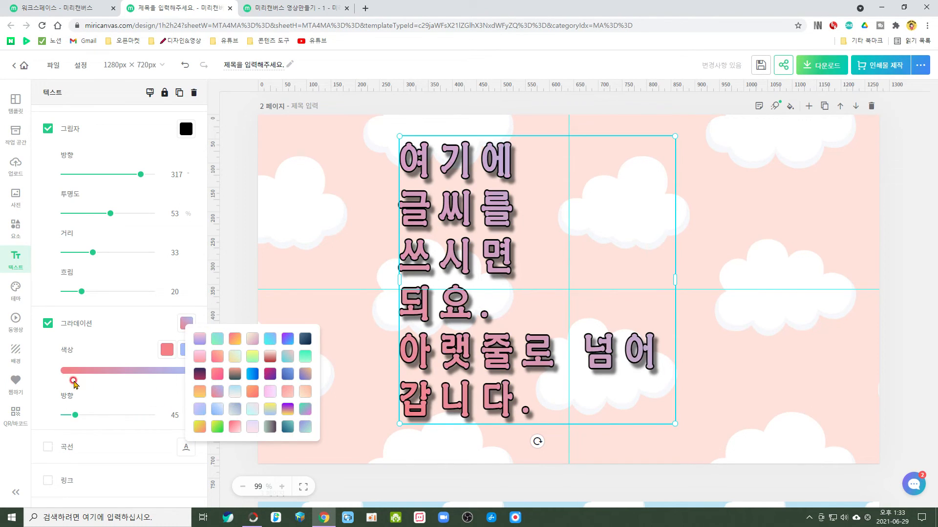
left_click_drag(76, 417, 125, 420)
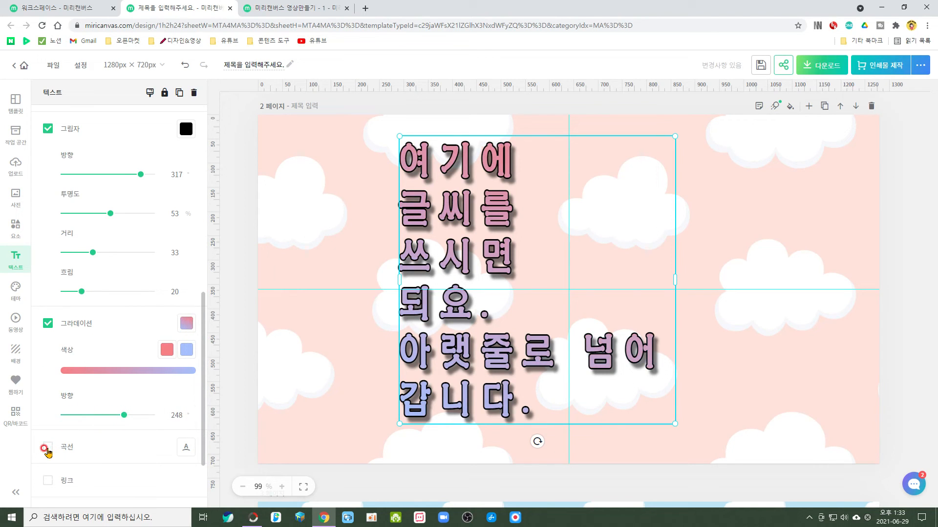
Try the curved text effect (곡선) on the title text and turn it off again.
left_click(47, 448)
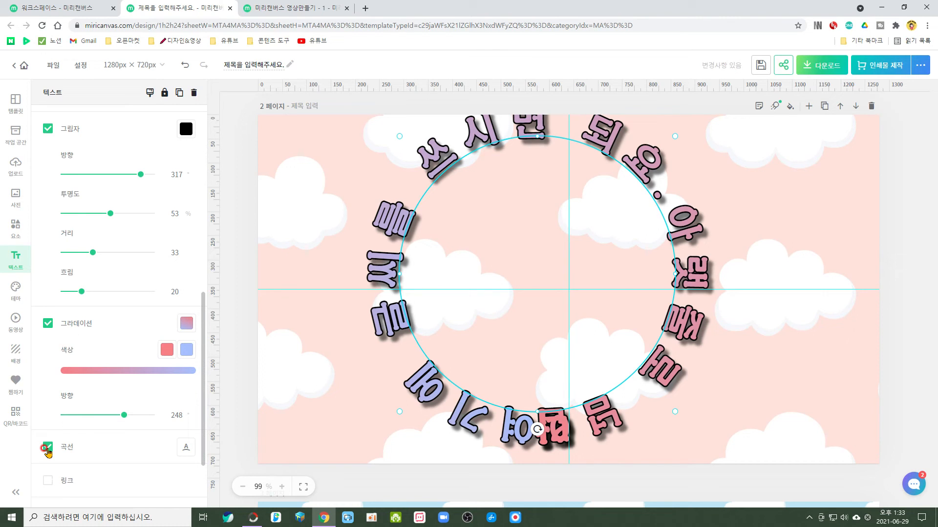
left_click(46, 449)
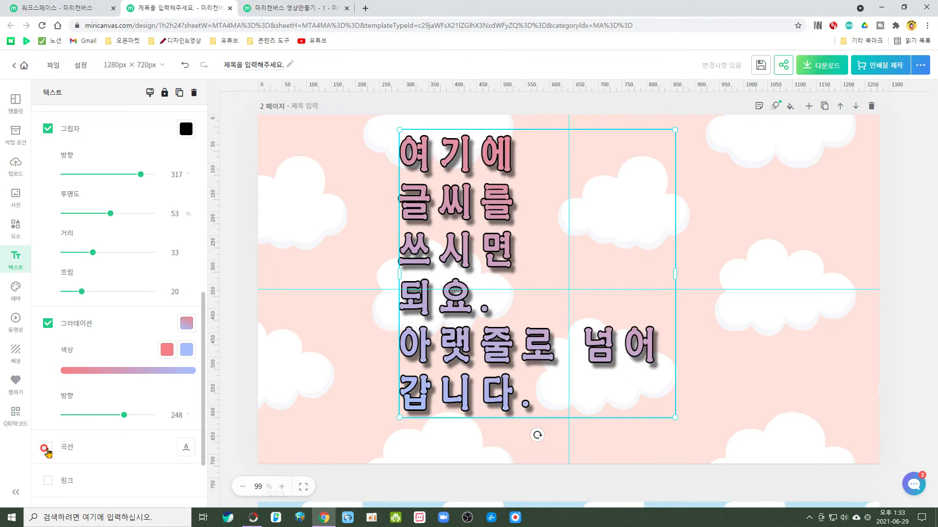
Preview the curved text effect (곡선) once more without keeping it, and move the title text to the left half of the page.
left_click(47, 448)
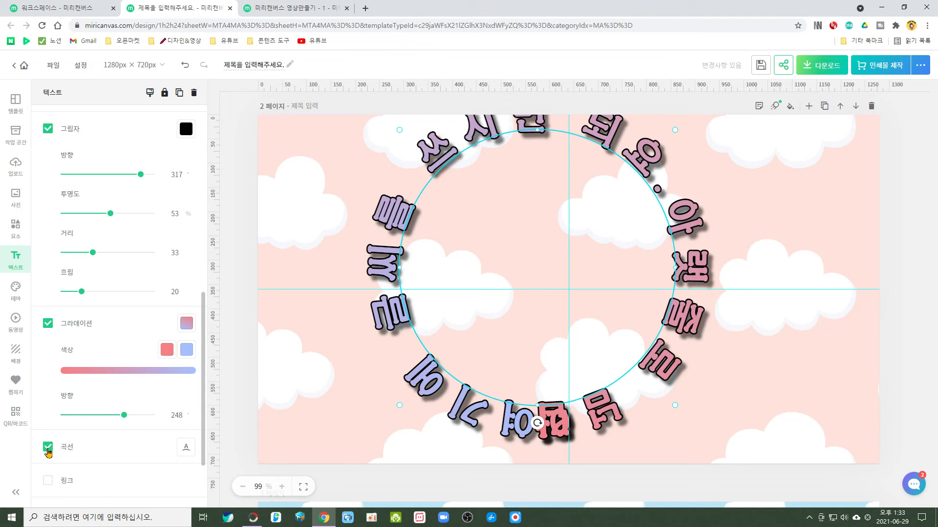
left_click(47, 449)
scroll(59, 428, "down", 2)
scroll(71, 361, "up", 5)
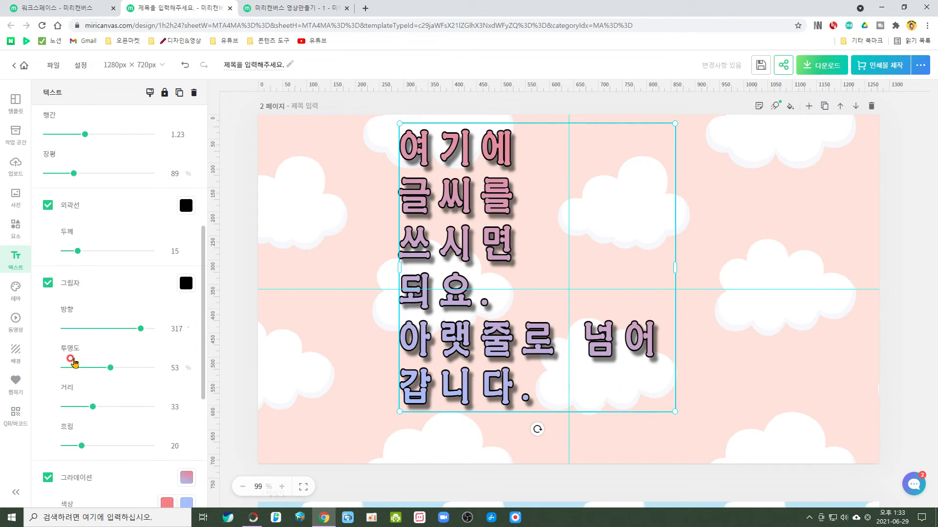
left_click_drag(488, 328, 381, 369)
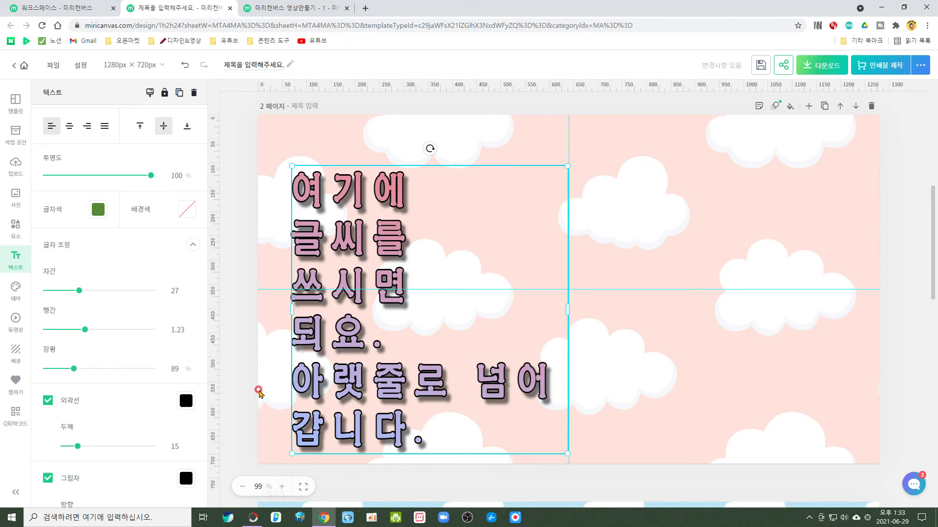
Search the photos for 봄 and insert a square photo of cherry blossoms against a blue sky.
left_click(16, 202)
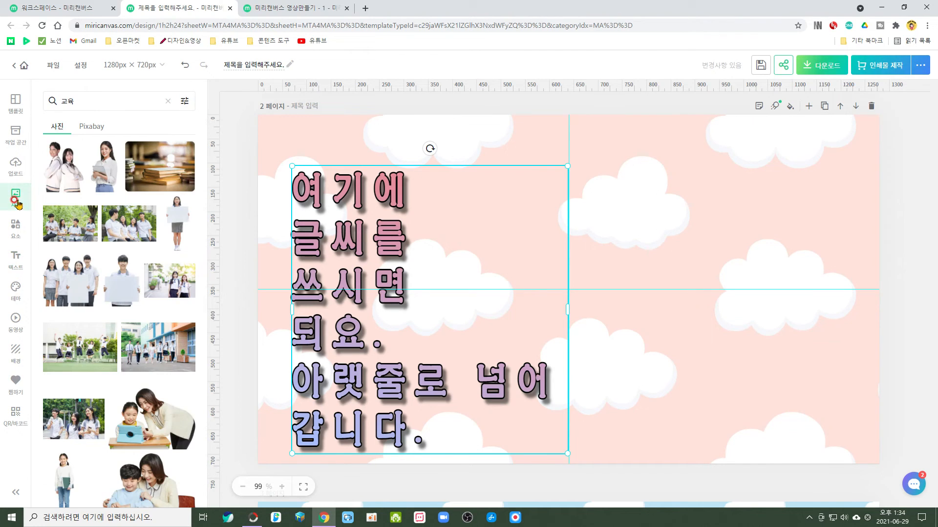
left_click(76, 97)
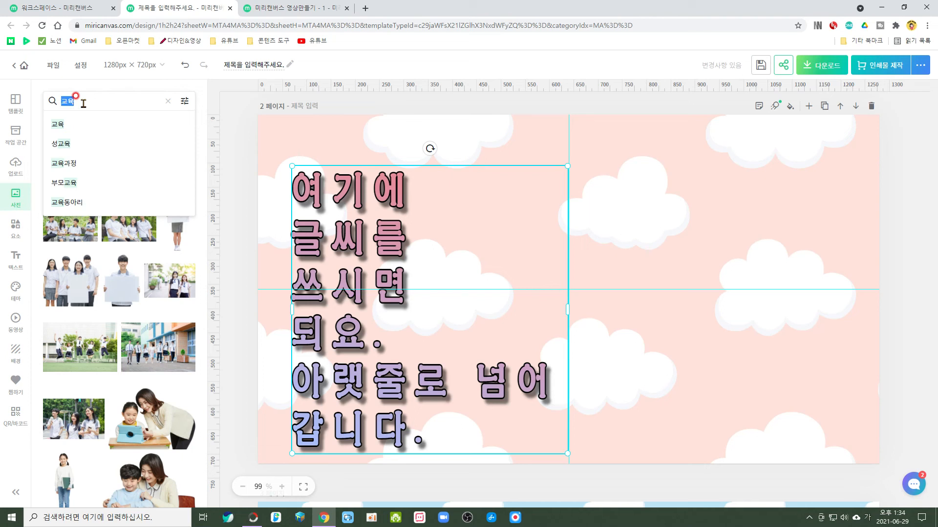
type("ㅂㅗㅁ")
key("Return")
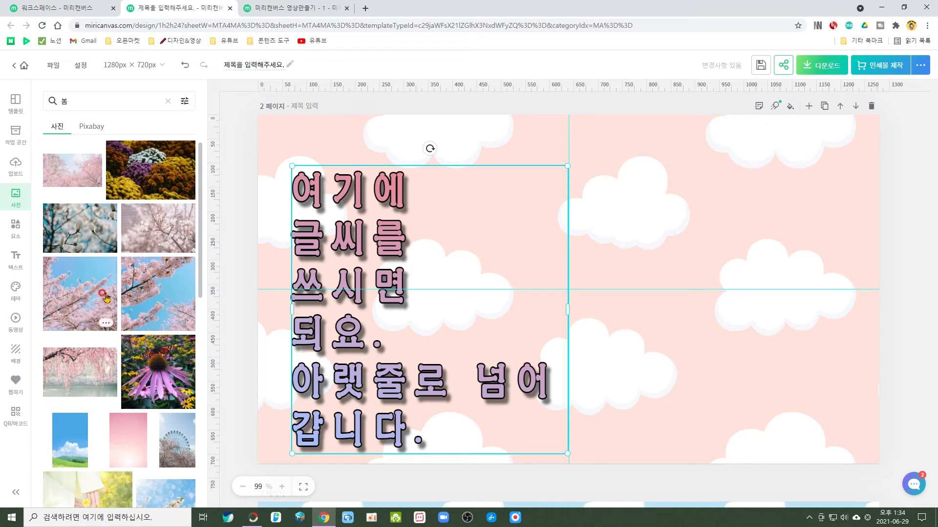
left_click(133, 293)
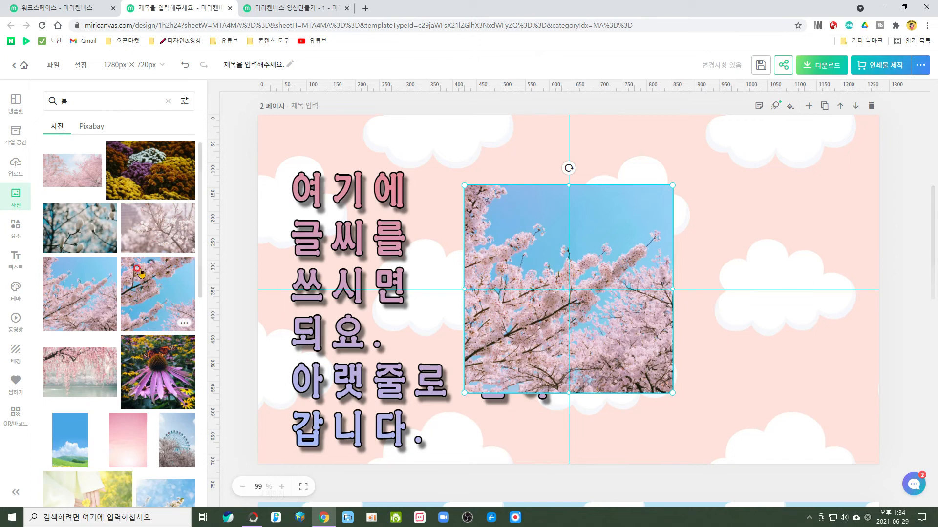
Move the cherry blossom photo to the right half of page 2, shrink it slightly and place it near the upper edge.
left_click_drag(638, 305, 719, 292)
left_click(752, 315)
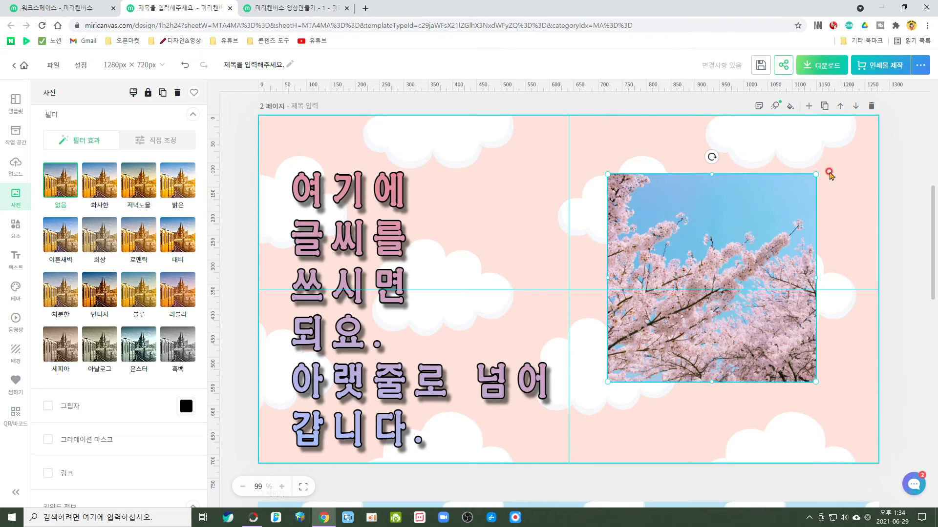
left_click_drag(605, 380, 648, 259)
left_click_drag(653, 155, 658, 178)
left_click_drag(636, 263, 696, 237)
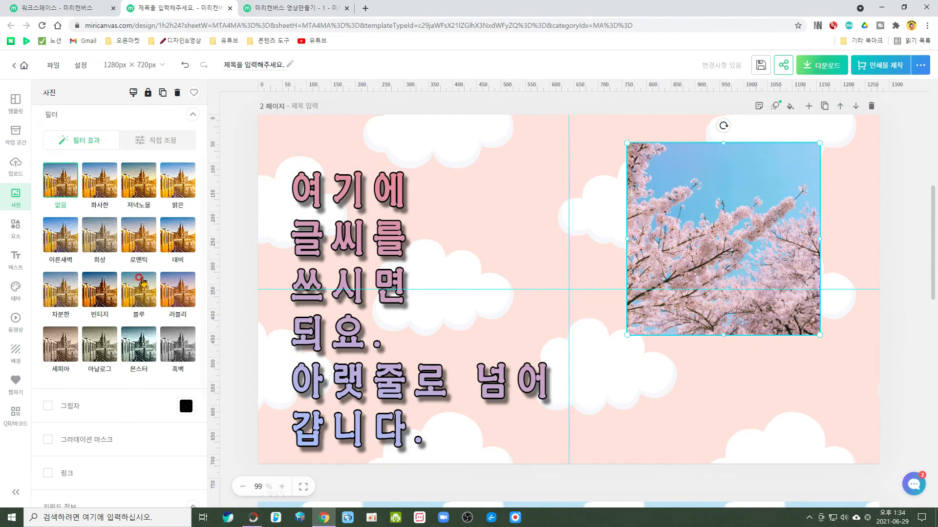
Try the shadow (그림자) and gradient mask (그라데이션 마스크) effects on the cherry blossom photo, turning each off again.
scroll(105, 295, "down", 2)
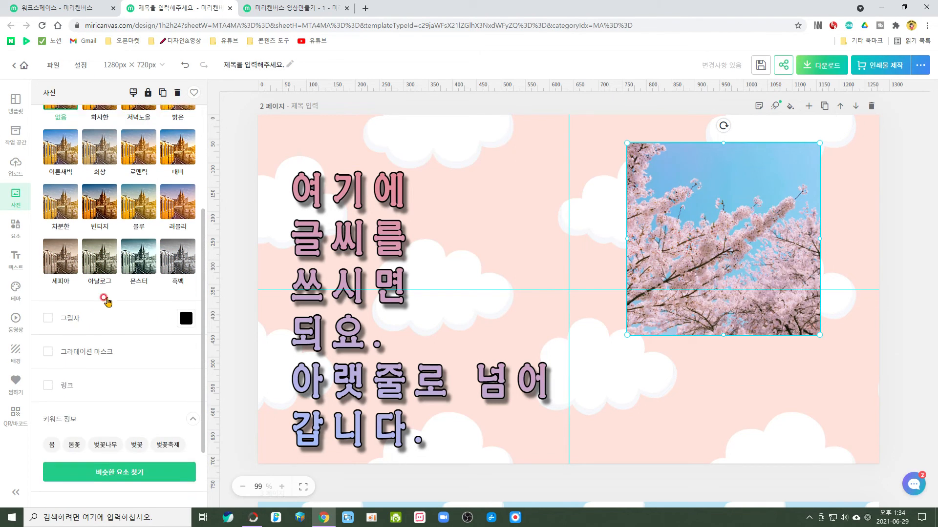
left_click(46, 310)
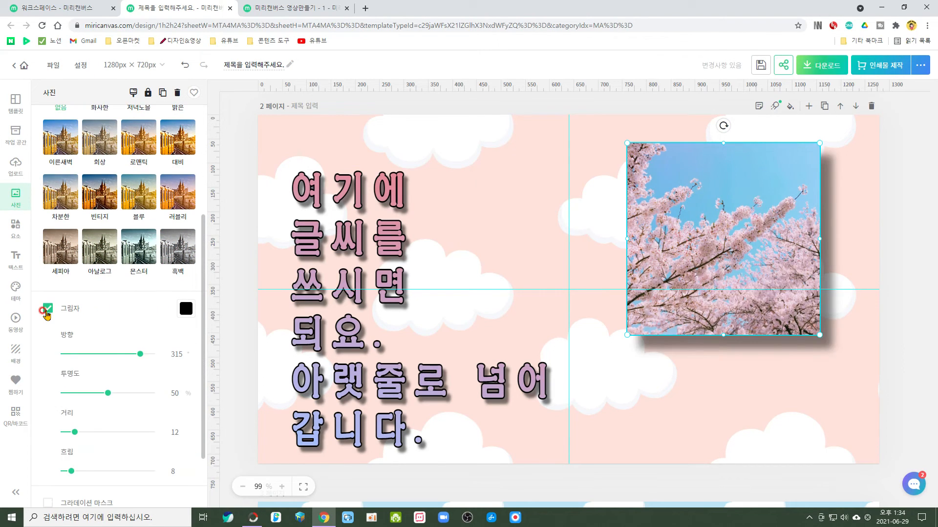
left_click(47, 309)
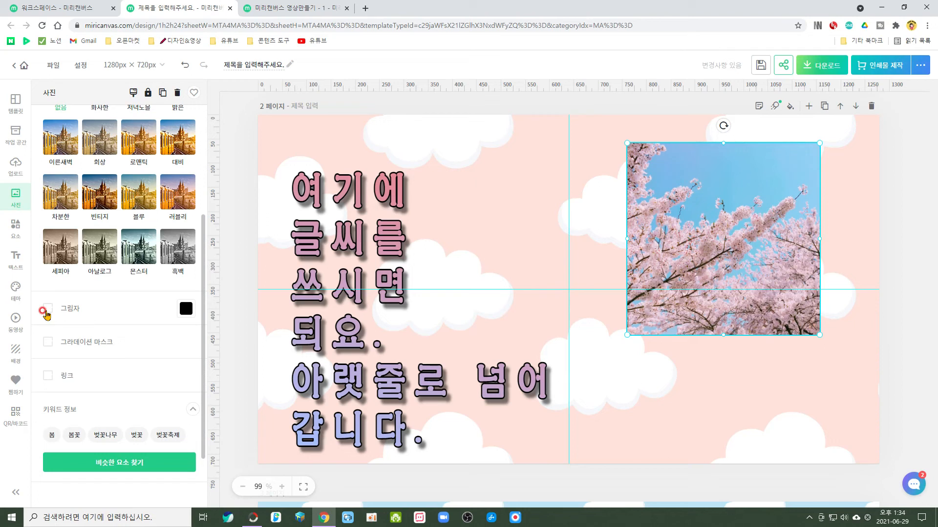
left_click(48, 343)
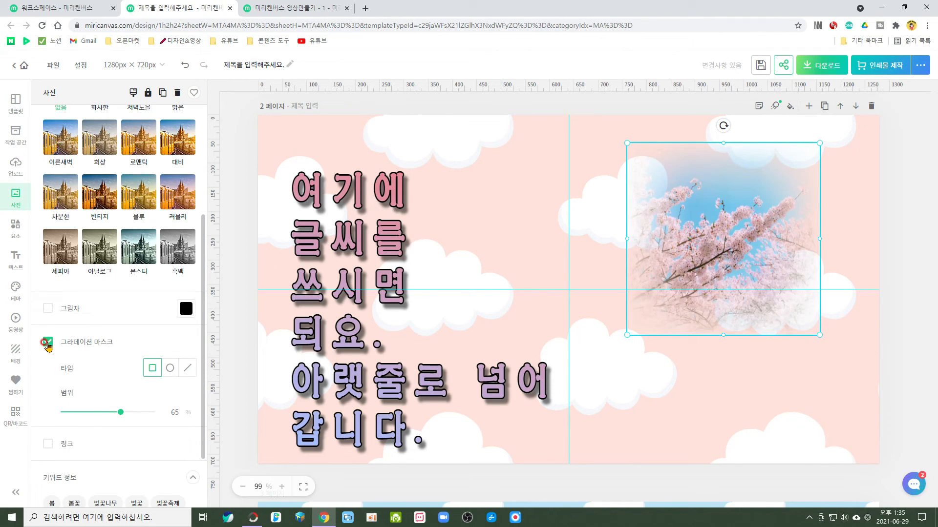
left_click(47, 343)
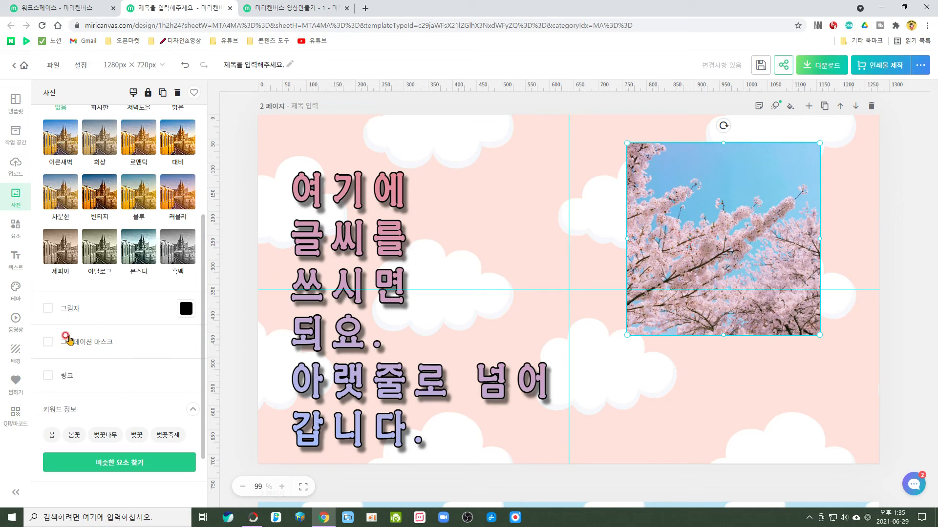
Find photos similar to the cherry blossom picture and place a reduced pink carnation in the lower-right corner of the page.
scroll(118, 344, "down", 2)
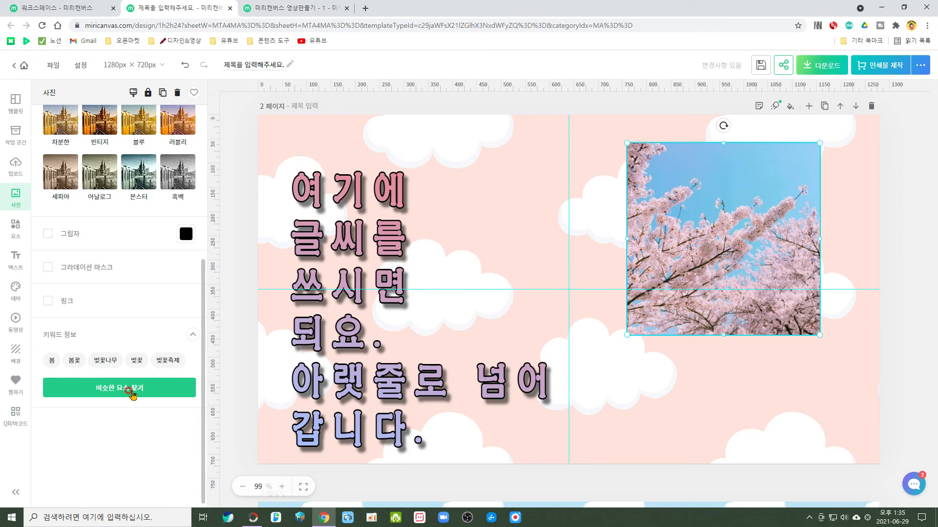
left_click(132, 391)
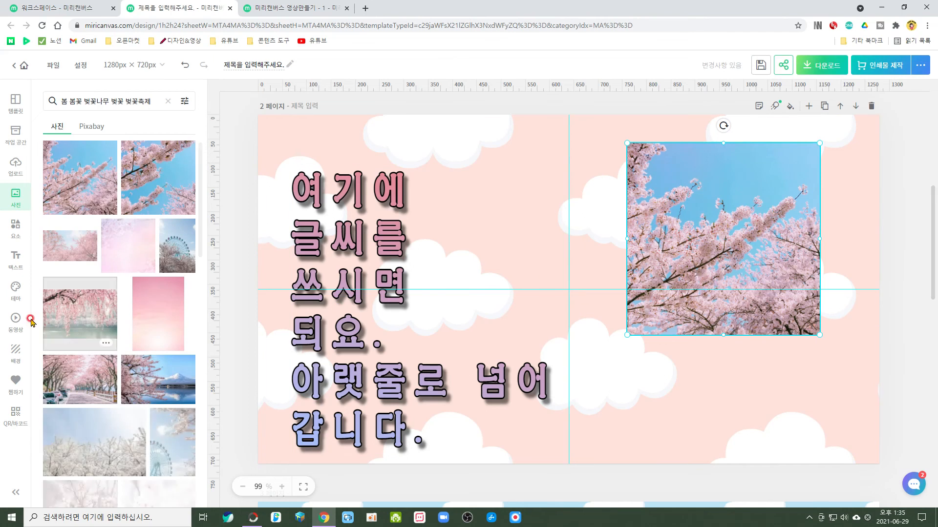
scroll(111, 234, "down", 10)
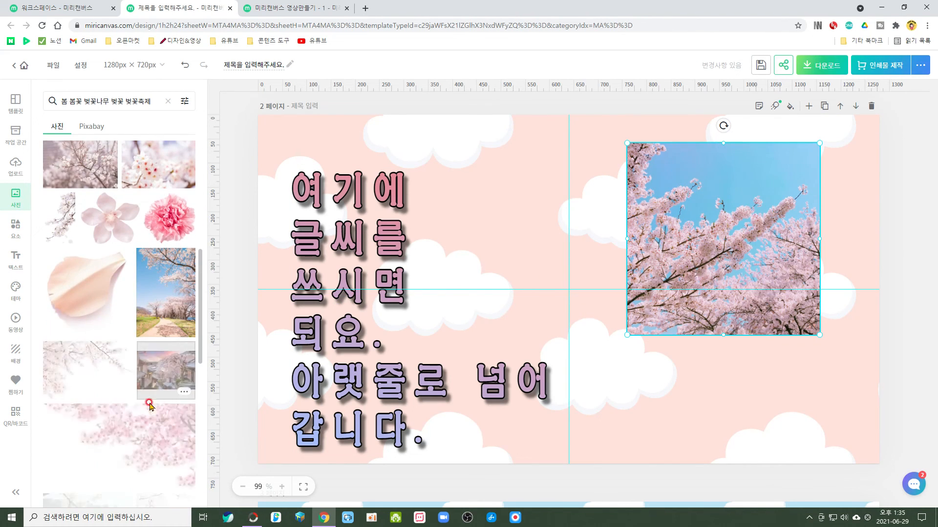
left_click(170, 218)
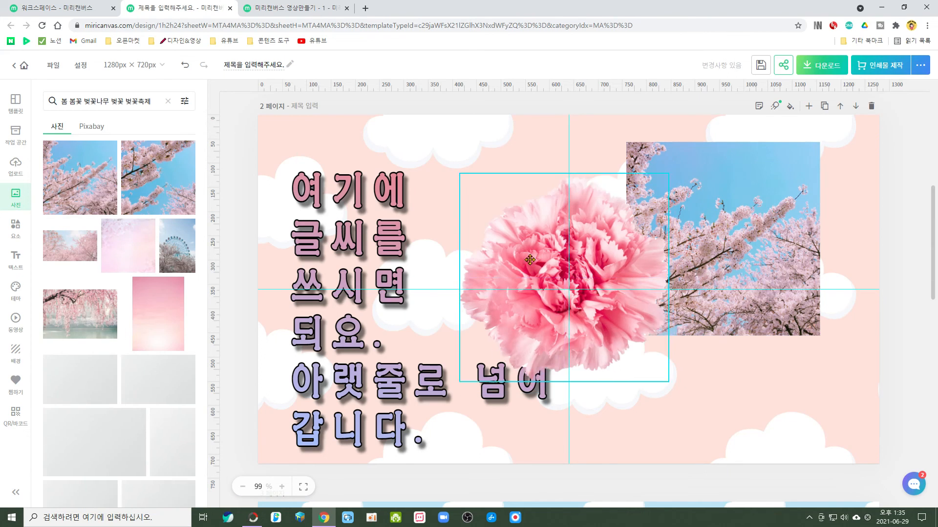
left_click_drag(530, 260, 483, 208)
left_click_drag(620, 330, 848, 442)
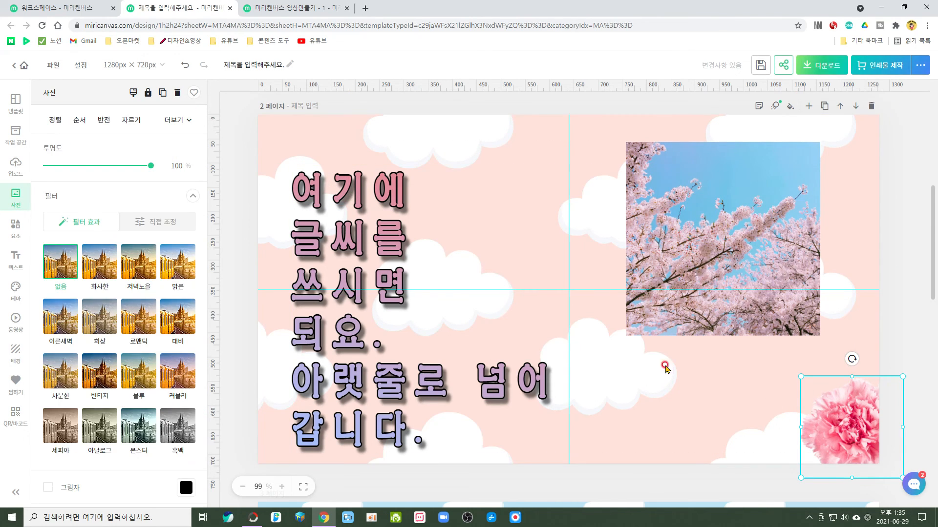
Set the carnation photo's opacity to 49% and try its manual blur (흐리기) and vignette (비네트) adjustments.
left_click_drag(150, 165, 97, 168)
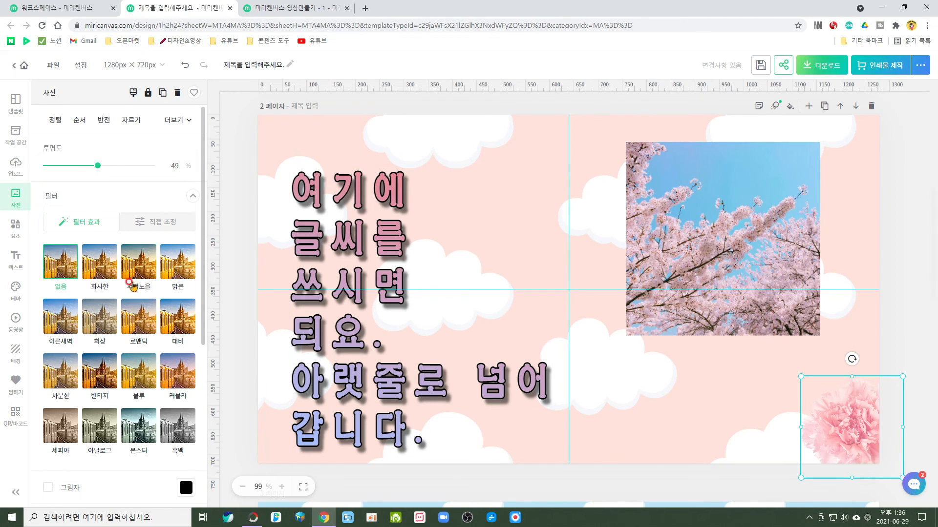
left_click(156, 223)
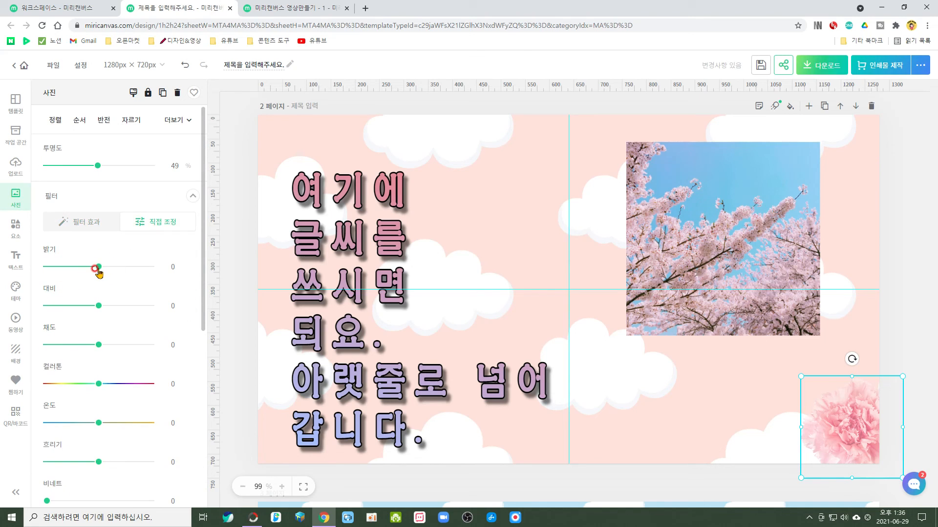
scroll(98, 273, "down", 2)
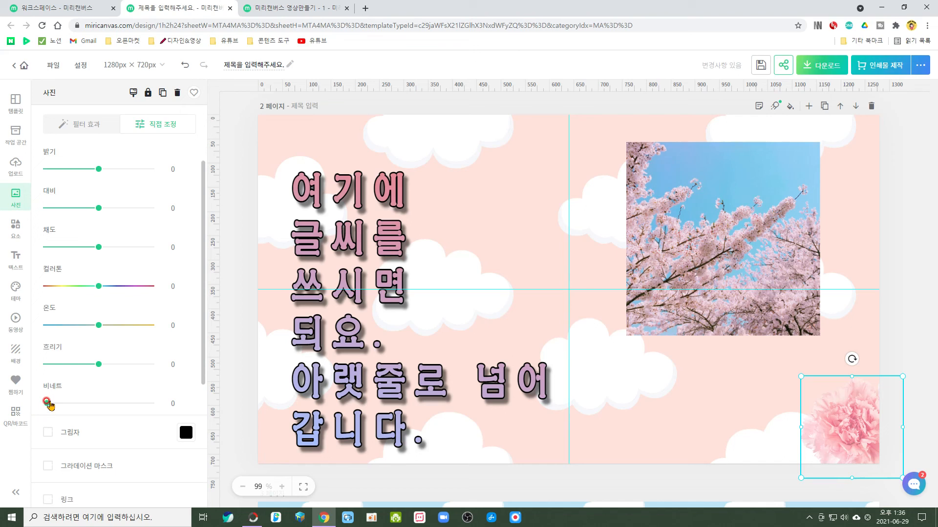
mouse_move(47, 403)
left_mouse_down()
mouse_move(144, 410)
mouse_move(50, 412)
left_mouse_up()
mouse_move(99, 364)
left_mouse_down()
mouse_move(132, 369)
mouse_move(102, 370)
left_mouse_up()
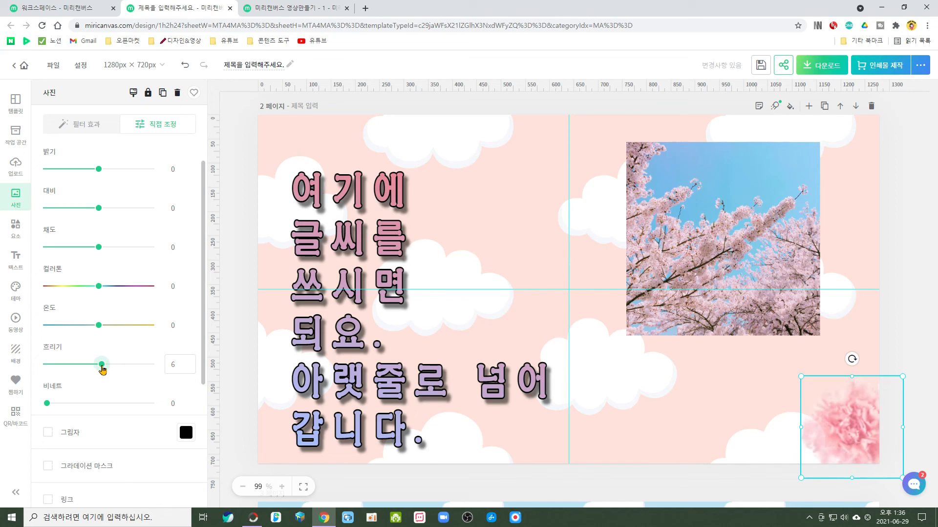
left_click(45, 342)
scroll(179, 348, "down", 2)
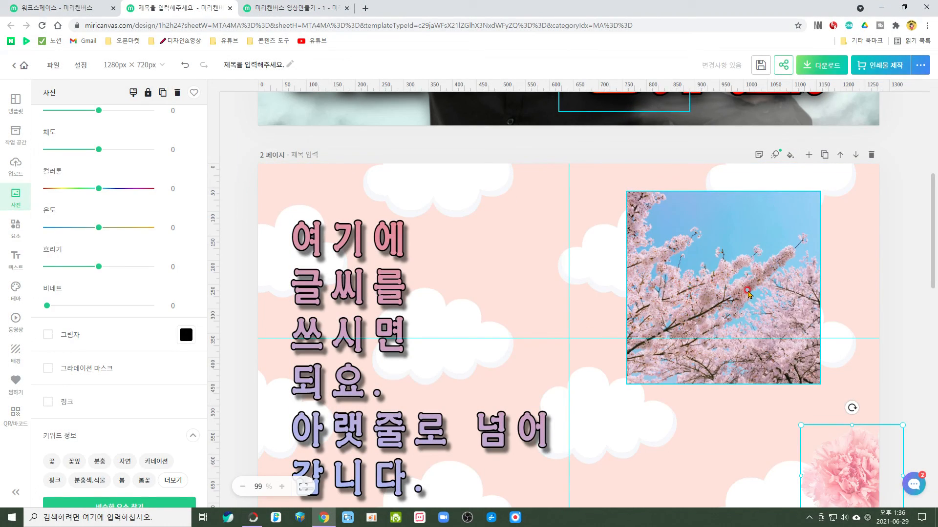
scroll(534, 259, "down", 1)
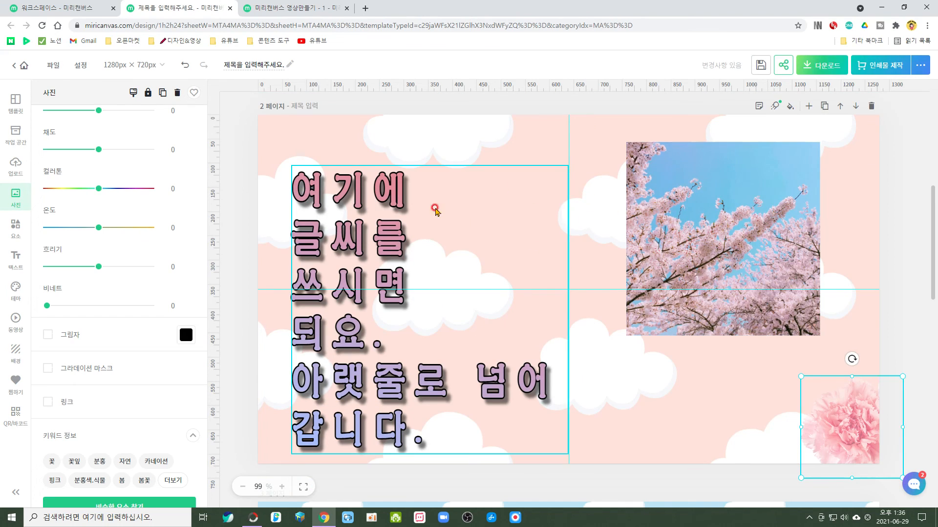
left_click(421, 216)
left_click(682, 230)
left_click(513, 231)
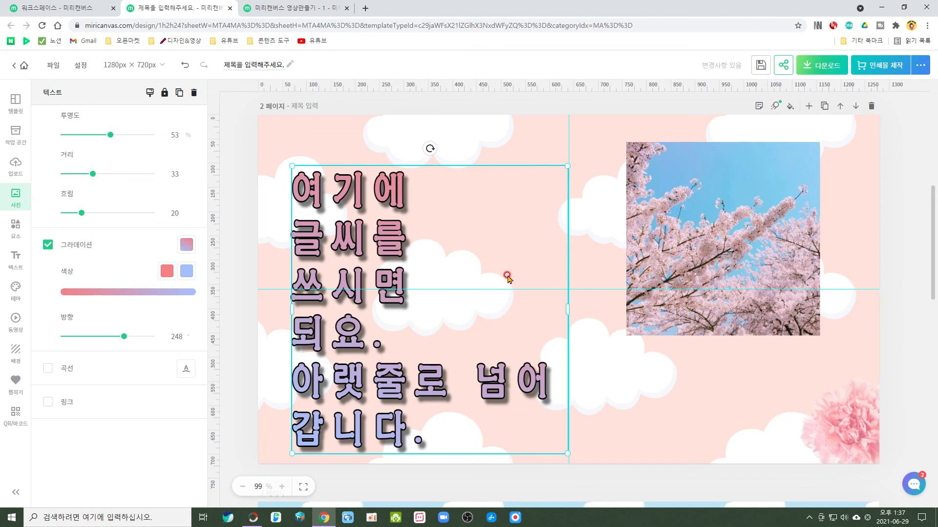
left_click(569, 166)
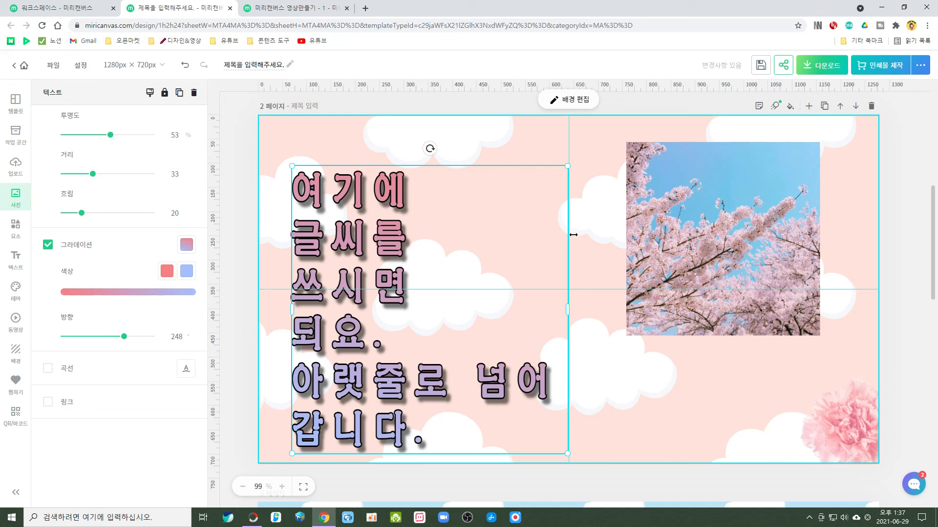
left_click(717, 244)
left_click(389, 376)
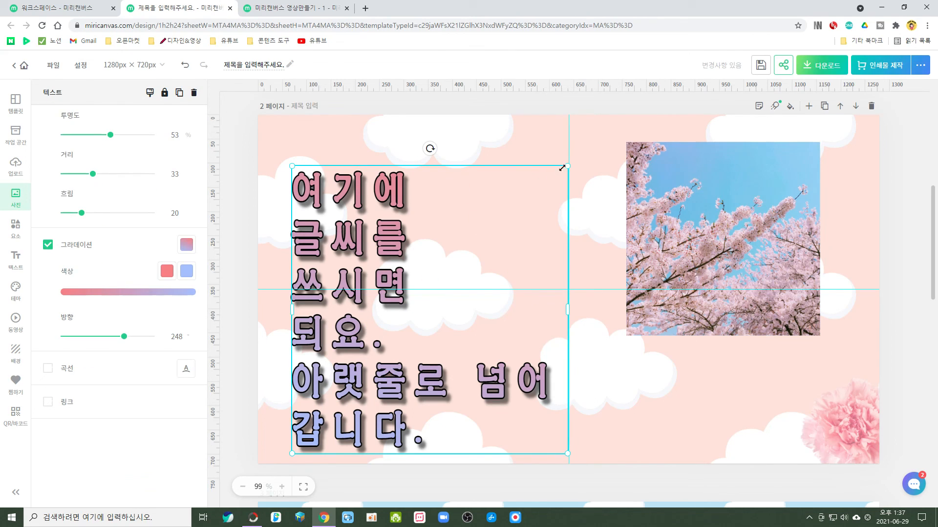
Shrink the title text block proportionally from its upper-right corner and try rotating it.
left_click_drag(568, 166, 568, 166)
left_click(533, 197)
left_click(568, 166)
left_click_drag(568, 166, 506, 205)
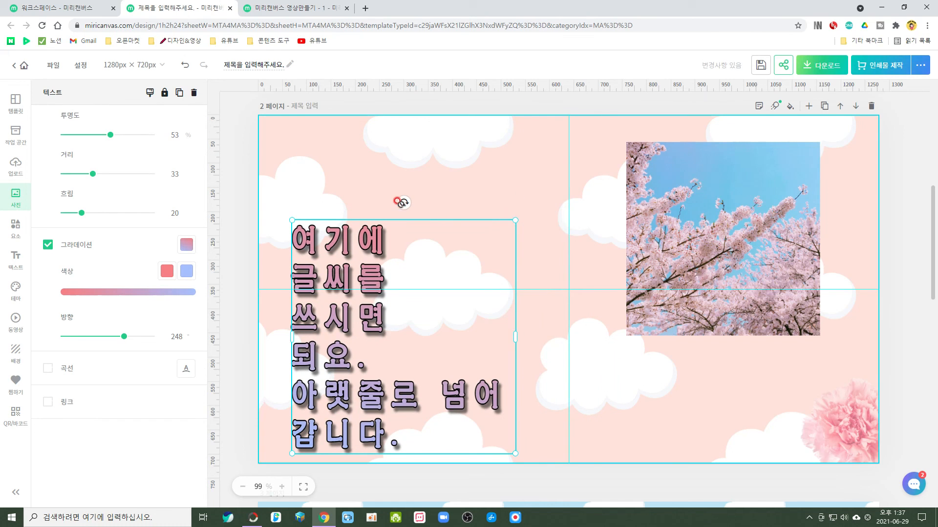
mouse_move(403, 203)
left_mouse_down()
mouse_move(439, 217)
mouse_move(467, 373)
mouse_move(349, 223)
mouse_move(418, 245)
mouse_move(403, 232)
mouse_move(401, 195)
mouse_move(418, 207)
mouse_move(388, 196)
left_mouse_up()
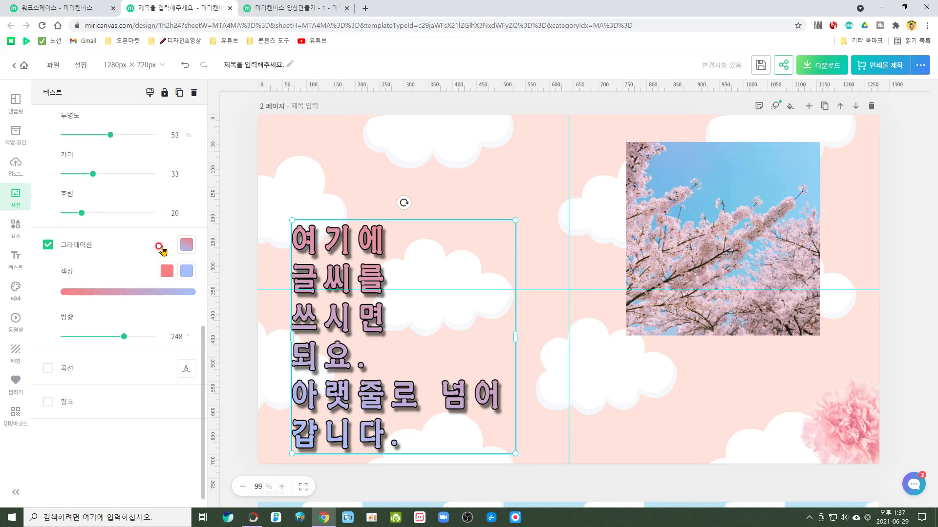
Insert the orange hibiscus from the flower (꽃) elements between the text and the photo, shrink it slightly and rotate it counterclockwise.
left_click(17, 233)
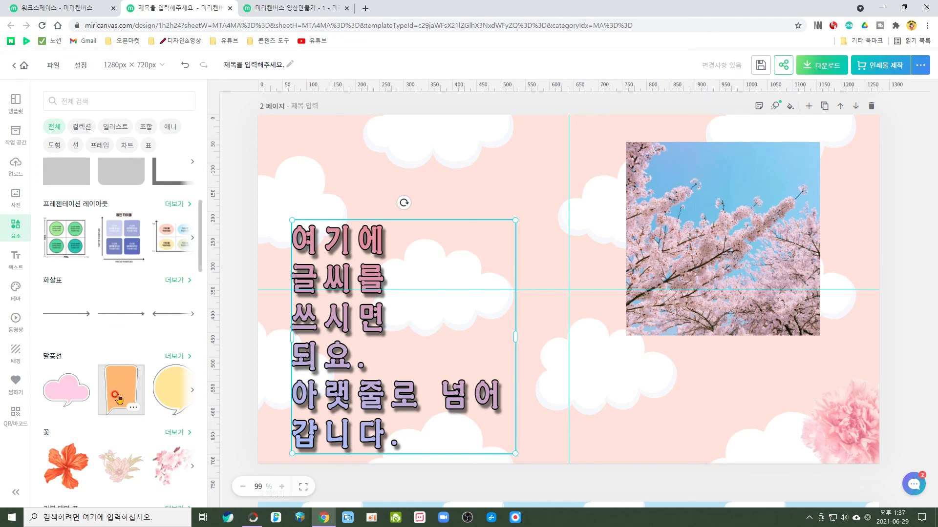
left_click(66, 466)
left_click_drag(531, 304, 505, 255)
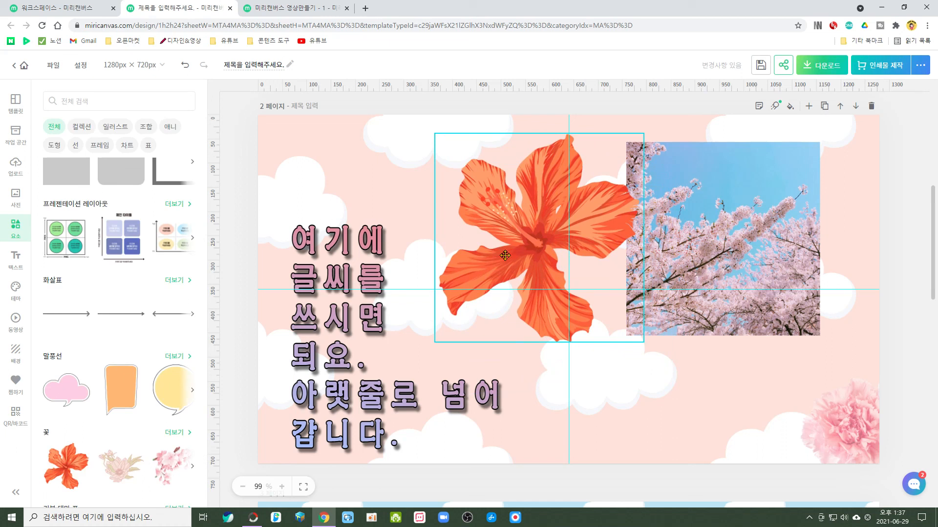
left_click_drag(435, 135, 452, 158)
left_click_drag(547, 131, 483, 156)
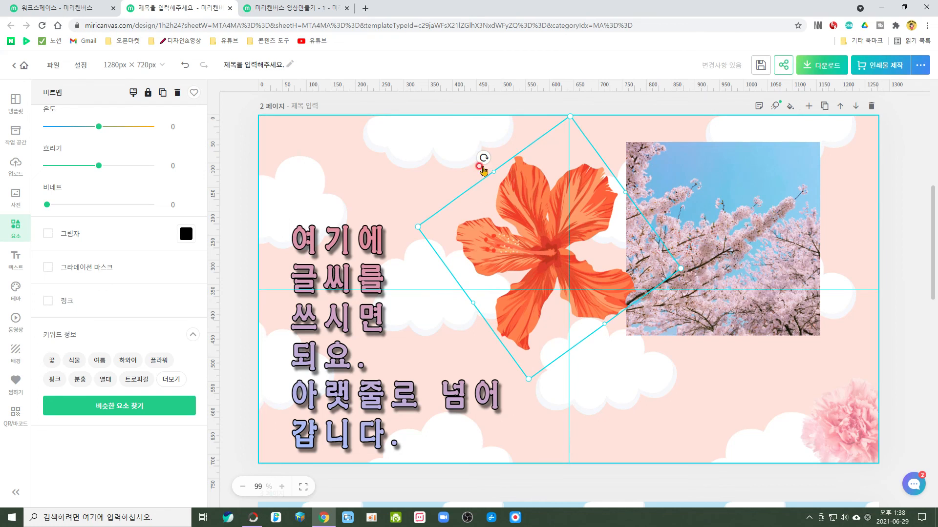